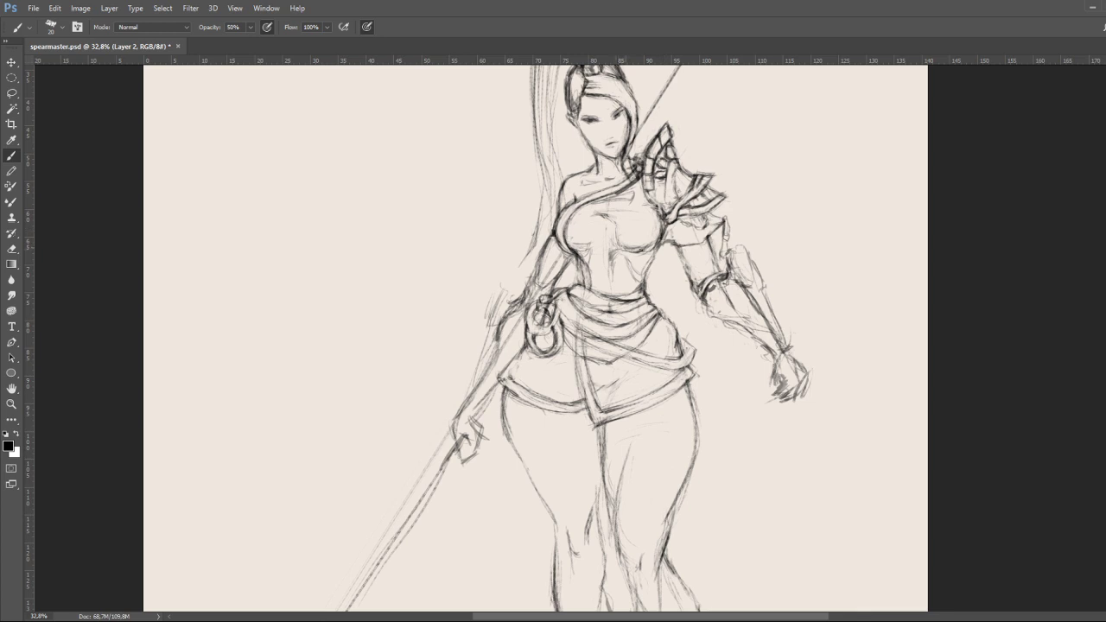
Rework the skirt hem's front point with short brush strokes and erase stray lines along the trim beside it.
key("e")
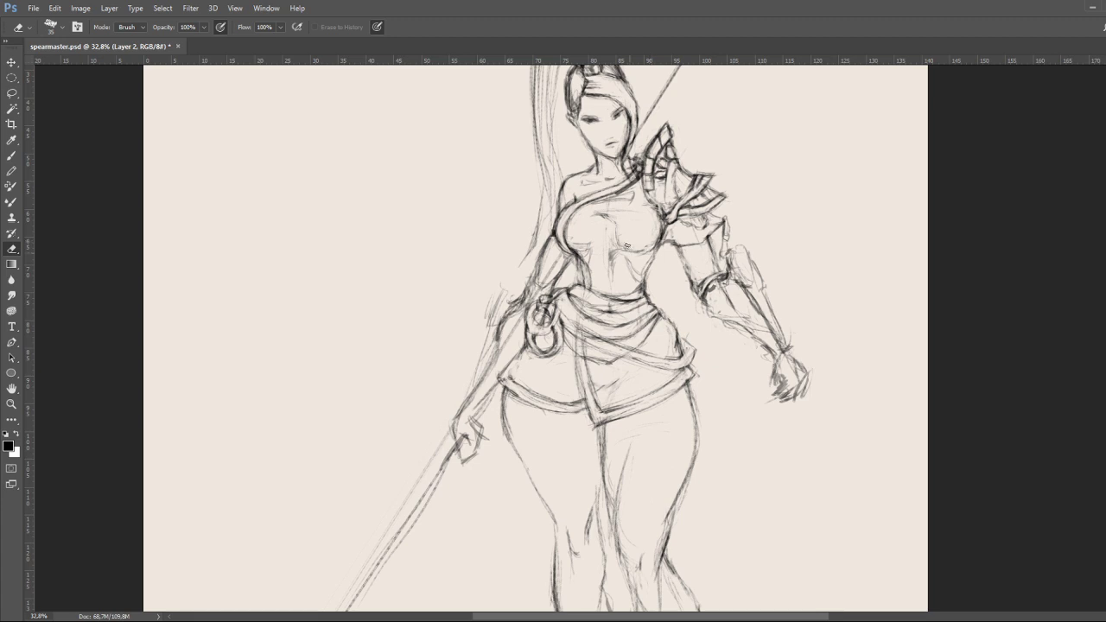
key("b")
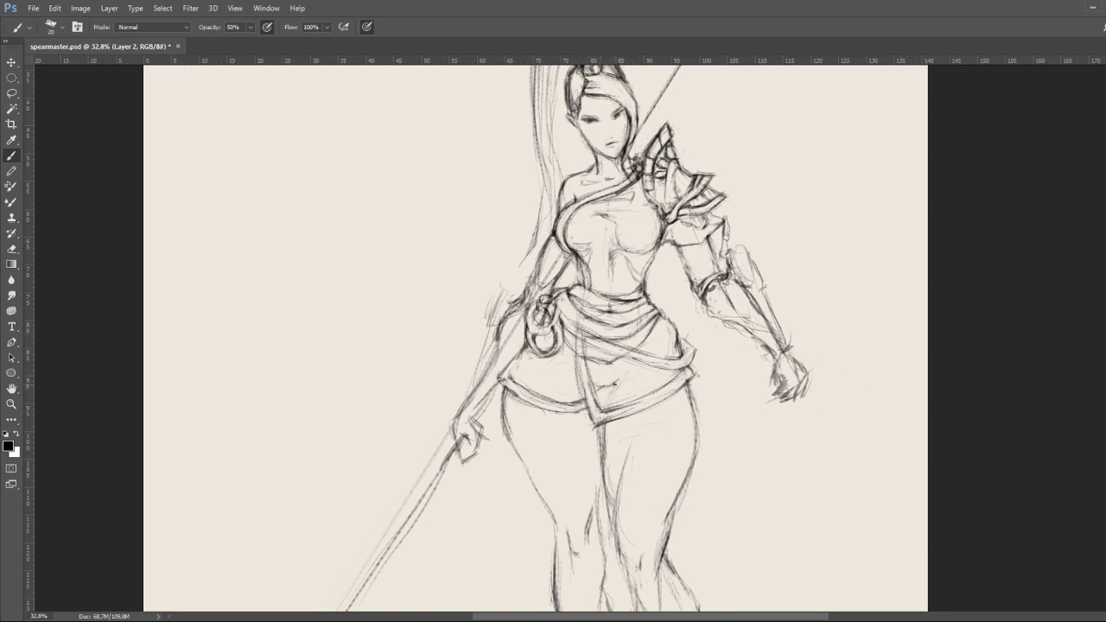
mouse_move(603, 393)
left_mouse_down()
mouse_move(610, 407)
mouse_move(592, 423)
left_mouse_up()
left_click_drag(619, 407, 639, 401)
key("e")
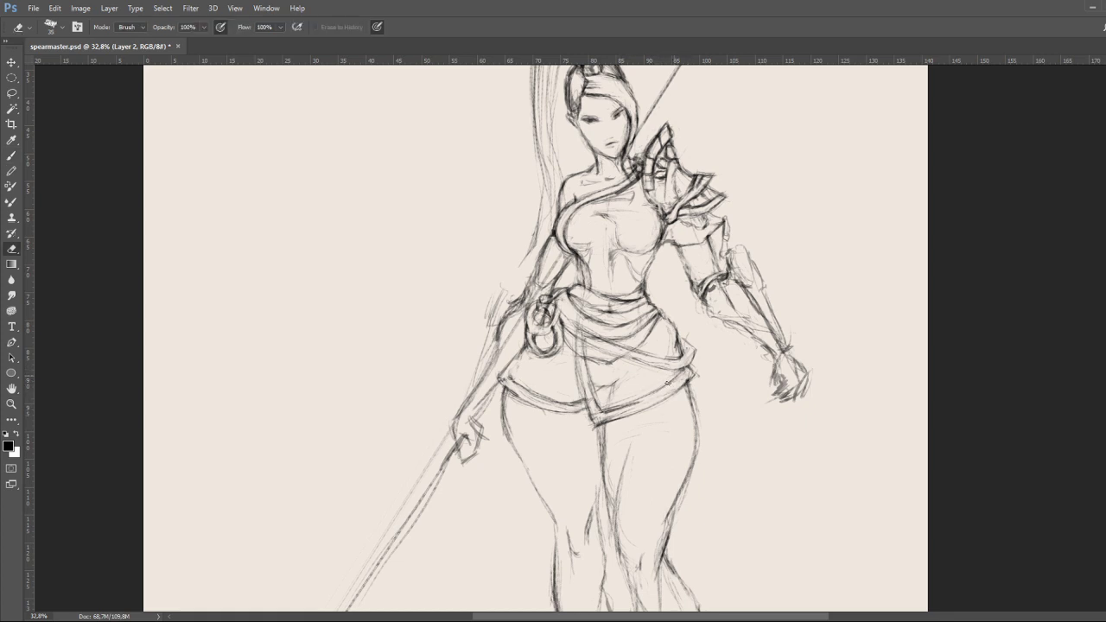
mouse_move(624, 403)
left_mouse_down()
mouse_move(629, 417)
mouse_move(679, 389)
mouse_move(632, 412)
mouse_move(630, 401)
mouse_move(659, 389)
mouse_move(611, 412)
mouse_move(612, 422)
mouse_move(675, 378)
mouse_move(656, 404)
left_mouse_up()
Redraw the skirt hem's corner at the hip on the armoured-arm side and erase the excess lines around it.
key("b")
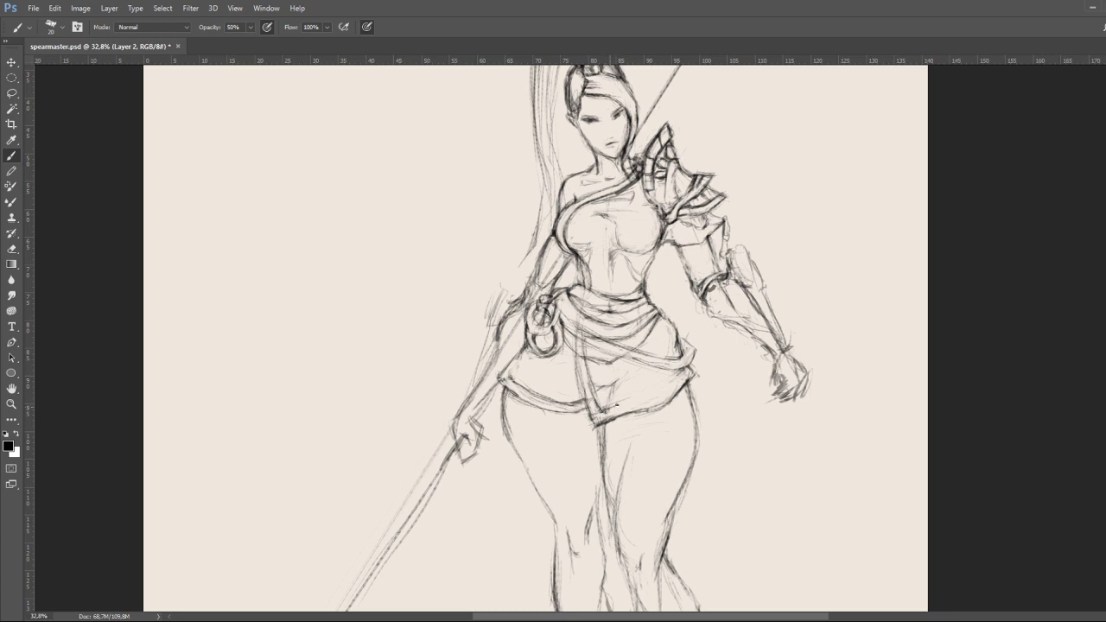
mouse_move(621, 405)
left_mouse_down()
mouse_move(680, 378)
mouse_move(621, 405)
left_mouse_up()
left_click_drag(688, 386, 679, 393)
key("ctrl+z")
left_click_drag(694, 379, 690, 387)
left_click_drag(694, 378, 691, 386)
key("e")
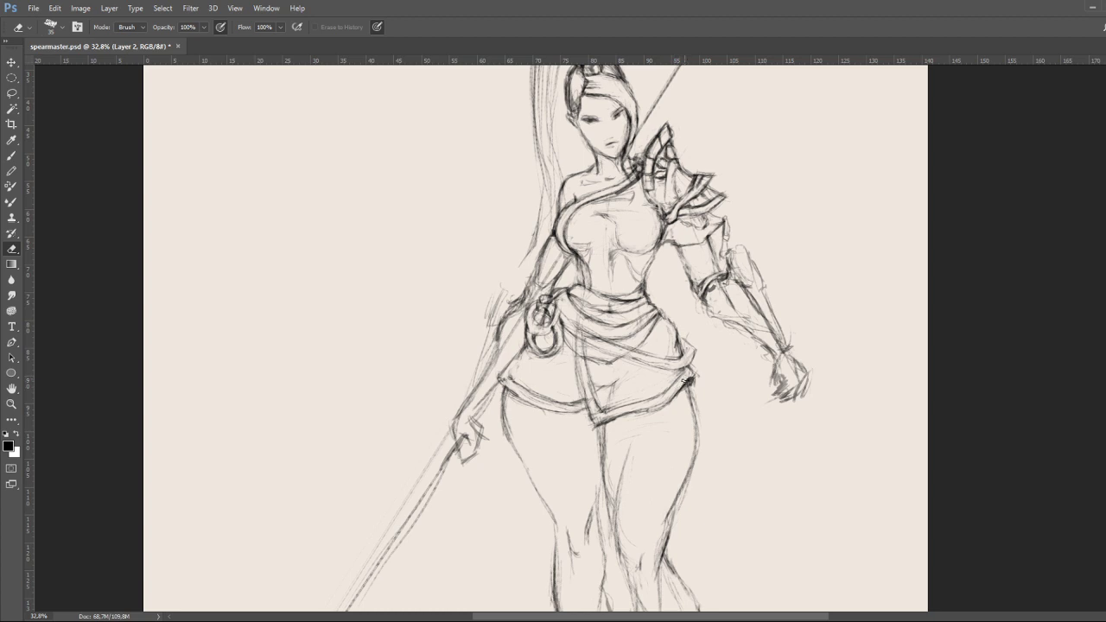
left_click_drag(683, 380, 691, 388)
key("b")
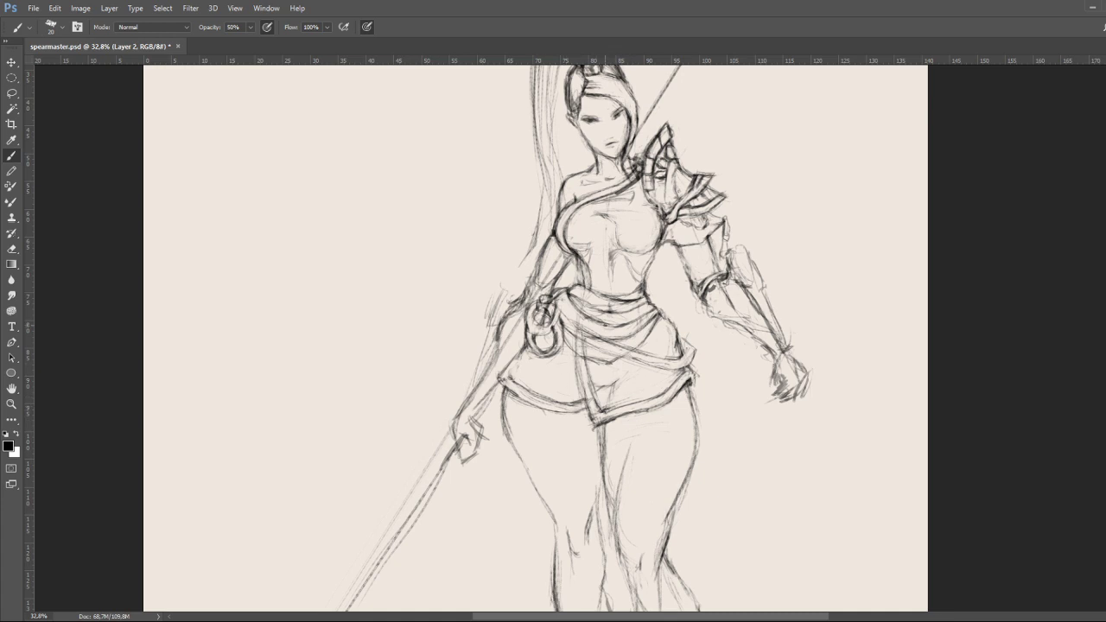
Sketch a knee contour on the spear-side leg and clean up the lines around it.
key("z")
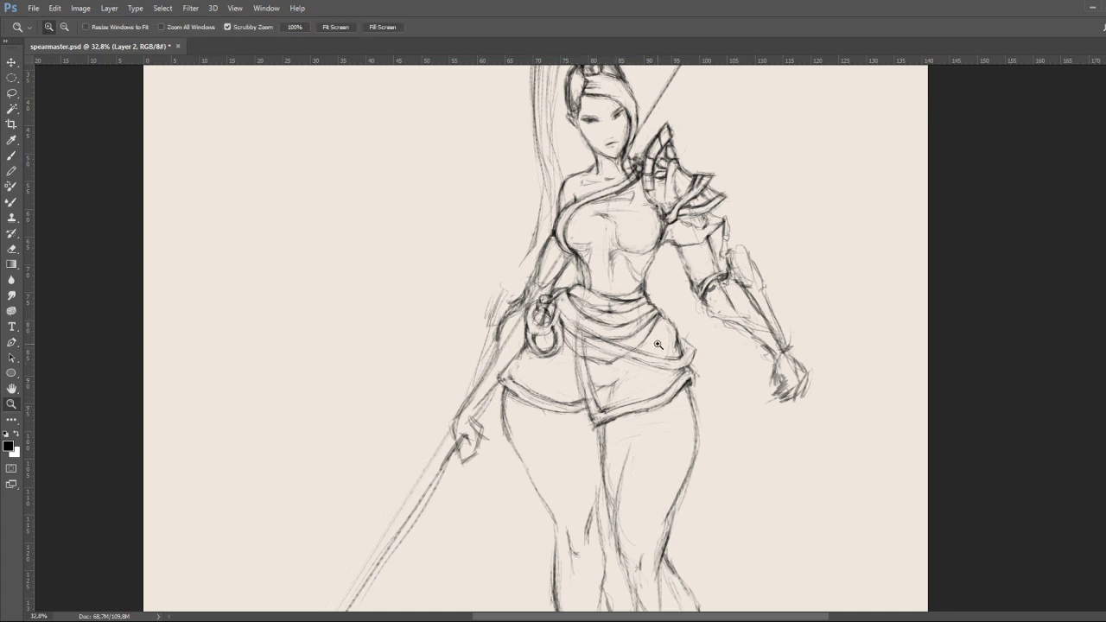
mouse_move(654, 345)
left_mouse_down()
mouse_move(641, 346)
mouse_move(661, 380)
mouse_move(646, 374)
left_mouse_up()
key("space")
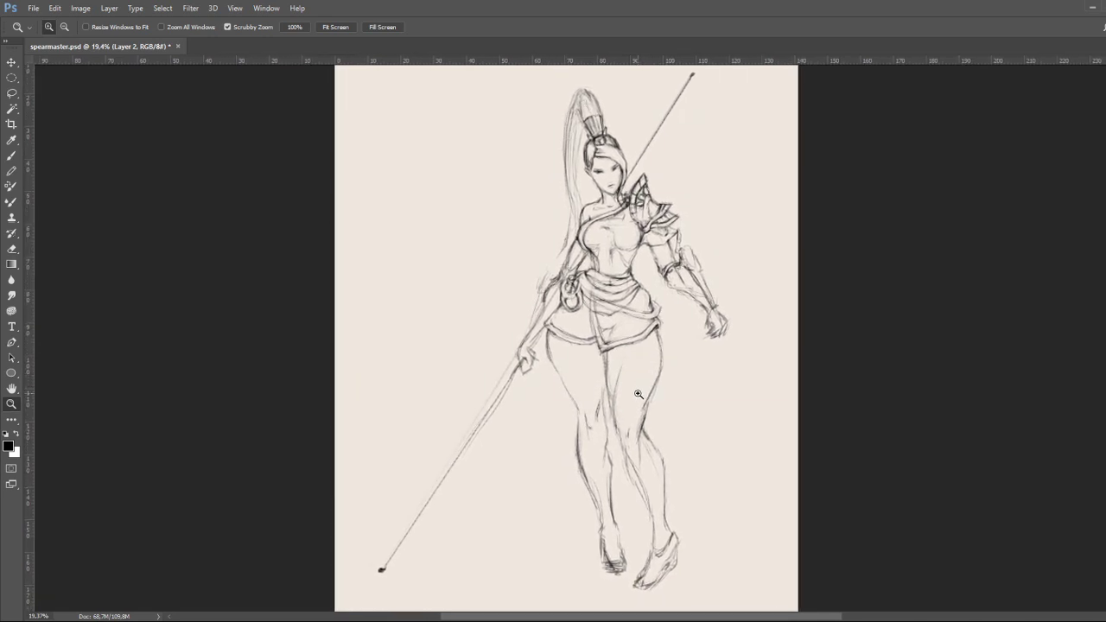
key("b")
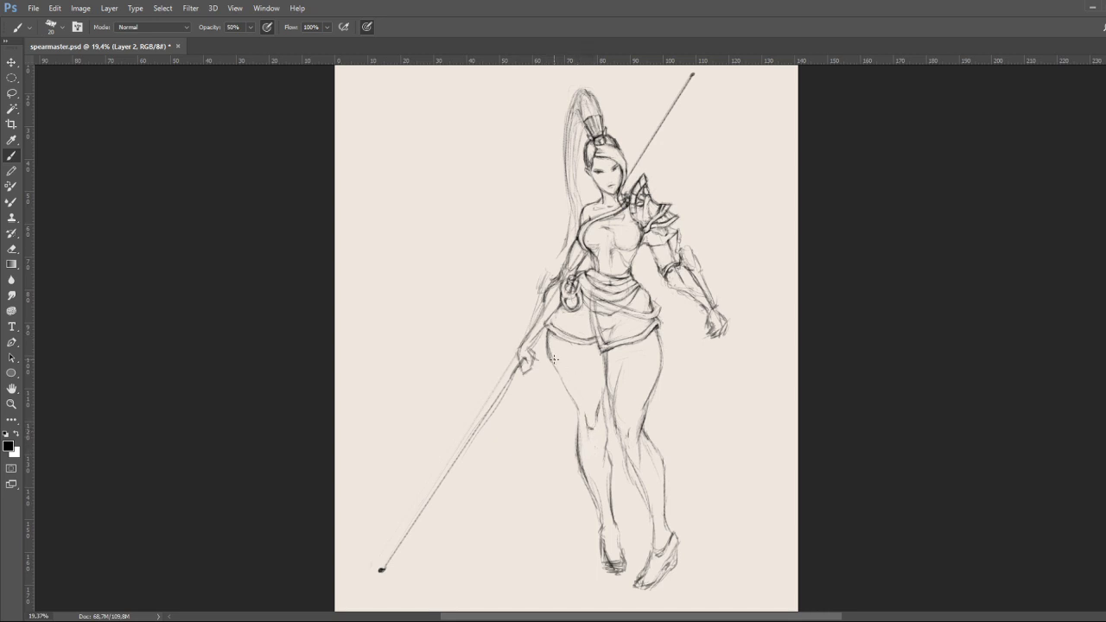
key("e")
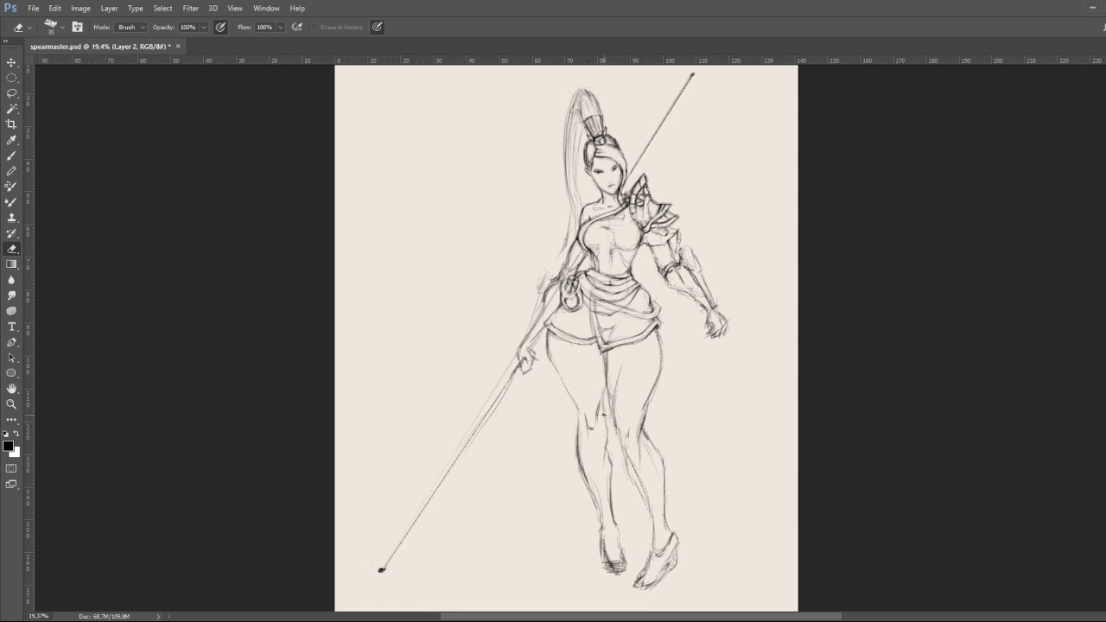
Redraw the skirt hem's corner at the spear-side hip, erasing stray marks around it.
key("z")
left_click_drag(634, 372, 656, 369)
scroll(656, 369, "up", 5)
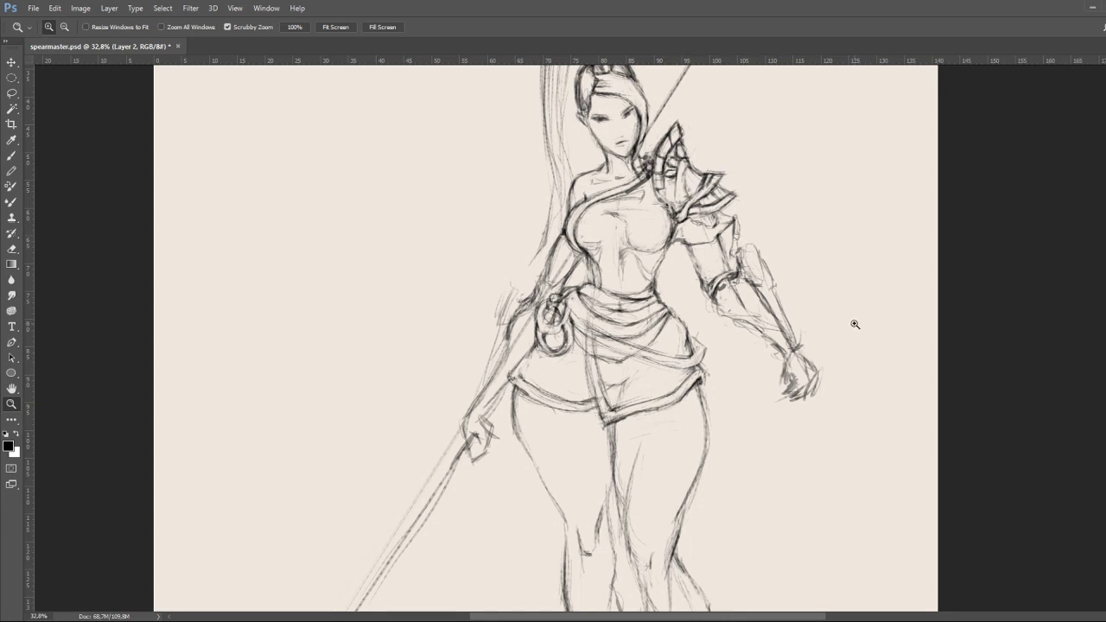
key("ctrl+comma")
key("ctrl+comma")
mouse_move(671, 389)
left_mouse_down()
mouse_move(685, 391)
mouse_move(655, 406)
mouse_move(669, 400)
left_mouse_up()
key("v")
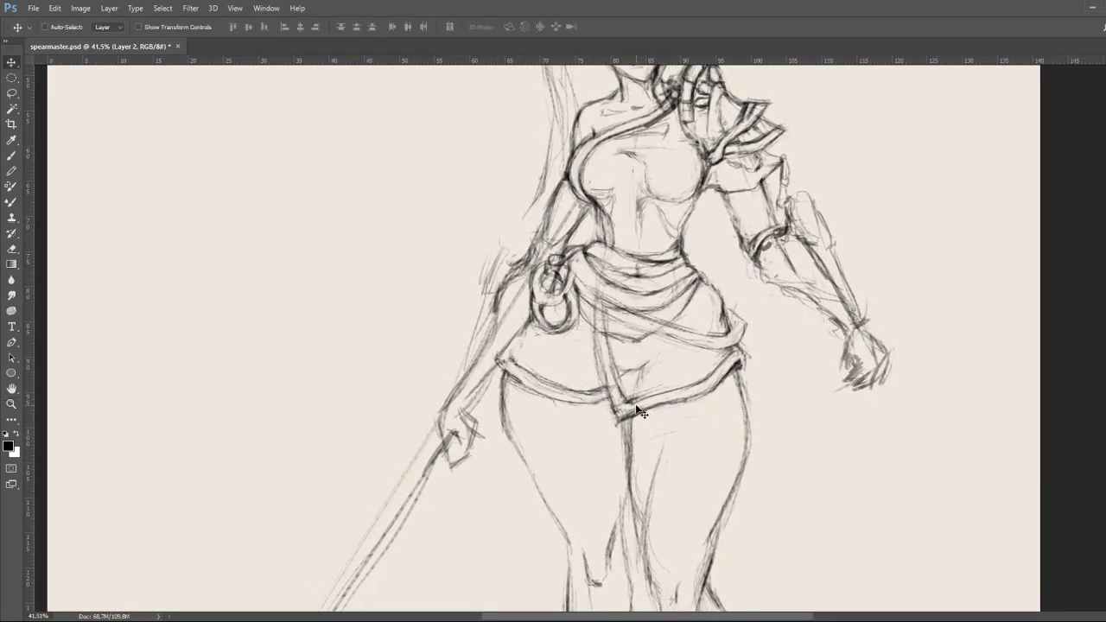
key("b")
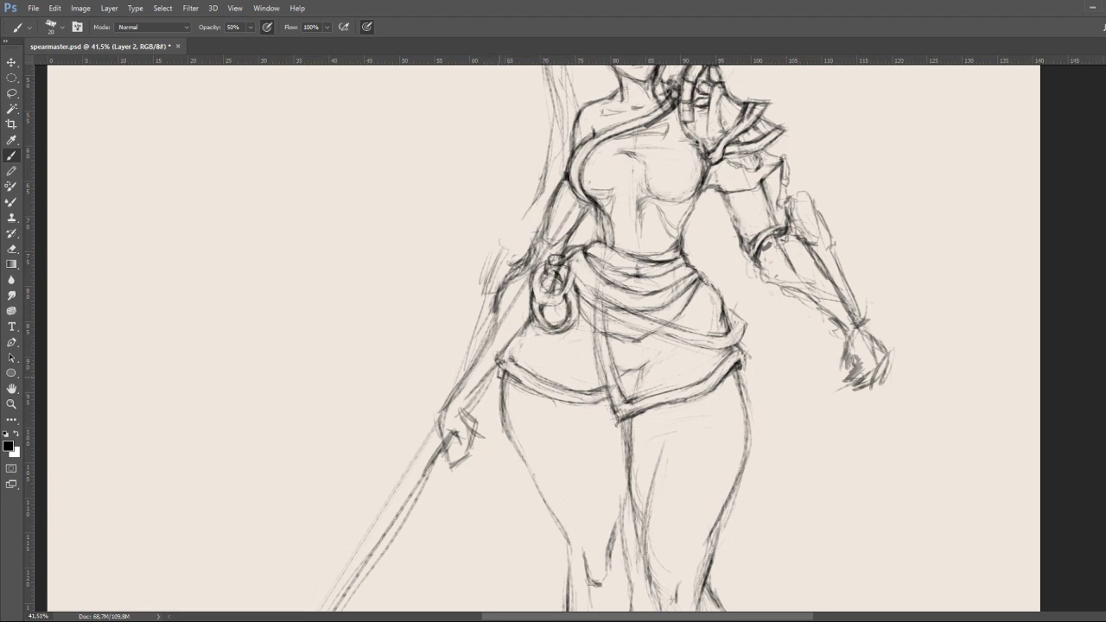
key("e")
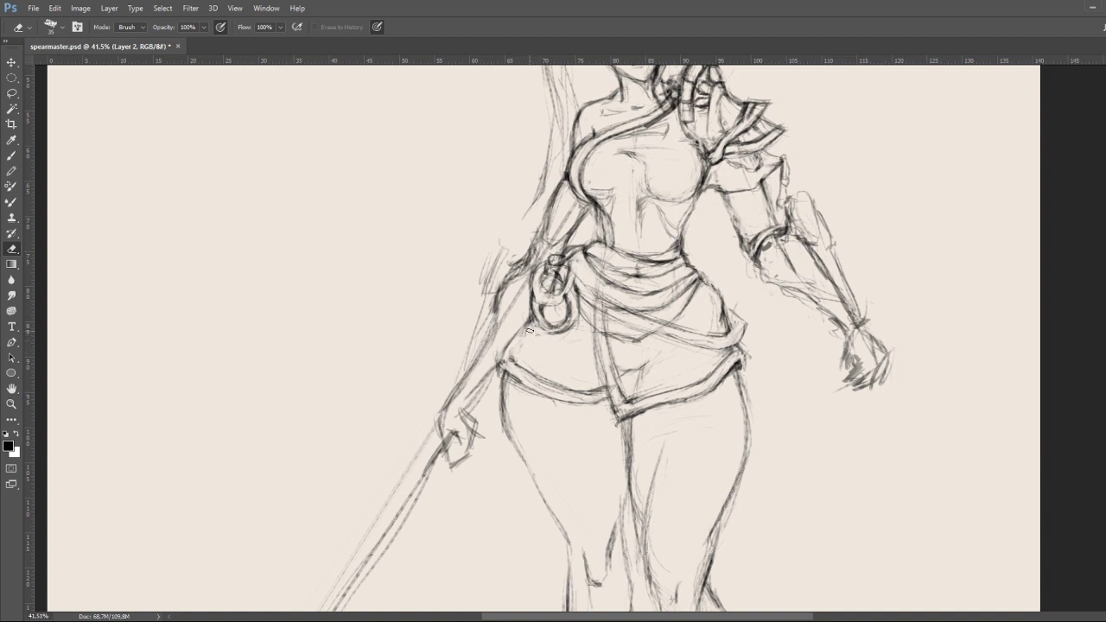
key("b")
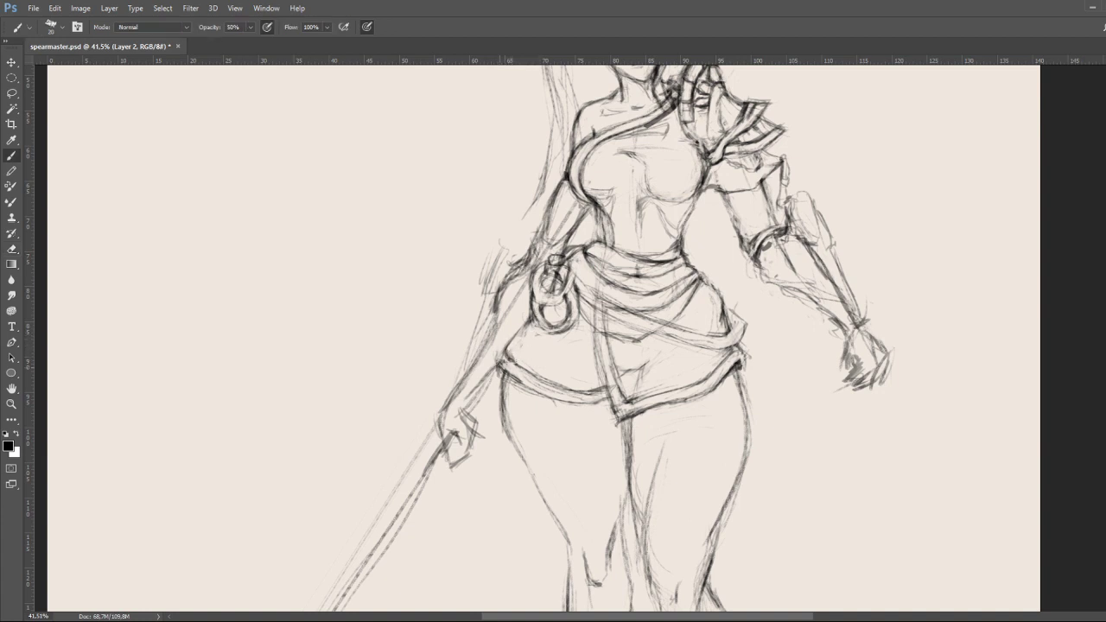
left_click_drag(500, 368, 503, 349)
Erase the hem's trim corner at the armoured-arm hip and redraw it with a more pointed tip.
key("e")
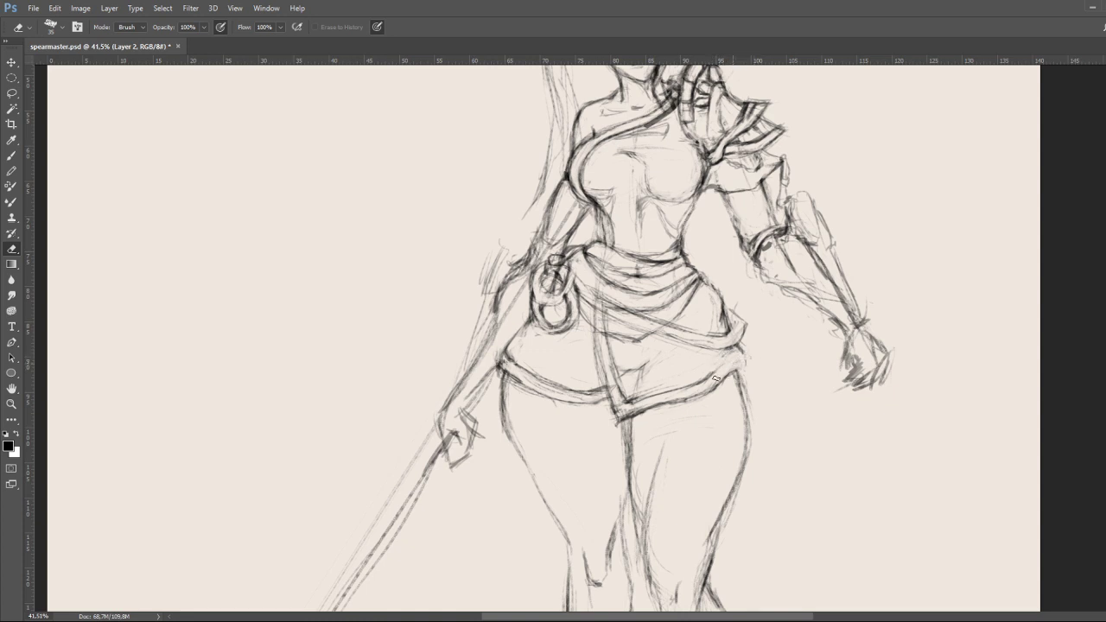
key("b")
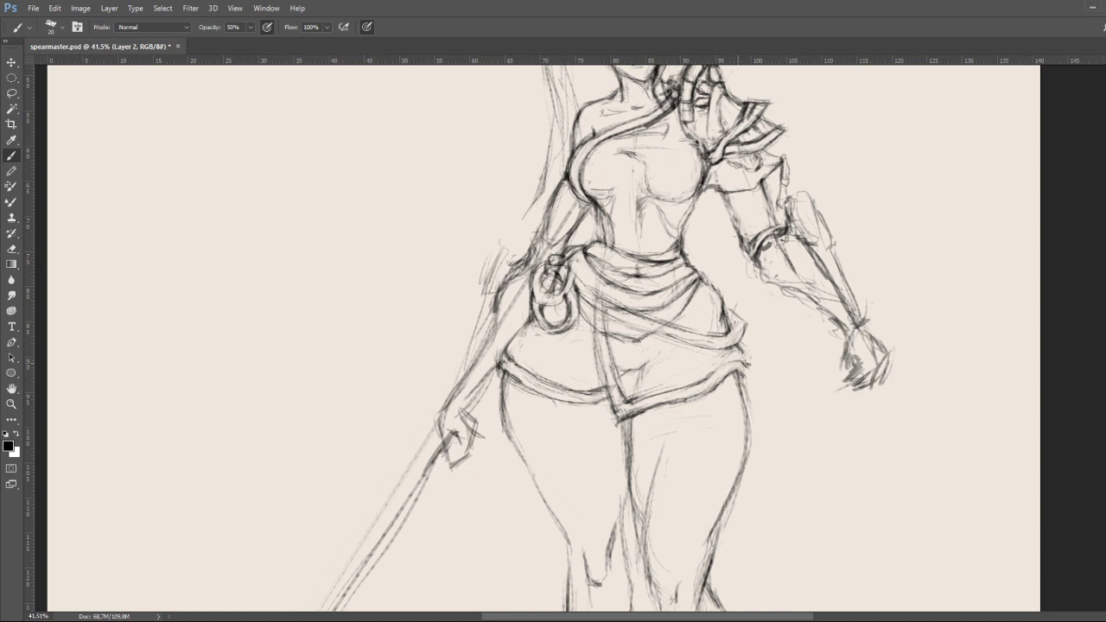
mouse_move(743, 363)
left_mouse_down()
mouse_move(724, 368)
mouse_move(736, 364)
left_mouse_up()
key("ctrl+z")
key("ctrl+z")
left_click_drag(721, 361, 717, 384)
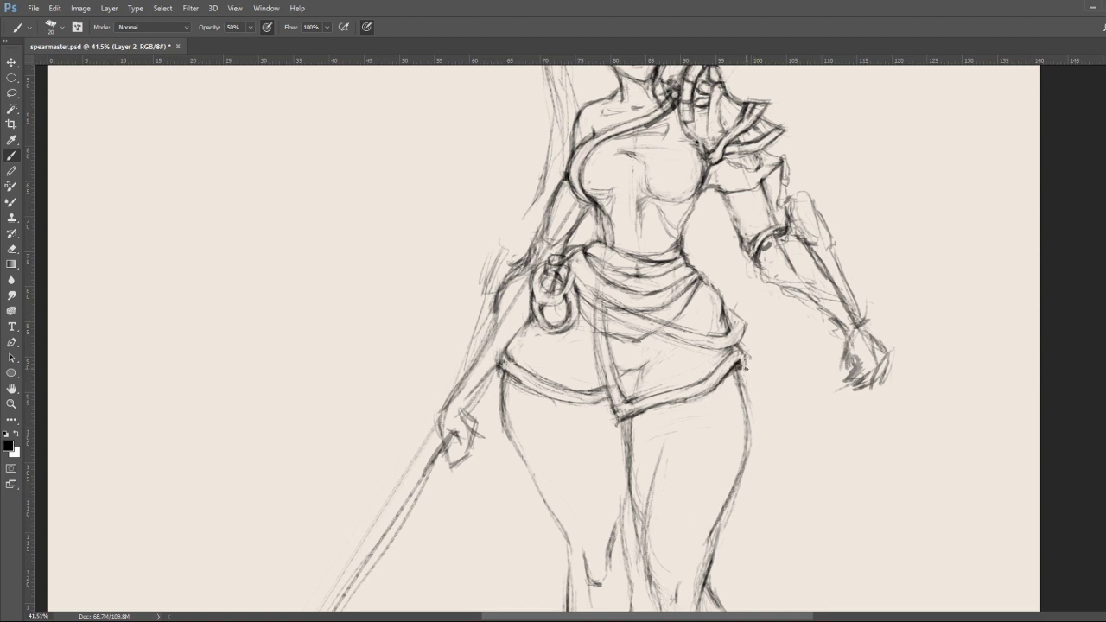
key("e")
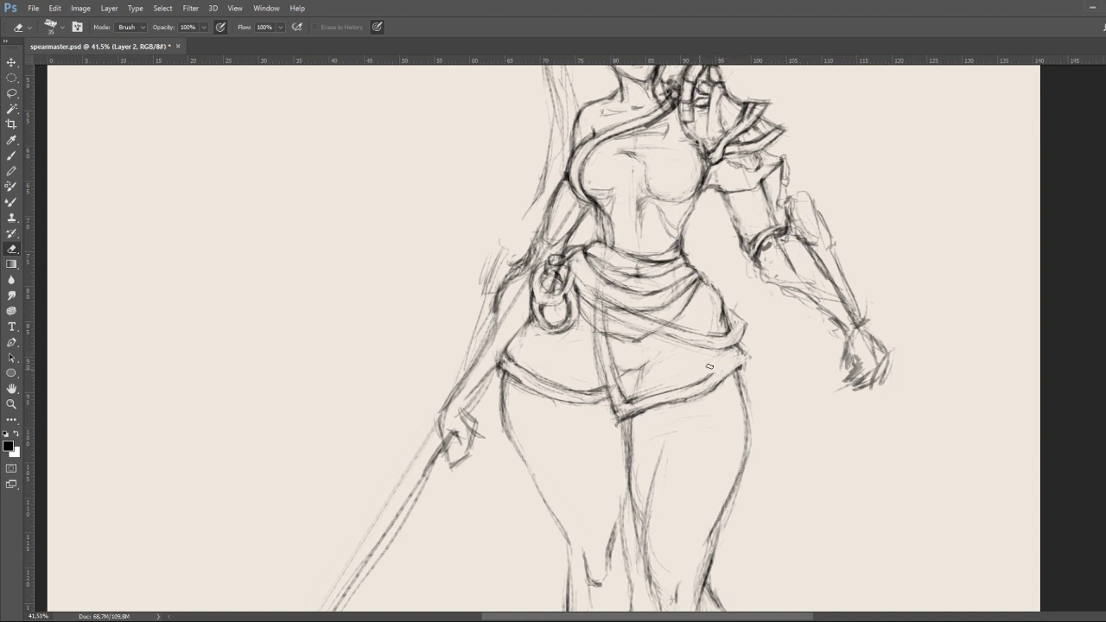
key("b")
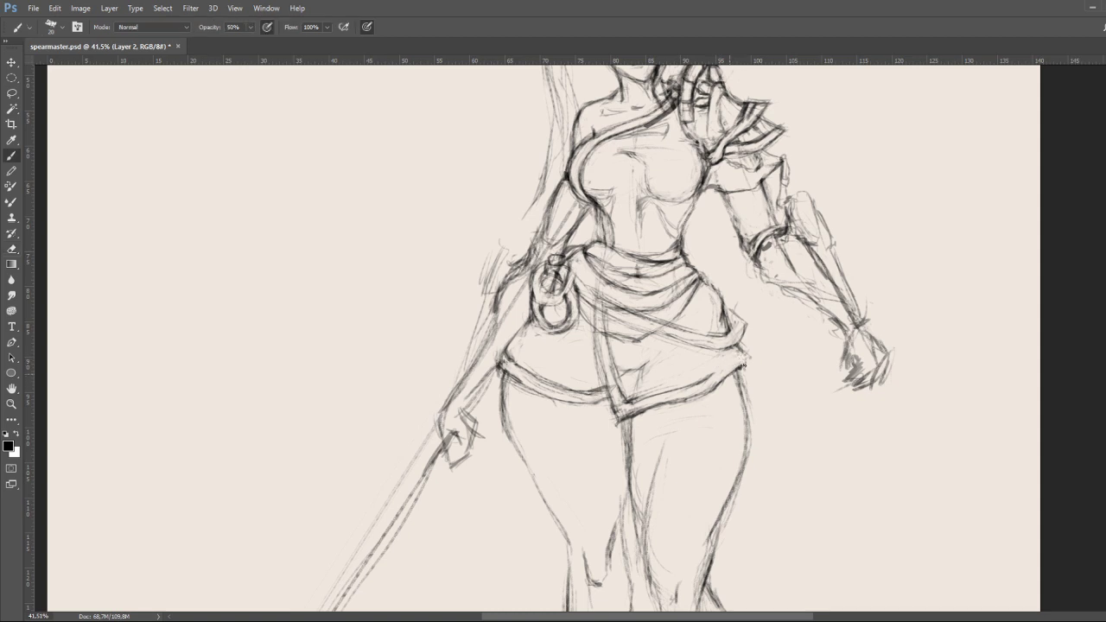
left_click_drag(735, 379, 747, 356)
Erase the overlapping lines at the hem's front point and strengthen the hem edge at the armoured-arm hip.
key("e")
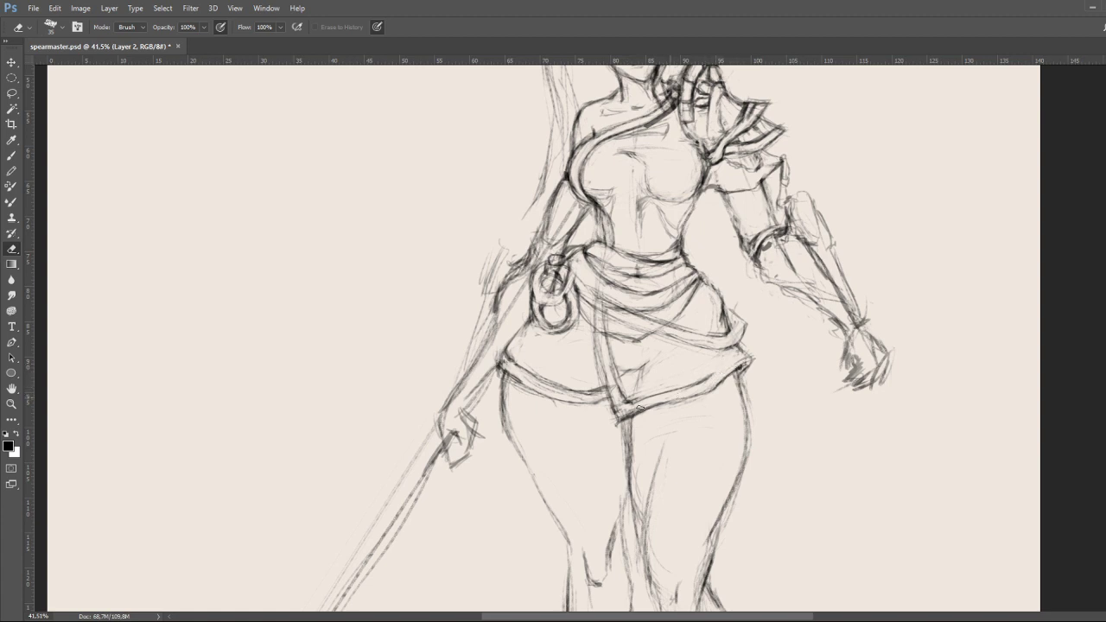
mouse_move(617, 408)
left_mouse_down()
mouse_move(606, 373)
mouse_move(626, 408)
left_mouse_up()
key("b")
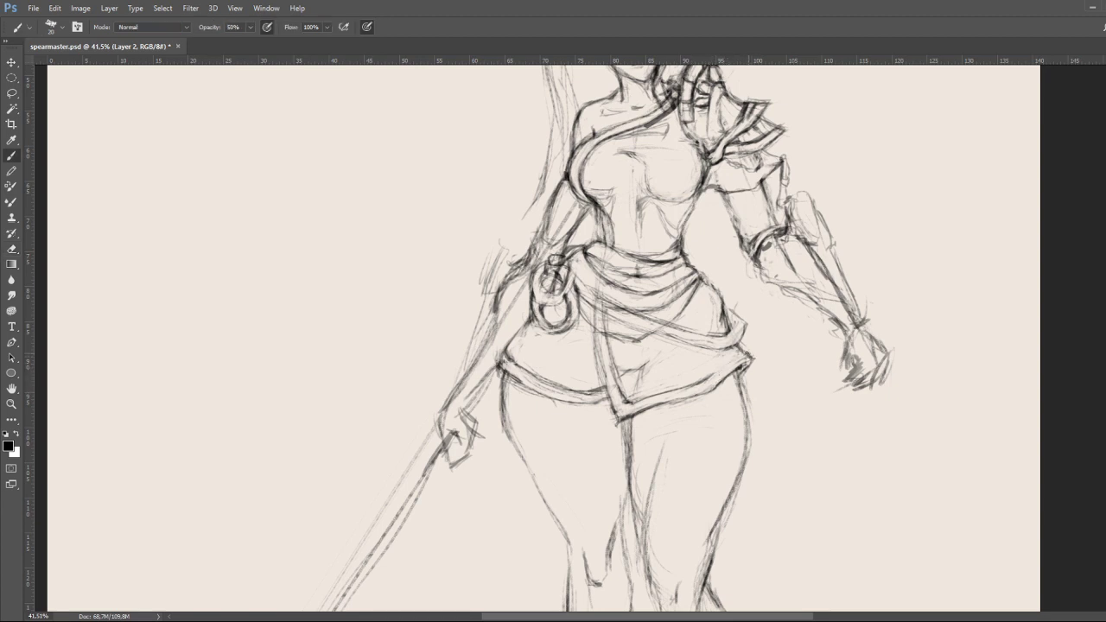
left_click_drag(749, 351, 721, 370)
Refine the bare shoulder's outline and the side of the torso, erasing stray construction lines on the body.
scroll(707, 237, "up", 5)
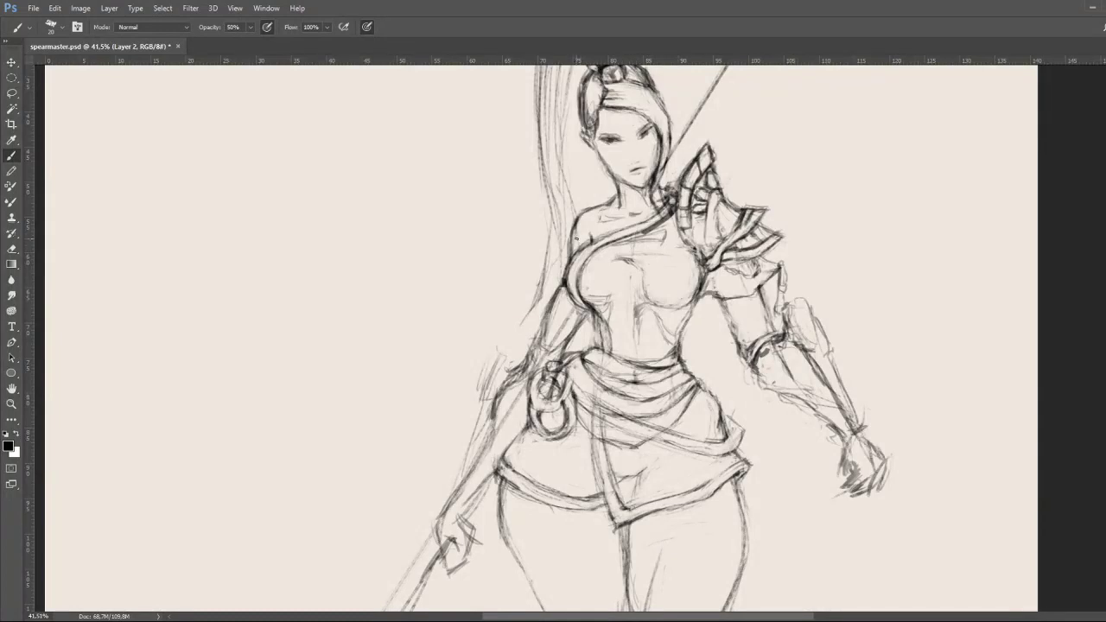
left_click_drag(576, 232, 573, 255)
key("e")
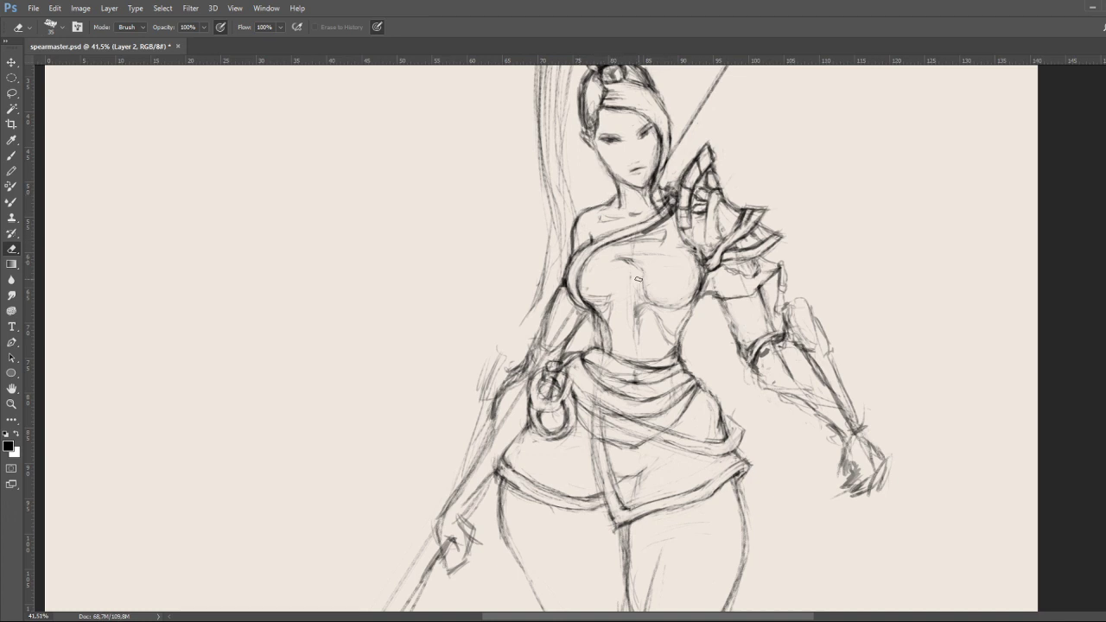
left_click_drag(615, 414, 647, 324)
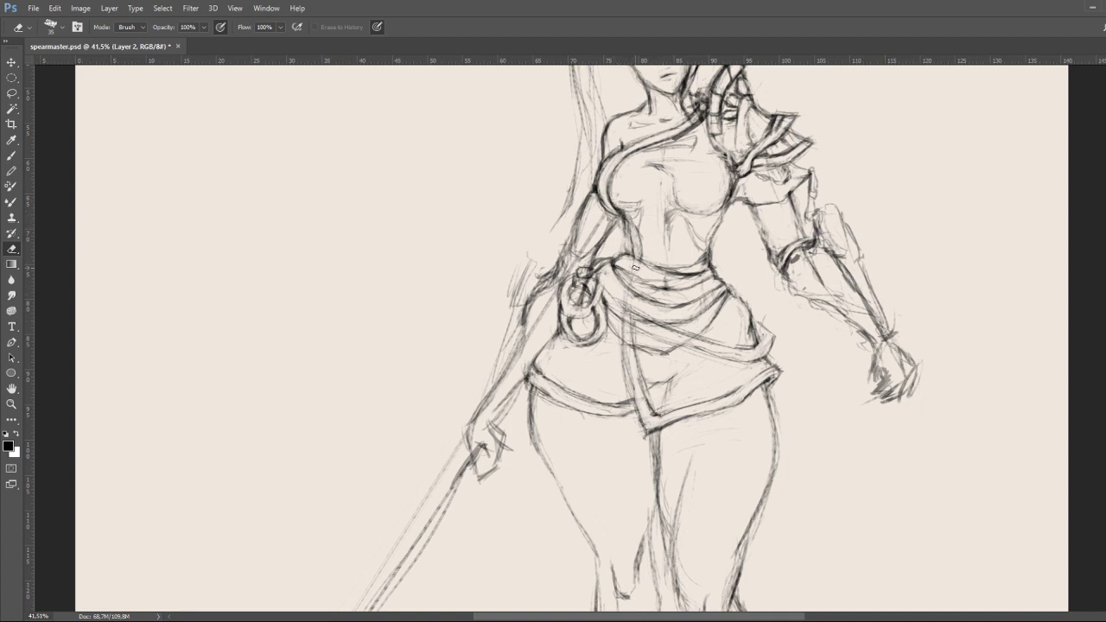
key("b")
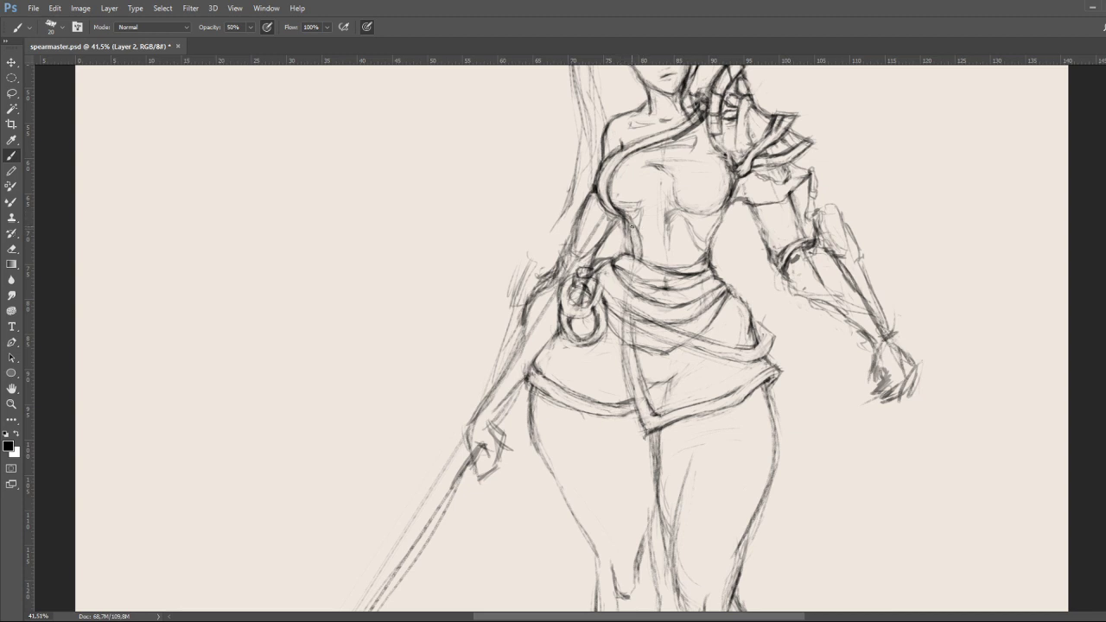
left_click_drag(623, 211, 638, 224)
Clean up stray lines around the top of the ponytail and darken its outer edge and hair strands.
left_click_drag(680, 158, 650, 325)
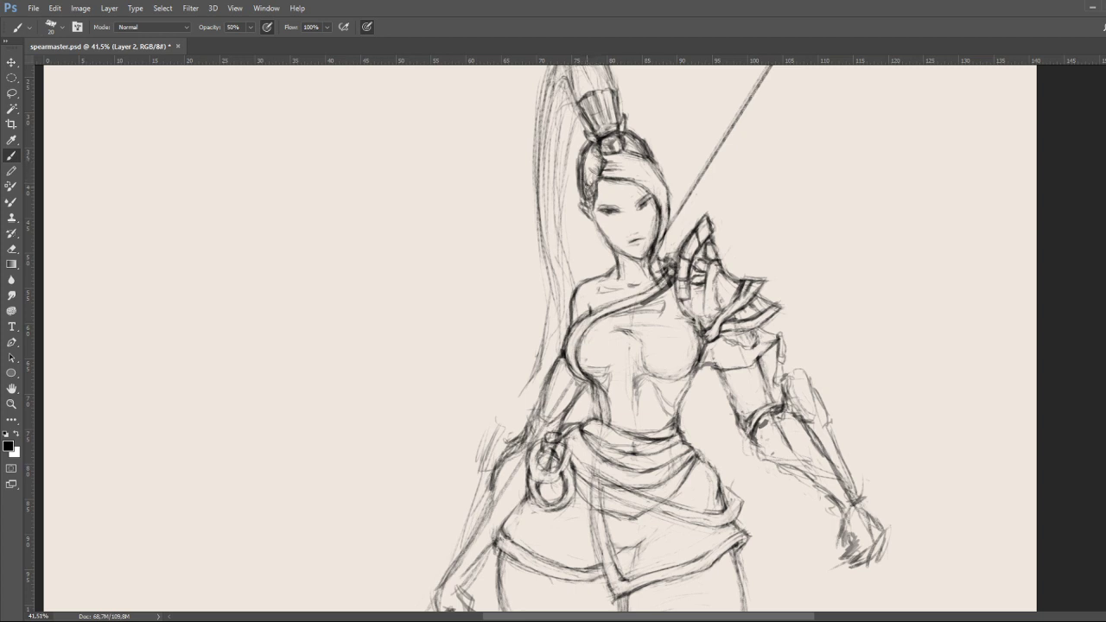
key("e")
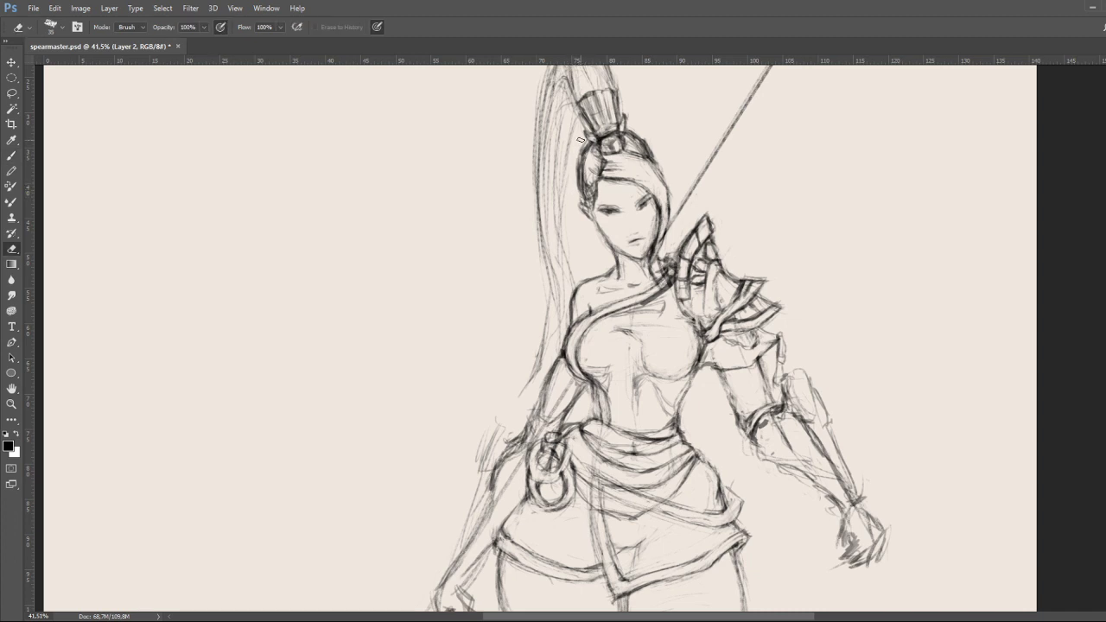
scroll(562, 155, "up", 3)
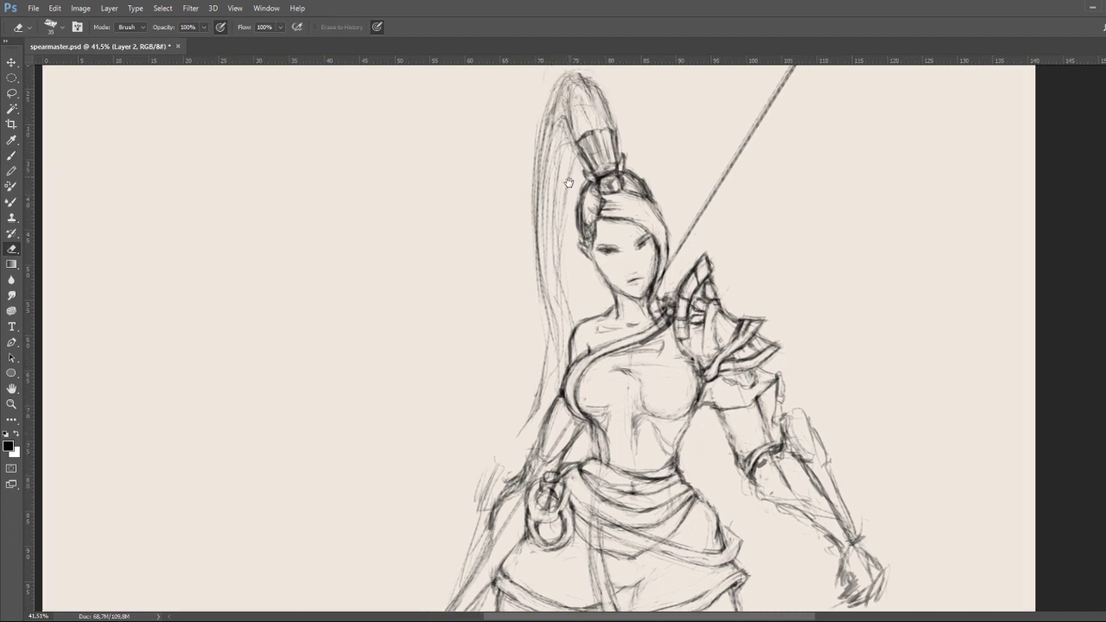
left_click_drag(587, 104, 580, 105)
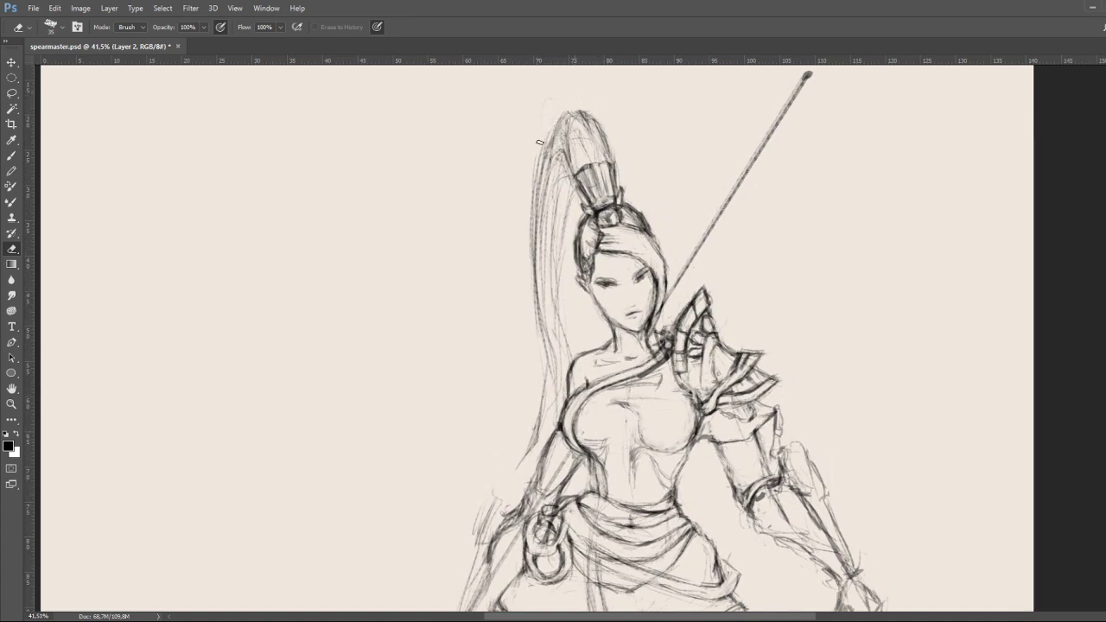
key("b")
mouse_move(561, 128)
left_mouse_down()
mouse_move(545, 159)
mouse_move(529, 216)
left_mouse_up()
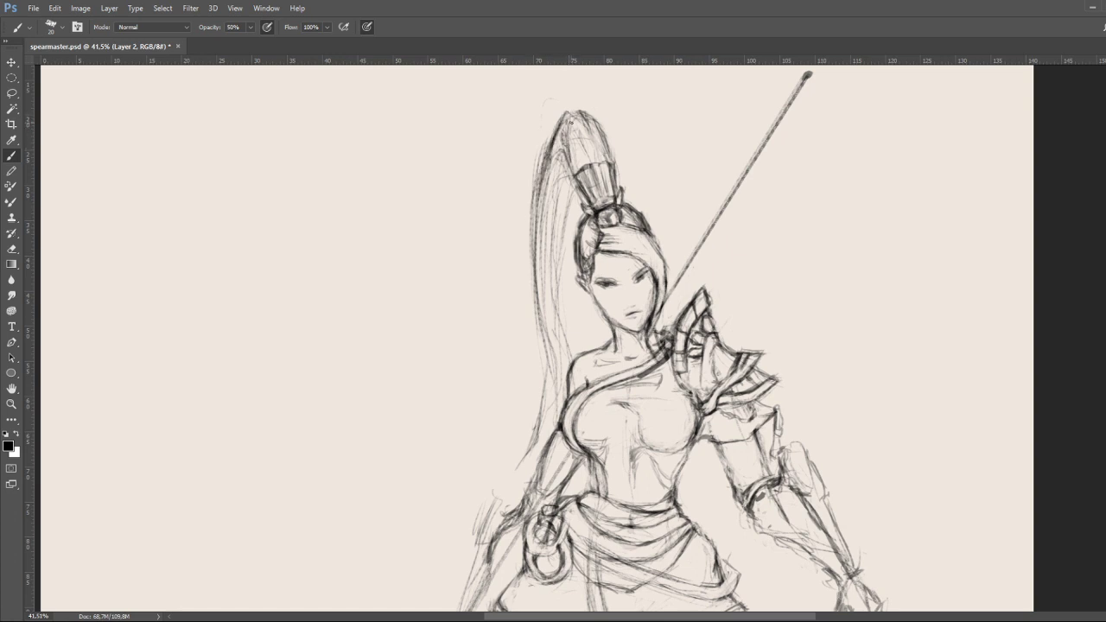
mouse_move(571, 113)
left_mouse_down()
mouse_move(595, 143)
mouse_move(595, 123)
mouse_move(588, 146)
mouse_move(600, 145)
mouse_move(568, 153)
mouse_move(570, 138)
mouse_move(570, 172)
left_mouse_up()
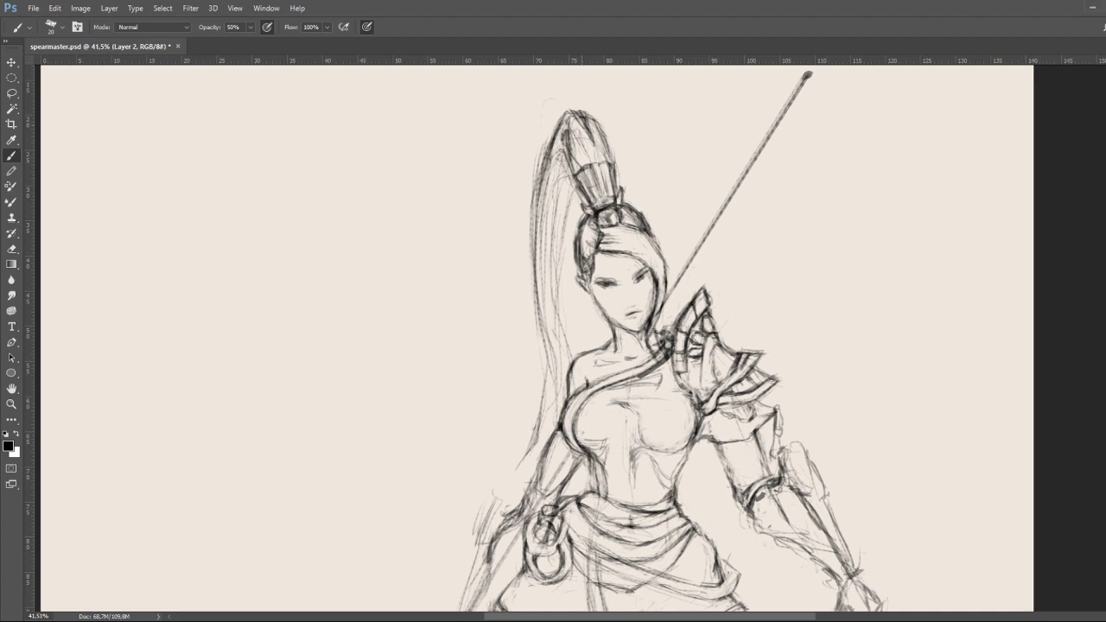
mouse_move(586, 156)
left_mouse_down()
mouse_move(577, 166)
mouse_move(574, 147)
mouse_move(579, 161)
left_mouse_up()
mouse_move(565, 130)
left_mouse_down()
mouse_move(534, 169)
mouse_move(542, 148)
mouse_move(545, 174)
left_mouse_up()
Erase the heavy outer edge of the ponytail and redefine the hair where it bends near the top.
key("e")
mouse_move(563, 135)
left_mouse_down()
mouse_move(546, 154)
mouse_move(539, 226)
left_mouse_up()
mouse_move(560, 155)
left_mouse_down()
mouse_move(534, 256)
mouse_move(555, 142)
mouse_move(547, 175)
left_mouse_up()
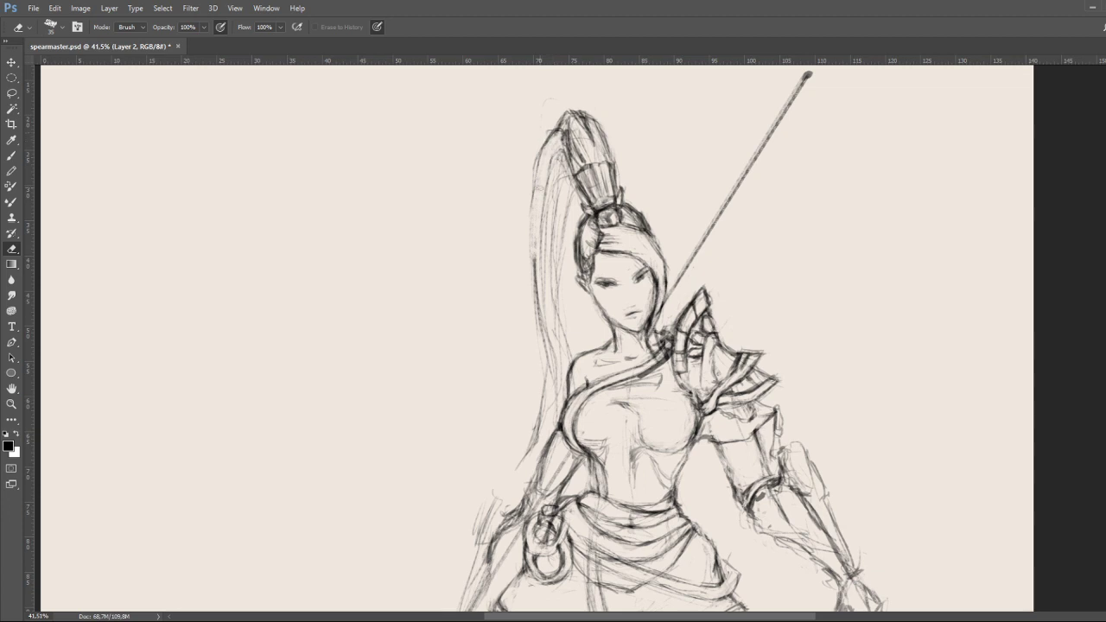
mouse_move(566, 140)
left_mouse_down()
mouse_move(545, 195)
mouse_move(559, 165)
mouse_move(598, 148)
mouse_move(598, 117)
mouse_move(605, 149)
left_mouse_up()
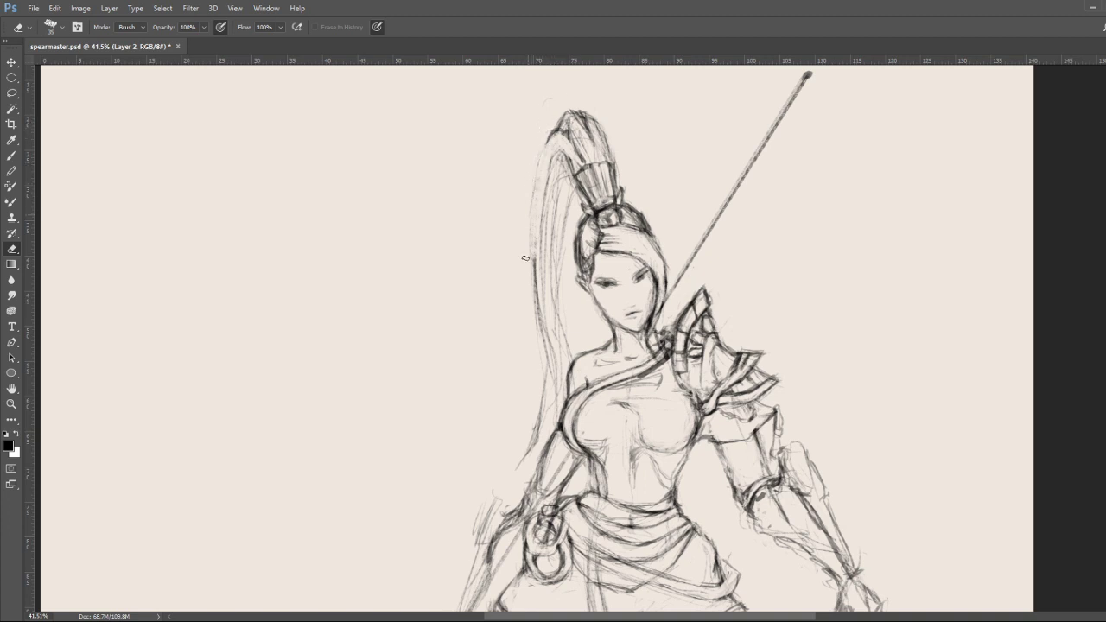
Redraw the ponytail's outer edge and long hanging strands with a slimmer contour, erasing the leftover outer lines.
key("b")
left_click_drag(544, 150, 536, 241)
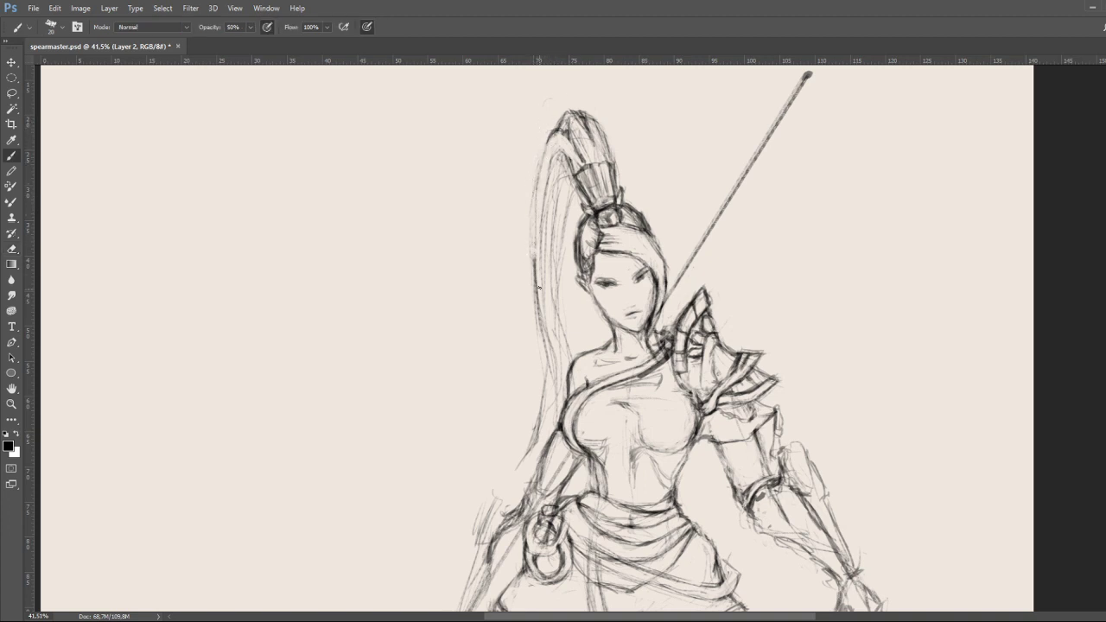
mouse_move(536, 291)
left_mouse_down()
mouse_move(531, 245)
mouse_move(536, 325)
mouse_move(525, 232)
mouse_move(546, 375)
left_mouse_up()
key("e")
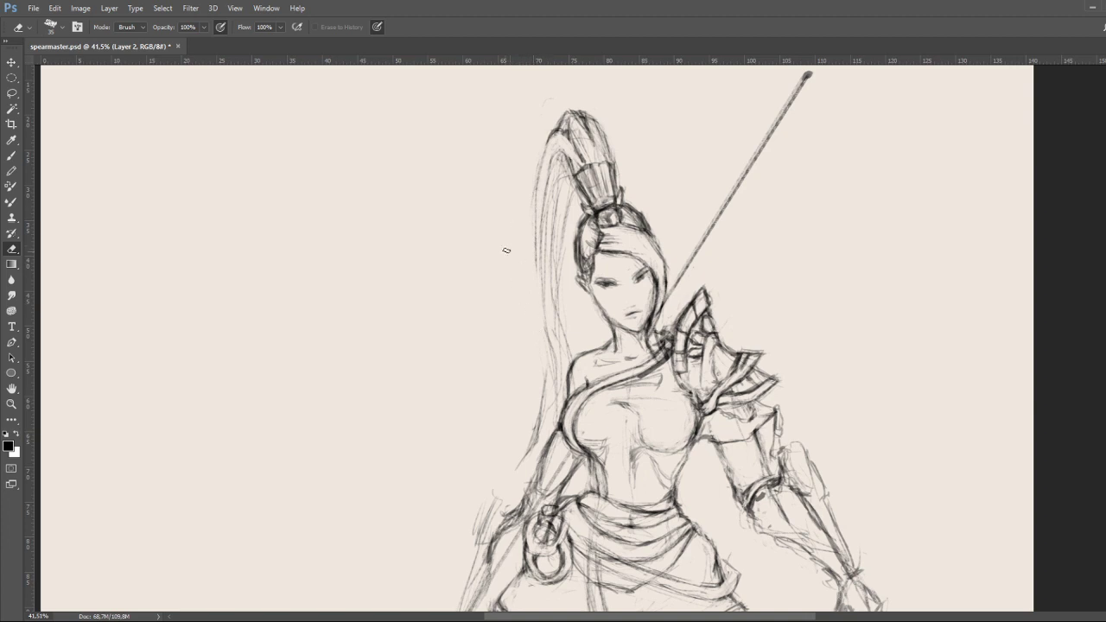
key("b")
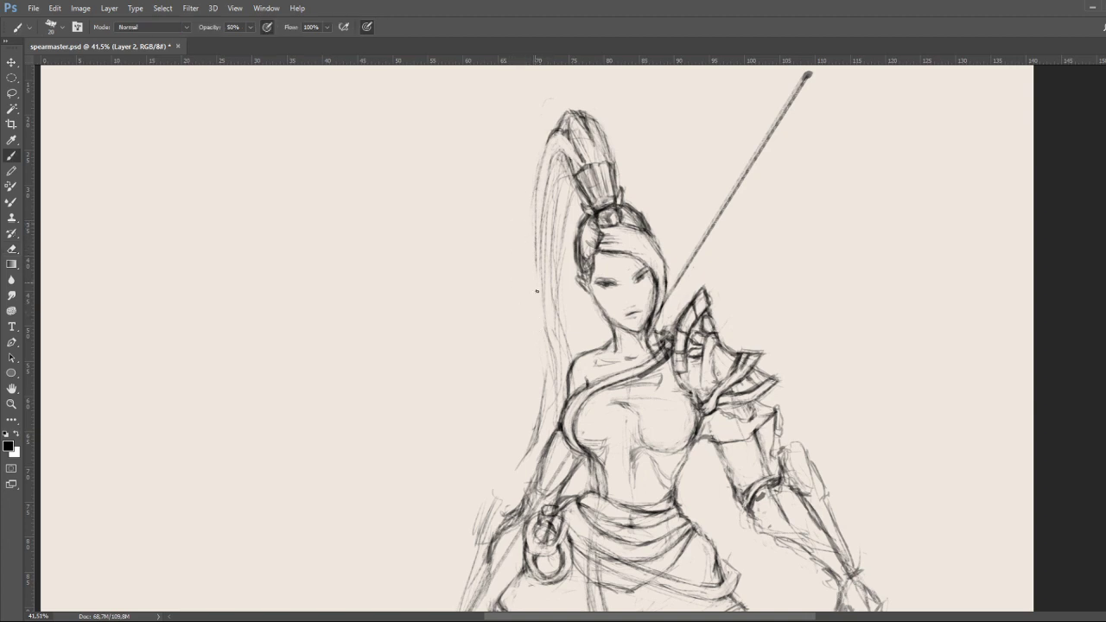
left_click_drag(537, 292, 539, 257)
left_click_drag(548, 337, 543, 190)
left_click_drag(545, 308, 544, 166)
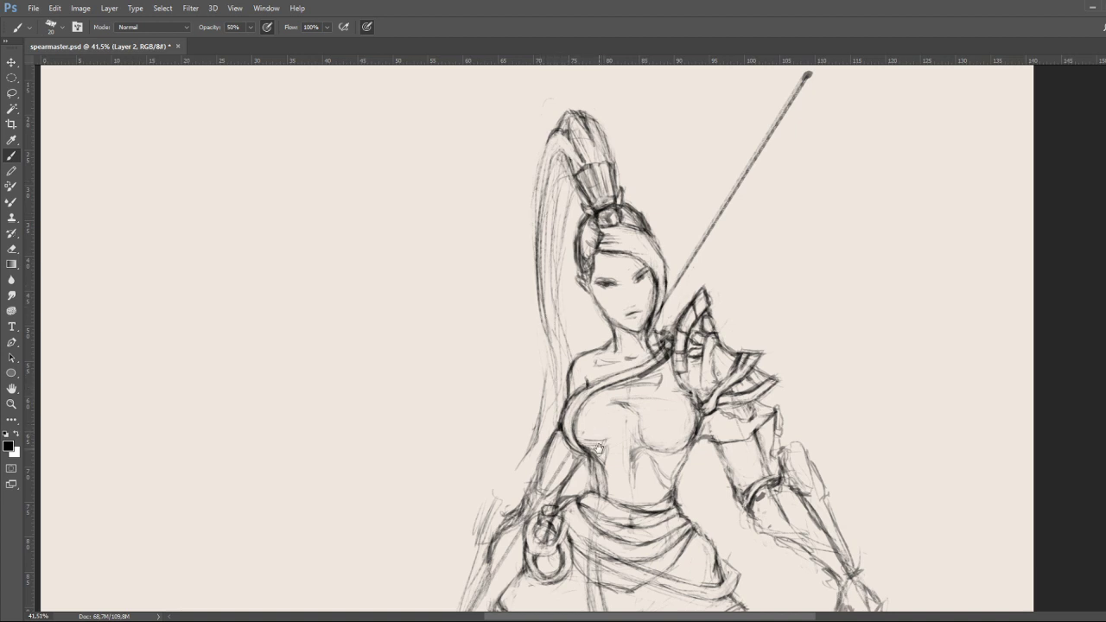
Sketch a layered, pointed elbow guard on the armoured arm and firm up the nearby upper-arm and waist outlines.
left_click_drag(594, 449, 579, 310)
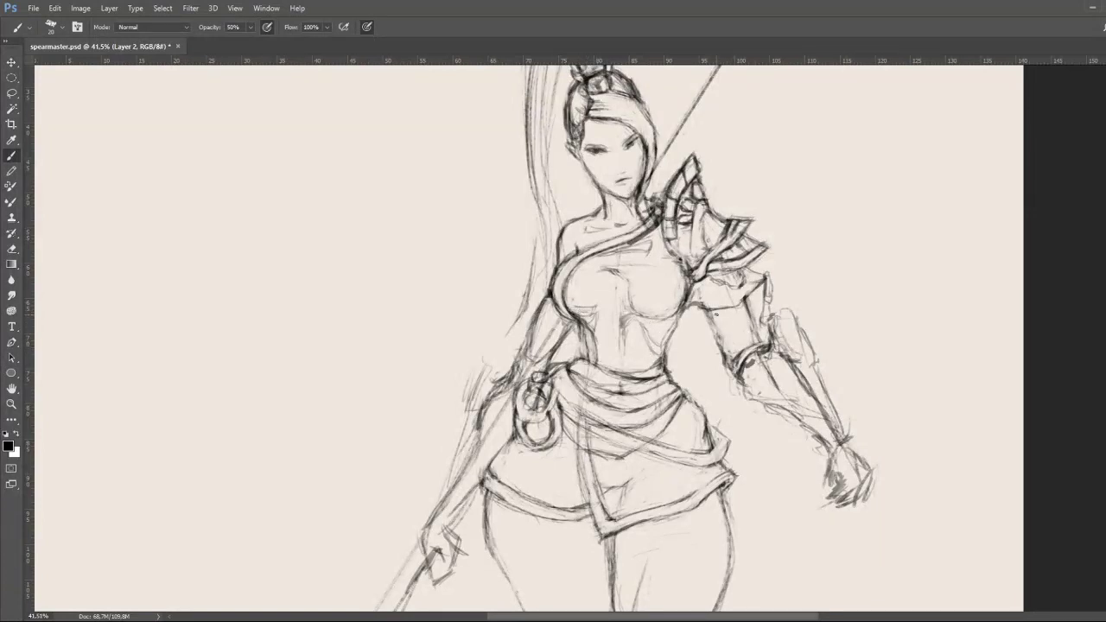
left_click_drag(707, 313, 725, 351)
mouse_move(776, 329)
left_mouse_down()
mouse_move(788, 342)
mouse_move(787, 322)
mouse_move(804, 353)
mouse_move(783, 329)
mouse_move(800, 354)
mouse_move(786, 313)
mouse_move(799, 349)
mouse_move(777, 341)
mouse_move(800, 362)
mouse_move(799, 336)
mouse_move(815, 361)
mouse_move(799, 328)
mouse_move(807, 351)
left_mouse_up()
key("e")
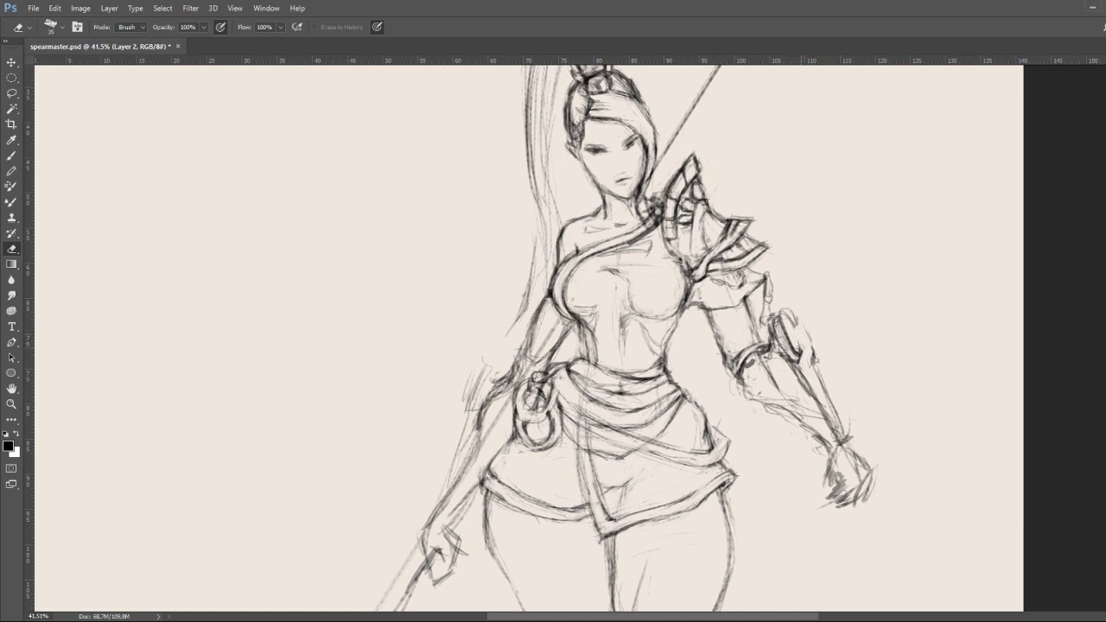
key("b")
mouse_move(800, 355)
left_mouse_down()
mouse_move(796, 330)
mouse_move(808, 334)
mouse_move(806, 393)
left_mouse_up()
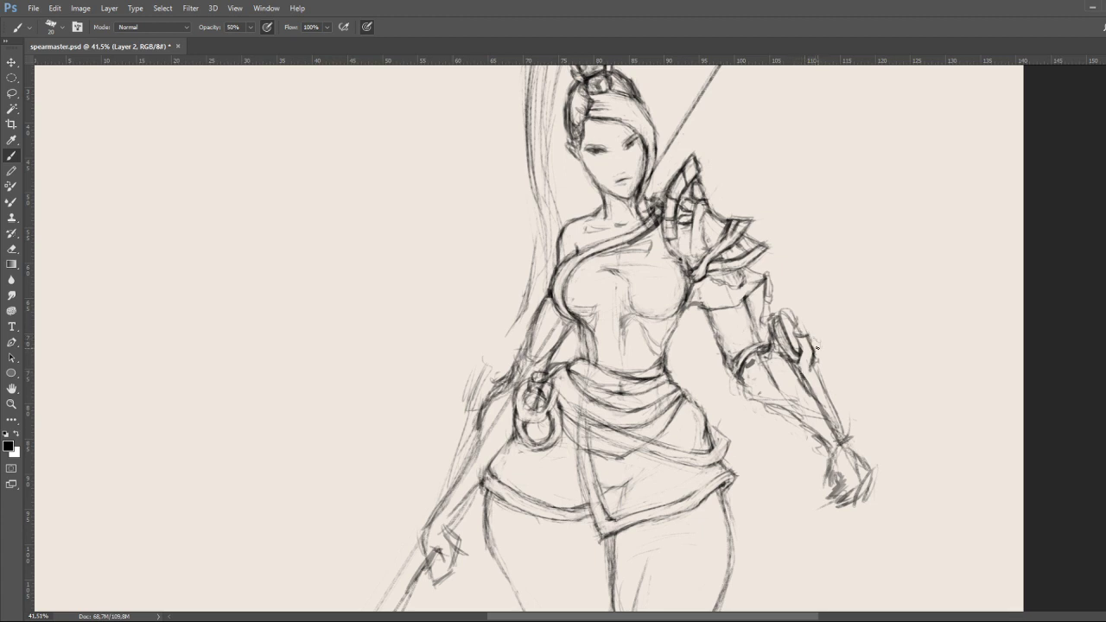
left_click_drag(817, 355, 819, 374)
left_click_drag(776, 318, 786, 308)
left_click_drag(749, 298, 757, 286)
mouse_move(689, 310)
left_mouse_down()
mouse_move(708, 303)
mouse_move(671, 342)
left_mouse_up()
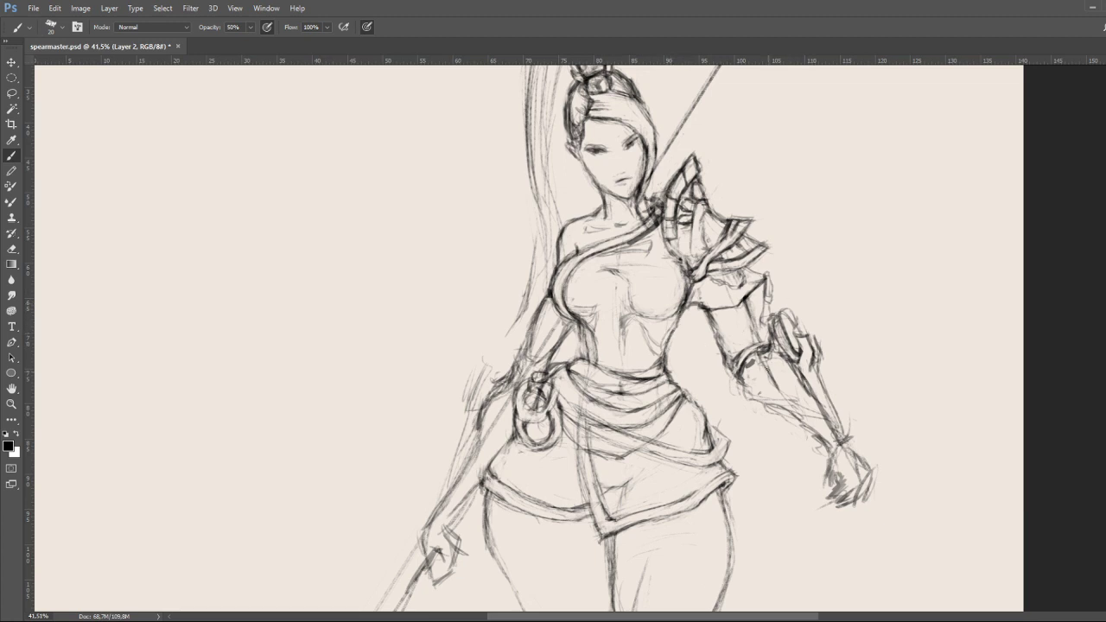
Hide the rulers, touch up the strands beside the bare shoulder and draw a cross-hatched mesh on that upper arm.
key("ctrl+r")
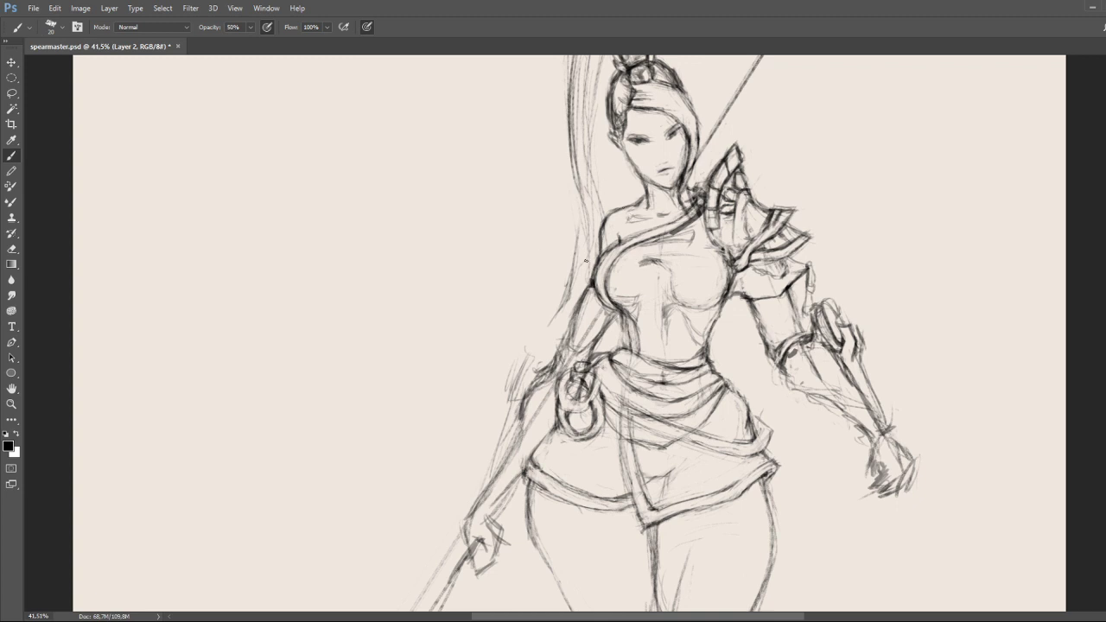
left_click_drag(590, 219, 596, 250)
left_click_drag(580, 304, 572, 359)
key("e")
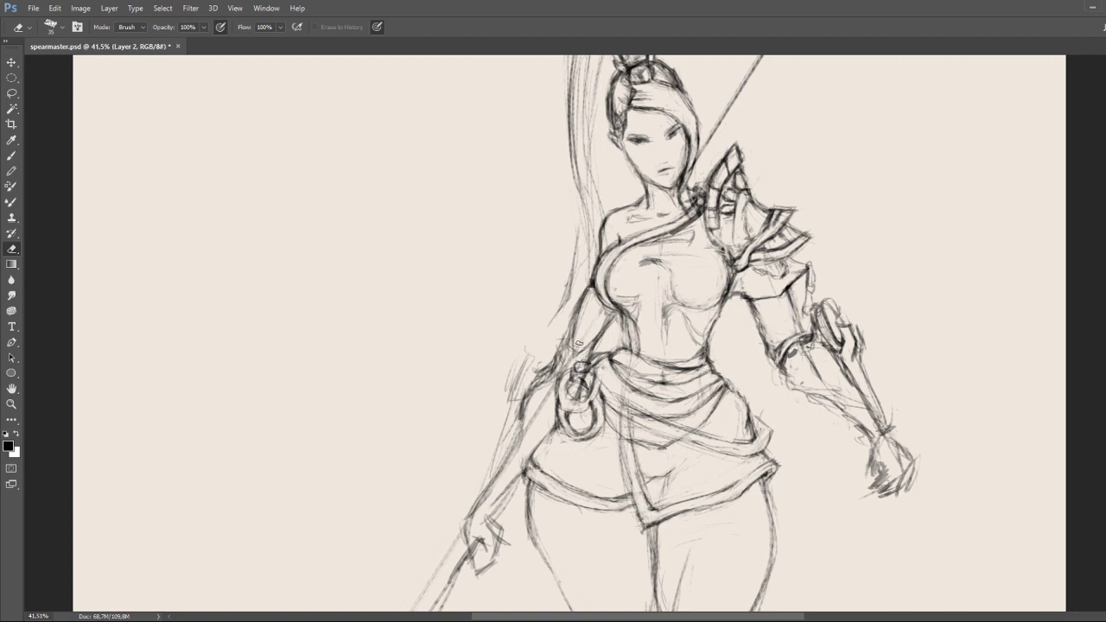
key("b")
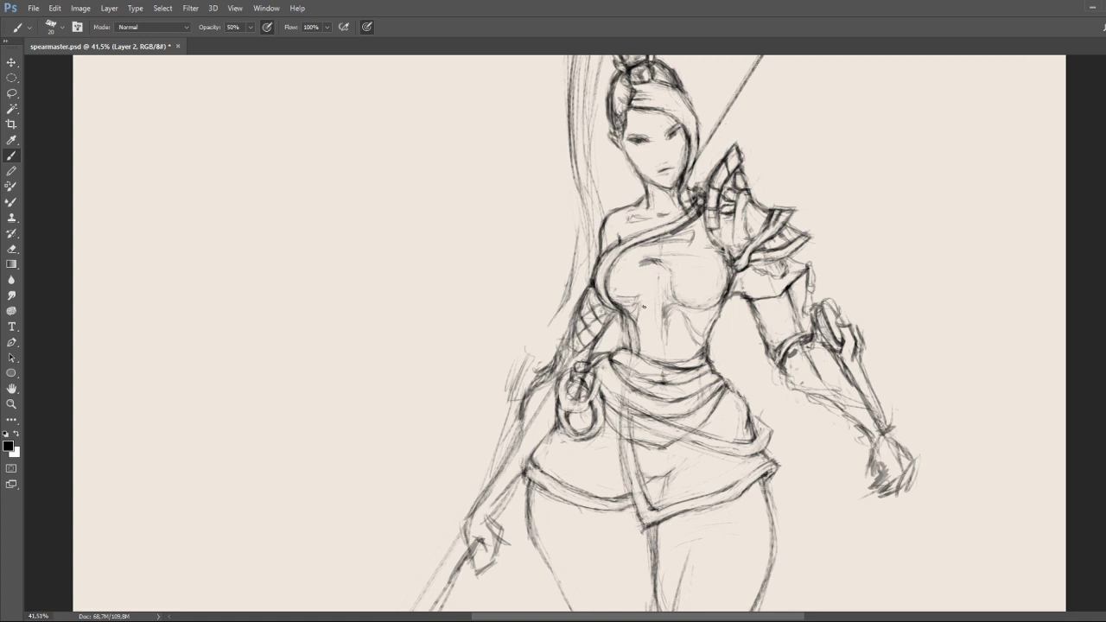
Darken the armoured upper arm's inner line and the spear arm's outer forearm outline down to the hand.
left_click_drag(750, 310, 773, 350)
mouse_move(550, 366)
left_mouse_down()
mouse_move(491, 489)
mouse_move(509, 446)
mouse_move(478, 510)
left_mouse_up()
mouse_move(498, 462)
left_mouse_down()
mouse_move(465, 514)
mouse_move(466, 543)
mouse_move(491, 536)
mouse_move(504, 557)
mouse_move(492, 532)
mouse_move(486, 570)
mouse_move(493, 562)
mouse_move(465, 536)
mouse_move(468, 511)
mouse_move(525, 414)
left_mouse_up()
key("e")
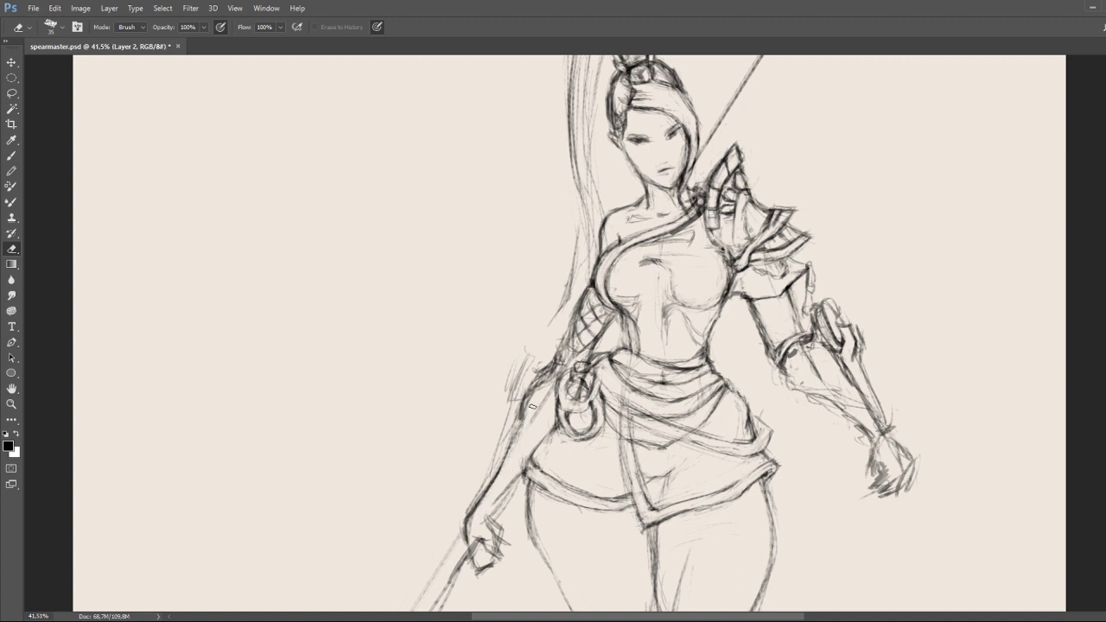
Define the spear arm's elbow with a dark, pointed guard shape where the forearm begins.
key("b")
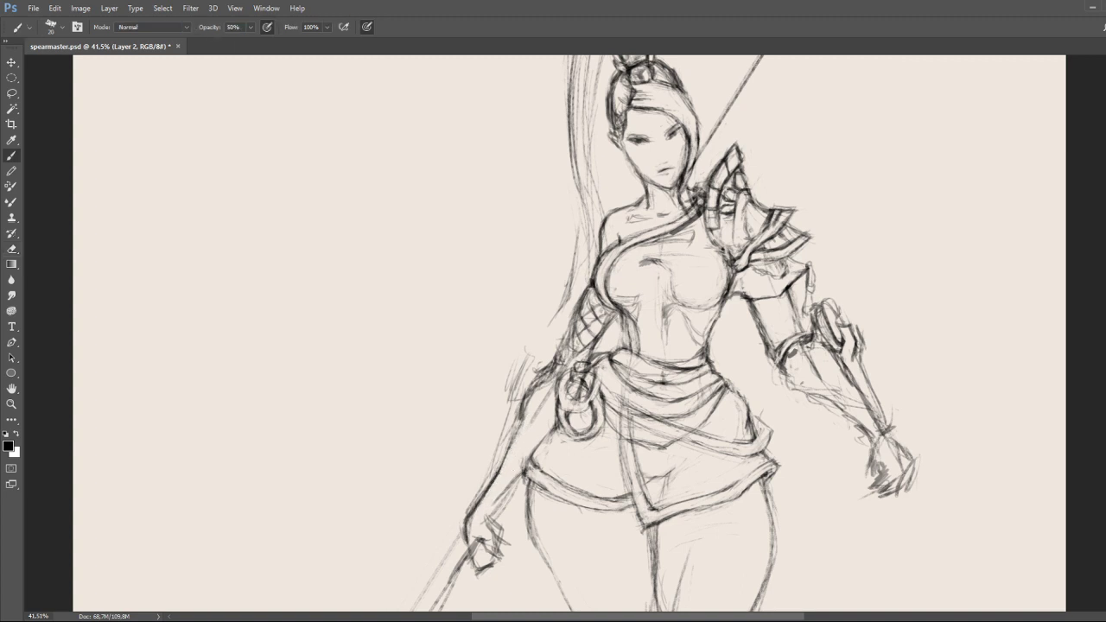
mouse_move(510, 453)
left_mouse_down()
mouse_move(525, 410)
mouse_move(508, 444)
left_mouse_up()
mouse_move(533, 379)
left_mouse_down()
mouse_move(528, 394)
mouse_move(538, 368)
mouse_move(528, 401)
mouse_move(525, 379)
mouse_move(536, 378)
left_mouse_up()
left_click_drag(525, 385, 514, 392)
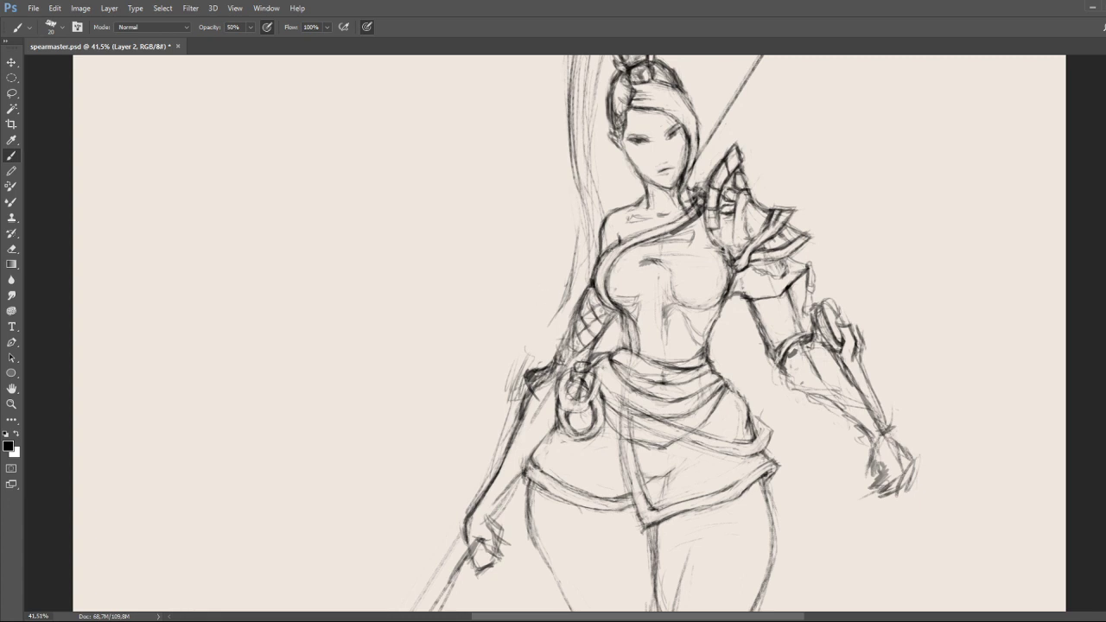
Clean up and redraw the edges of the diagonal trim band across the chest.
key("e")
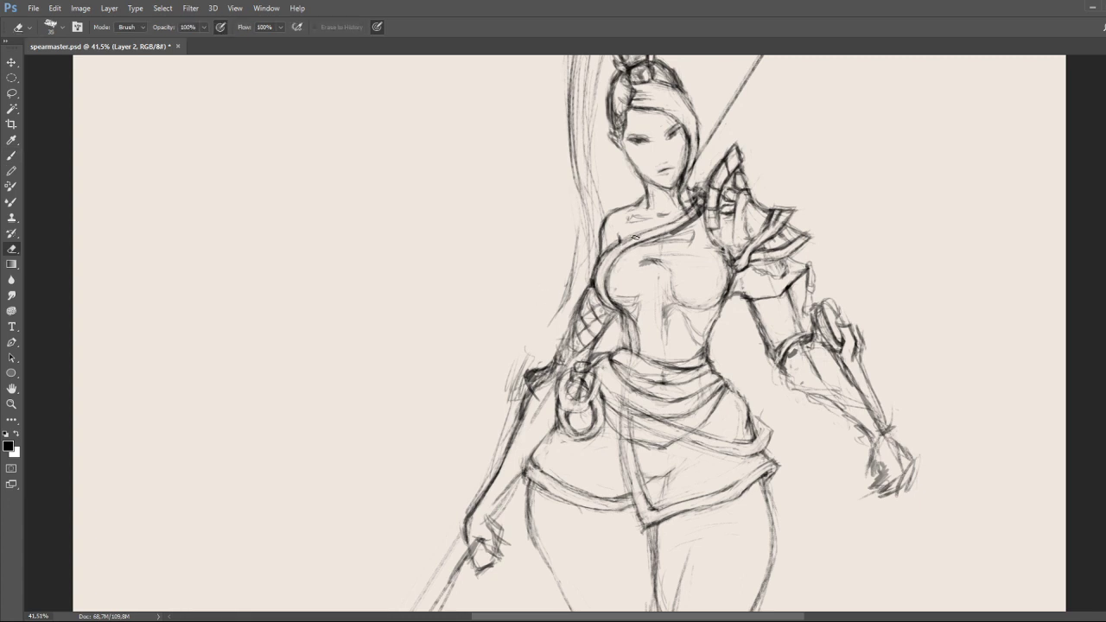
key("b")
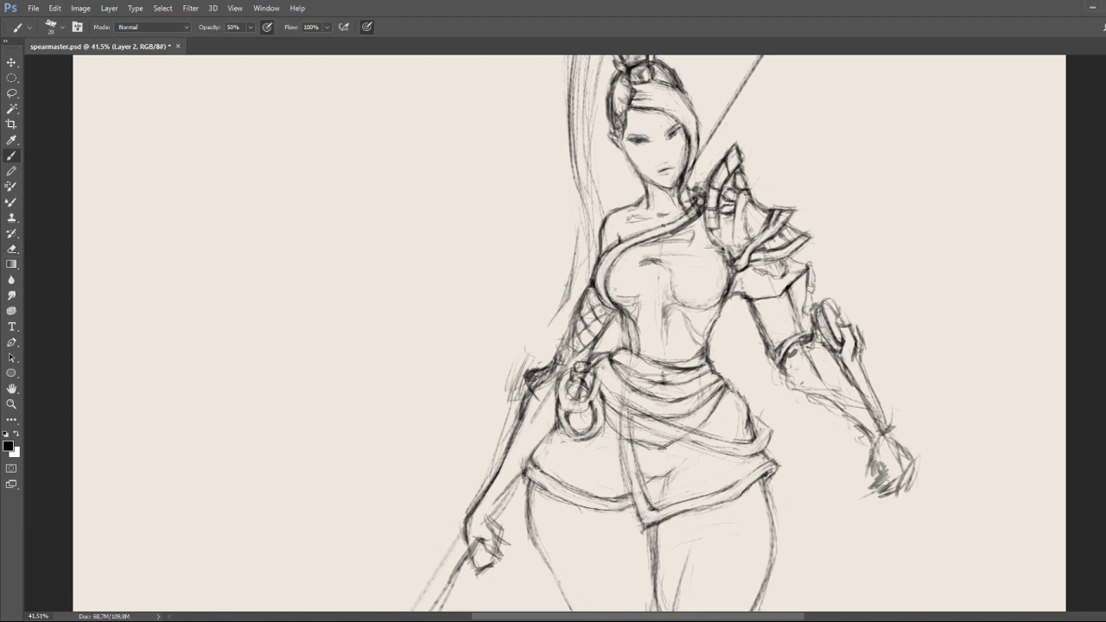
key("e")
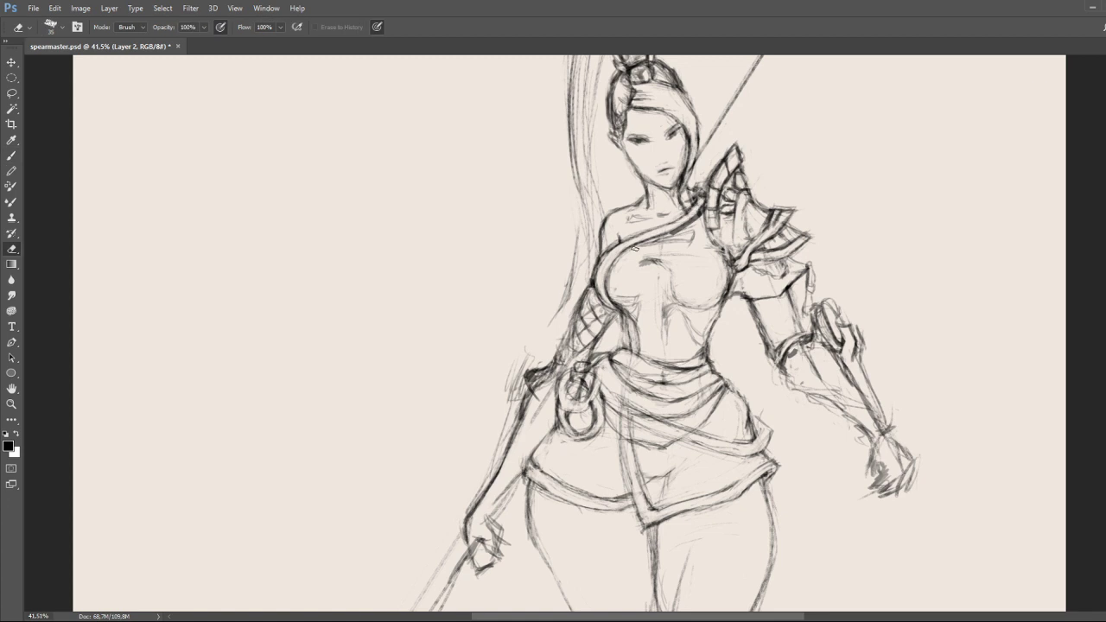
key("b")
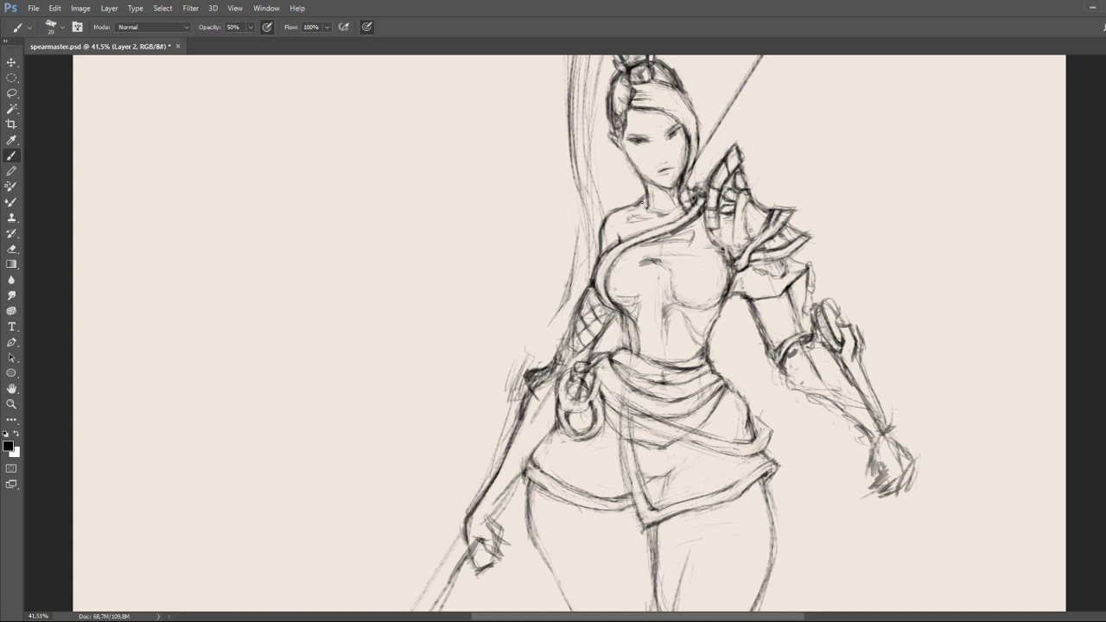
Draw a ribbed collar around the neck and clean up its edges.
mouse_move(652, 199)
left_mouse_down()
mouse_move(678, 195)
mouse_move(664, 197)
left_mouse_up()
left_click_drag(666, 215, 683, 202)
mouse_move(653, 198)
left_mouse_down()
mouse_move(656, 207)
mouse_move(671, 197)
left_mouse_up()
key("e")
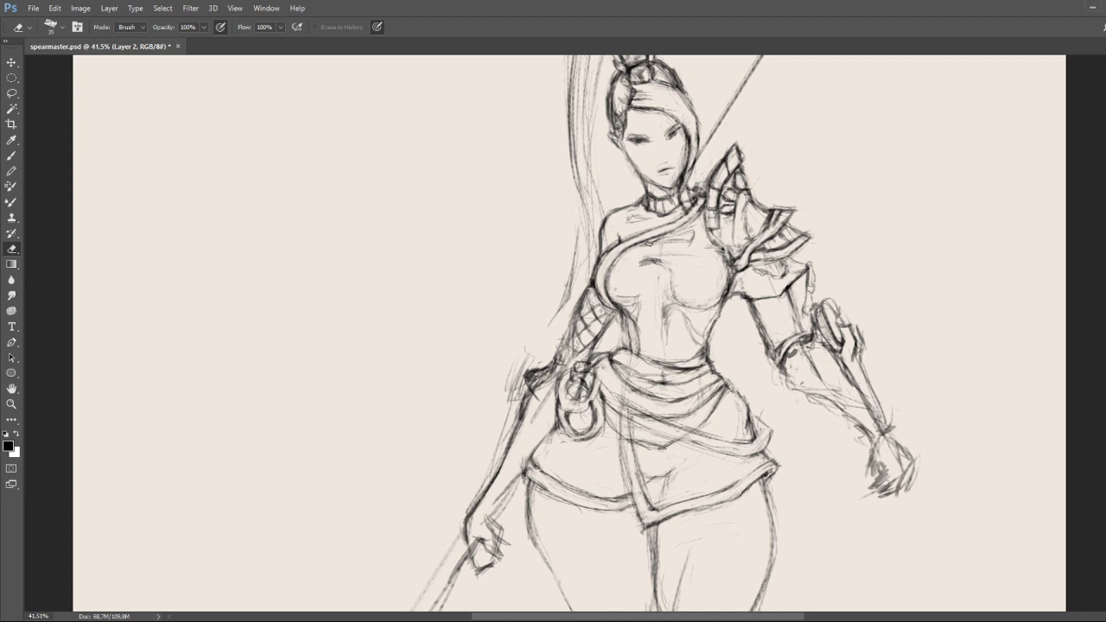
key("b")
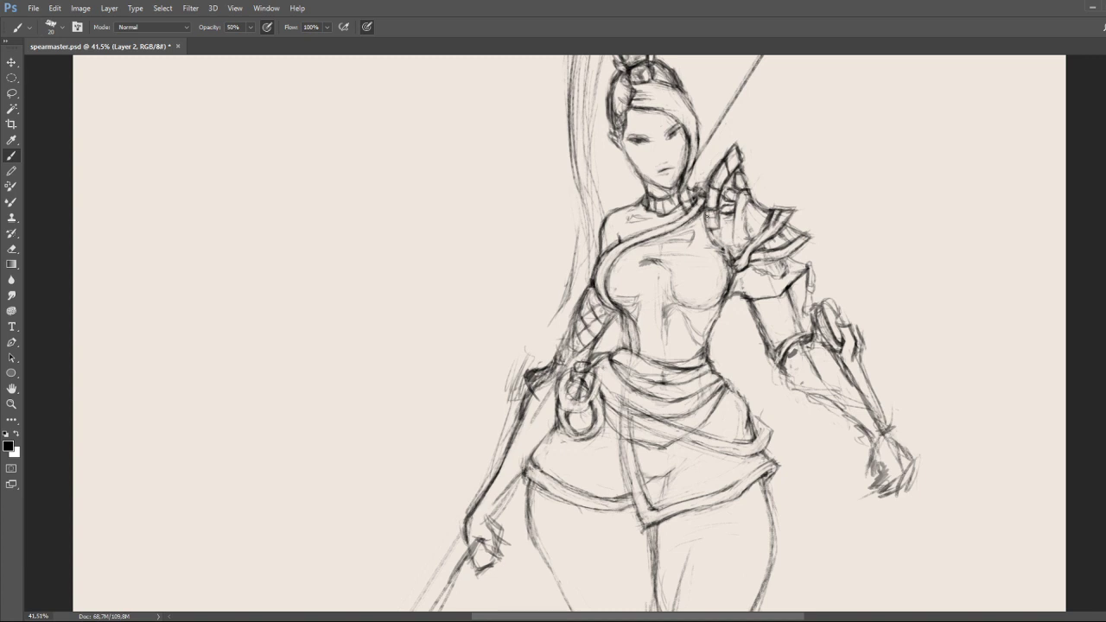
Refine the garment's edge under the shoulder armour and the chest outline beside the armoured arm.
left_click_drag(707, 213, 708, 228)
left_click_drag(726, 285, 646, 288)
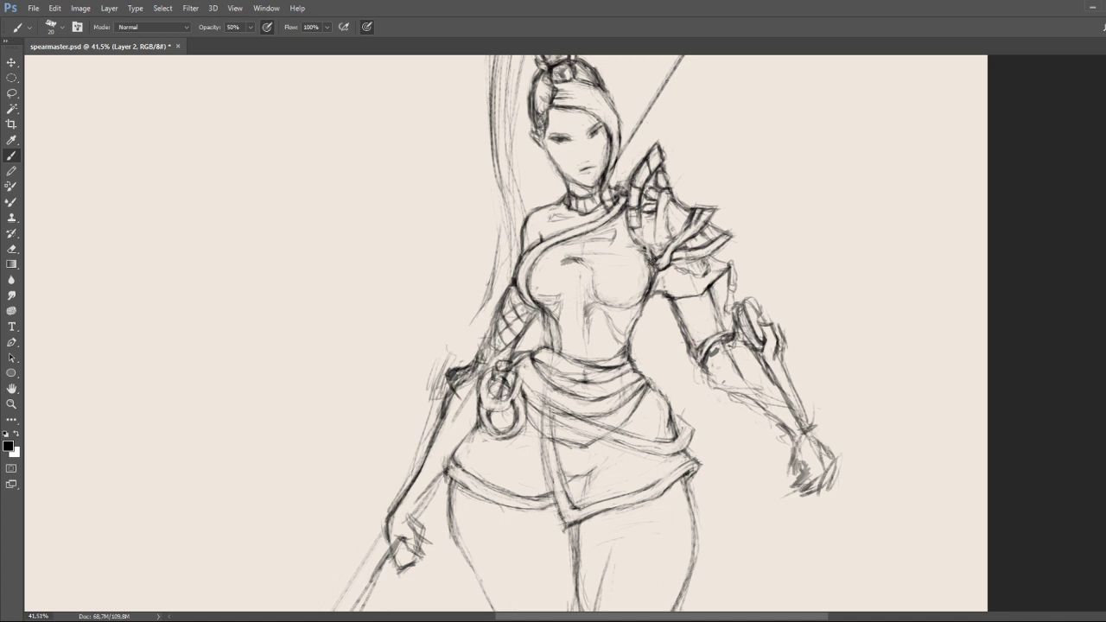
left_click_drag(652, 266, 650, 297)
key("e")
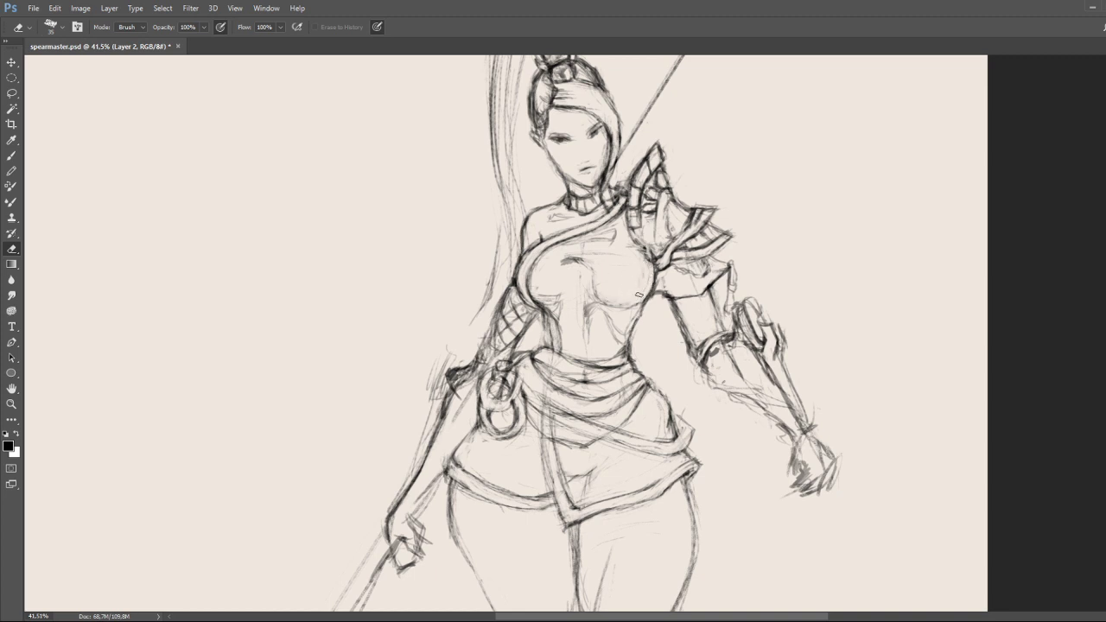
key("b")
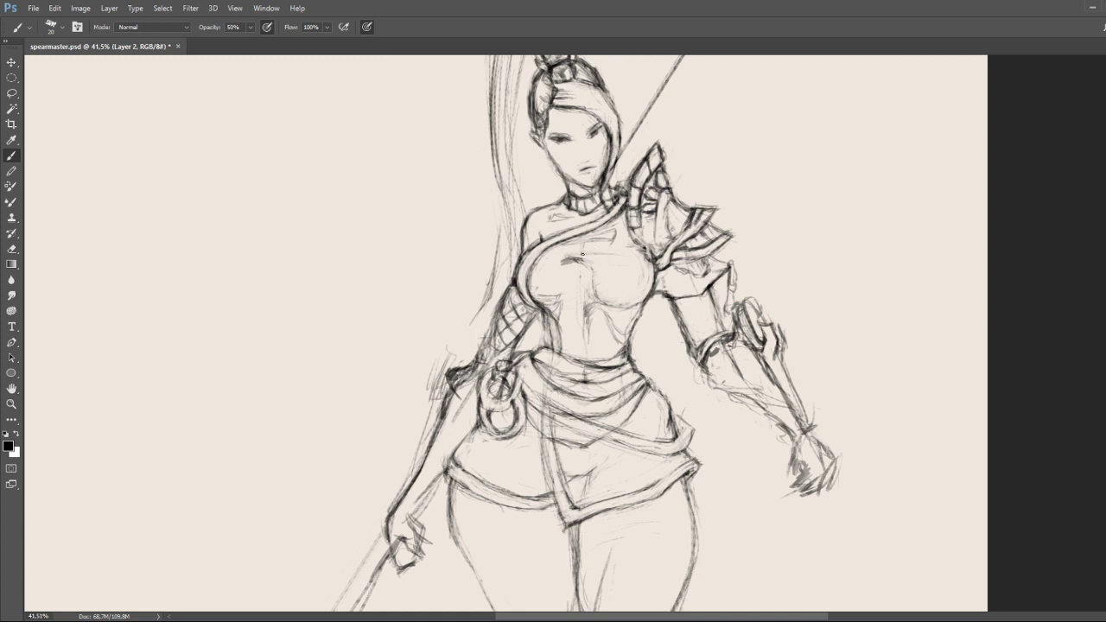
Erase the construction lines at the centre of the chest and add dark fabric folds beneath the bust.
key("e")
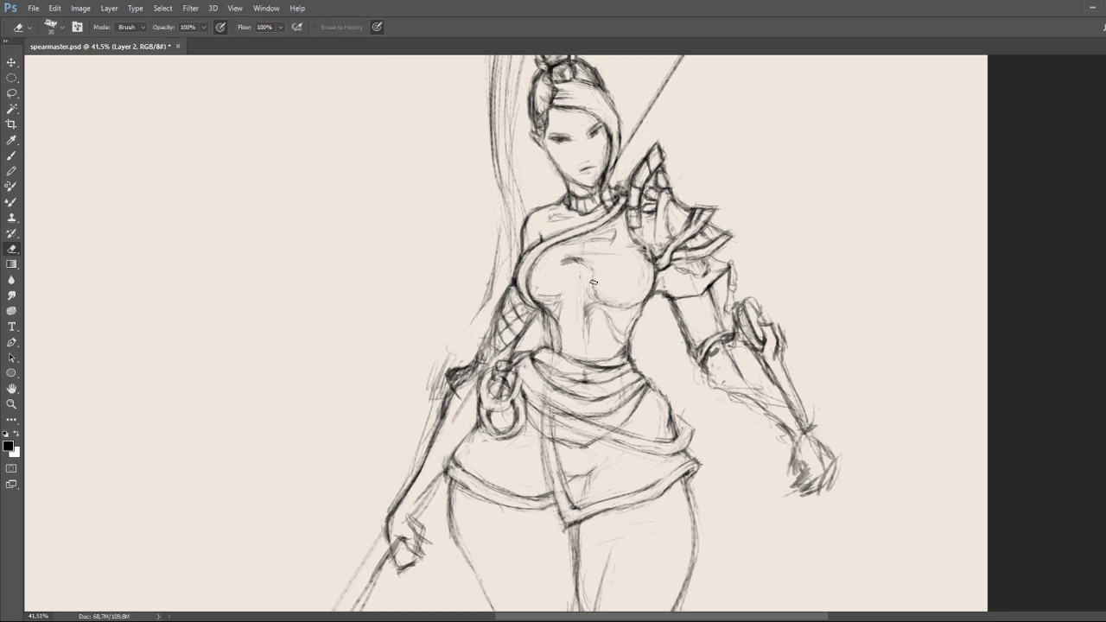
key("b")
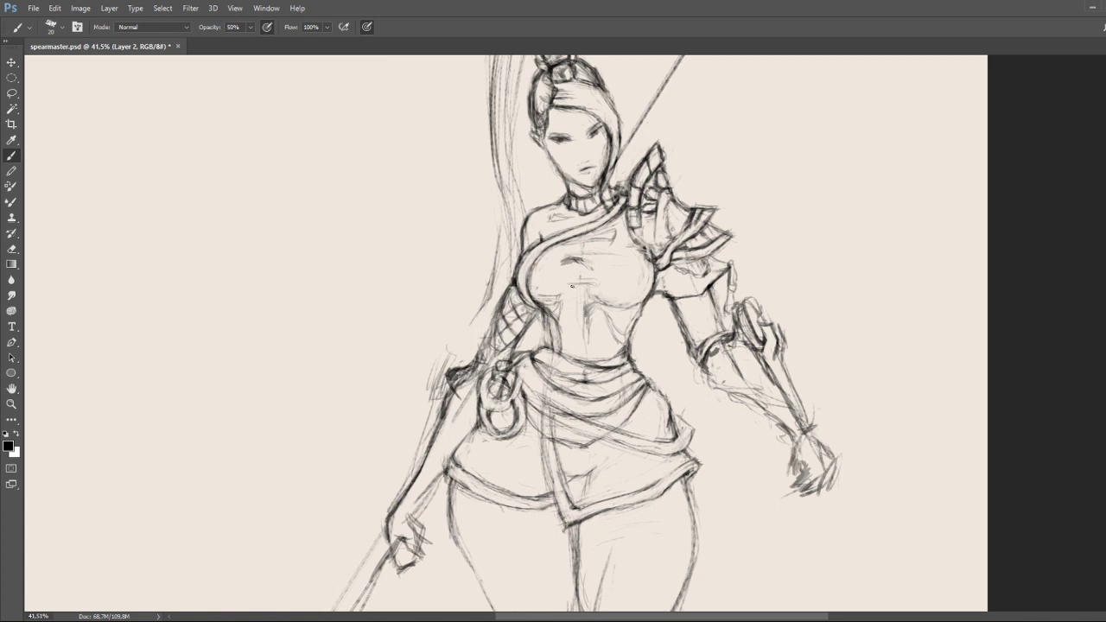
mouse_move(585, 286)
left_mouse_down()
mouse_move(570, 283)
mouse_move(598, 286)
left_mouse_up()
left_click_drag(581, 280, 596, 282)
left_click_drag(551, 237, 561, 230)
Erase the dark fill inside the spear arm's elbow guard and clean up the contour under the bust.
key("e")
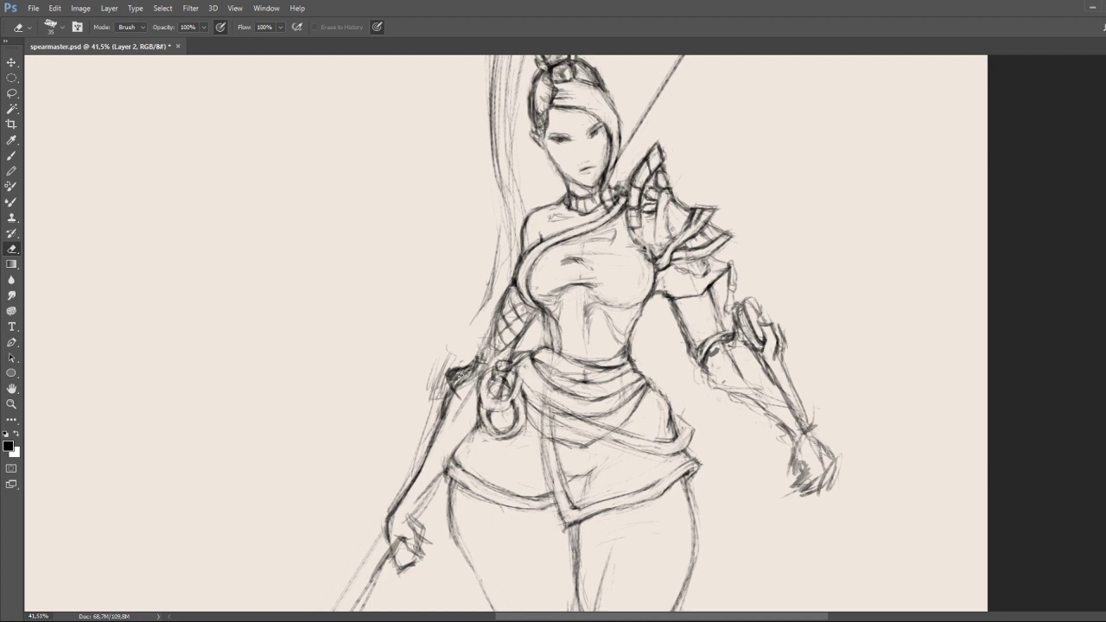
mouse_move(456, 374)
left_mouse_down()
mouse_move(473, 364)
mouse_move(455, 371)
left_mouse_up()
key("b")
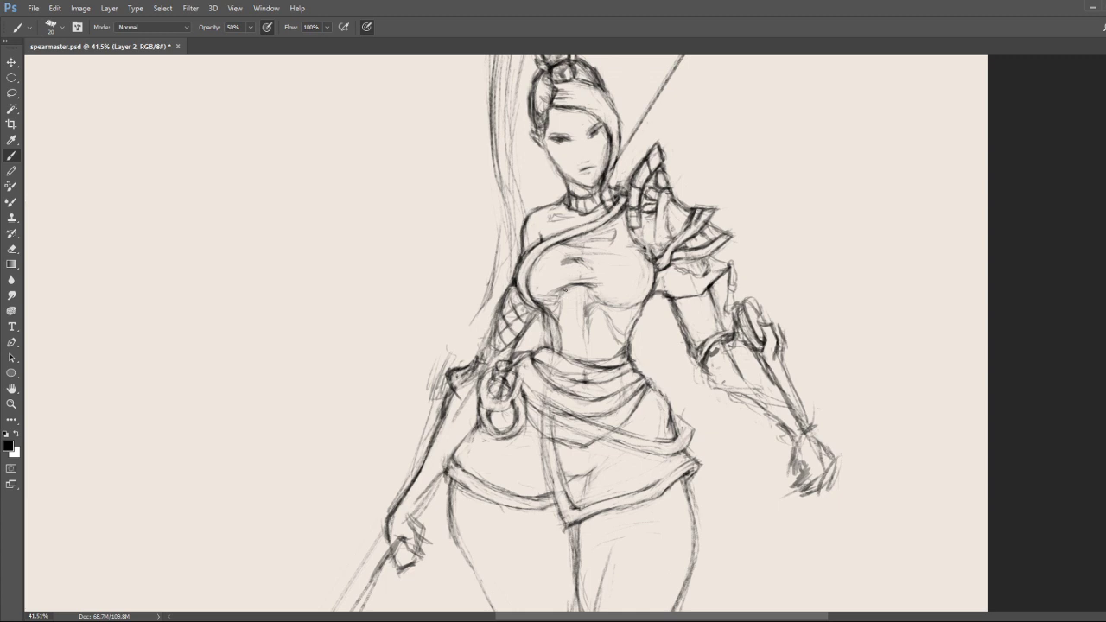
key("e")
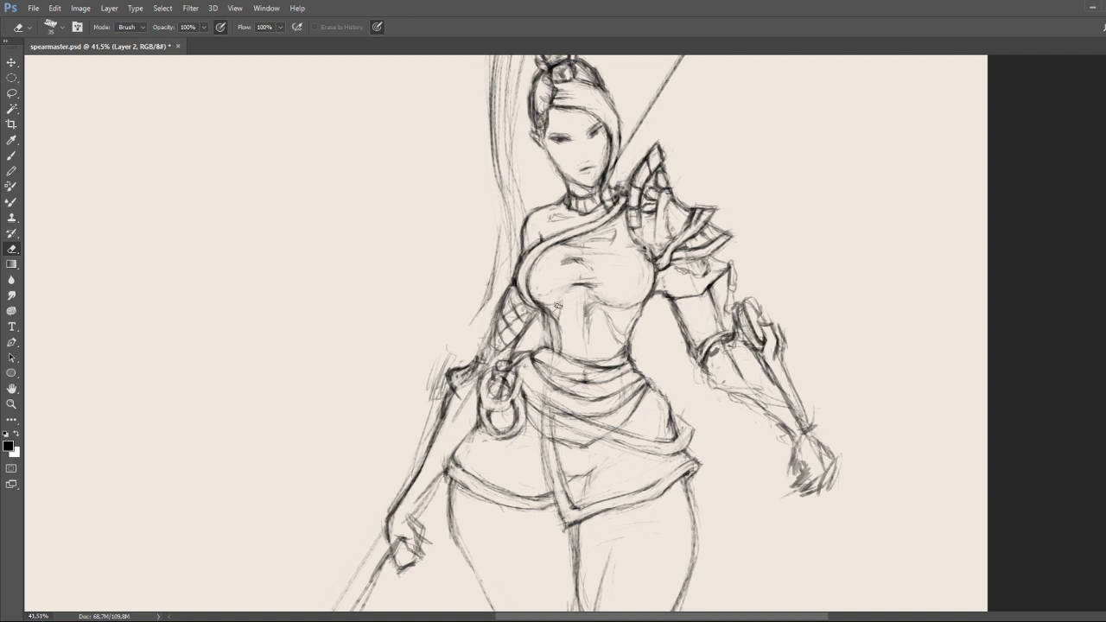
key("b")
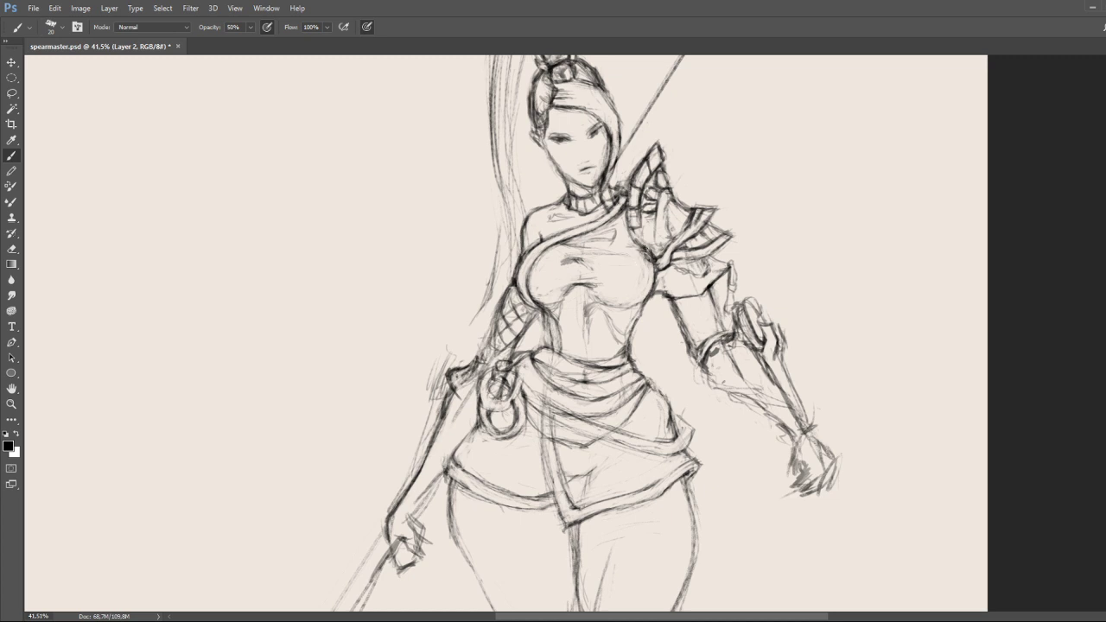
Clean up the inner lines of the shoulder armour and erase the scribbles on the arm plate beneath it.
key("e")
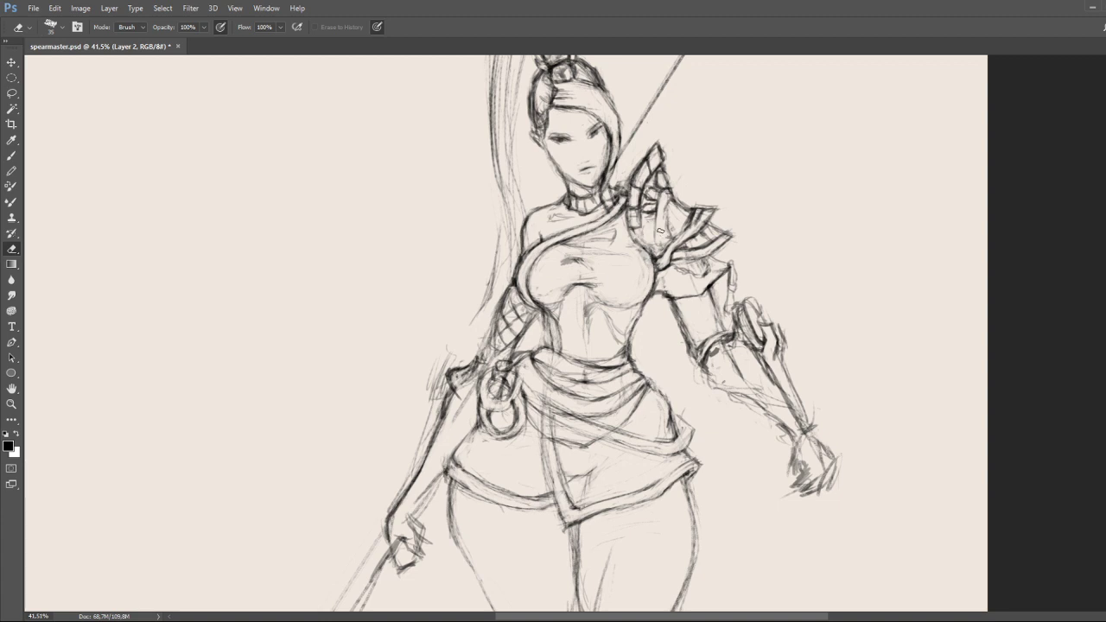
key("b")
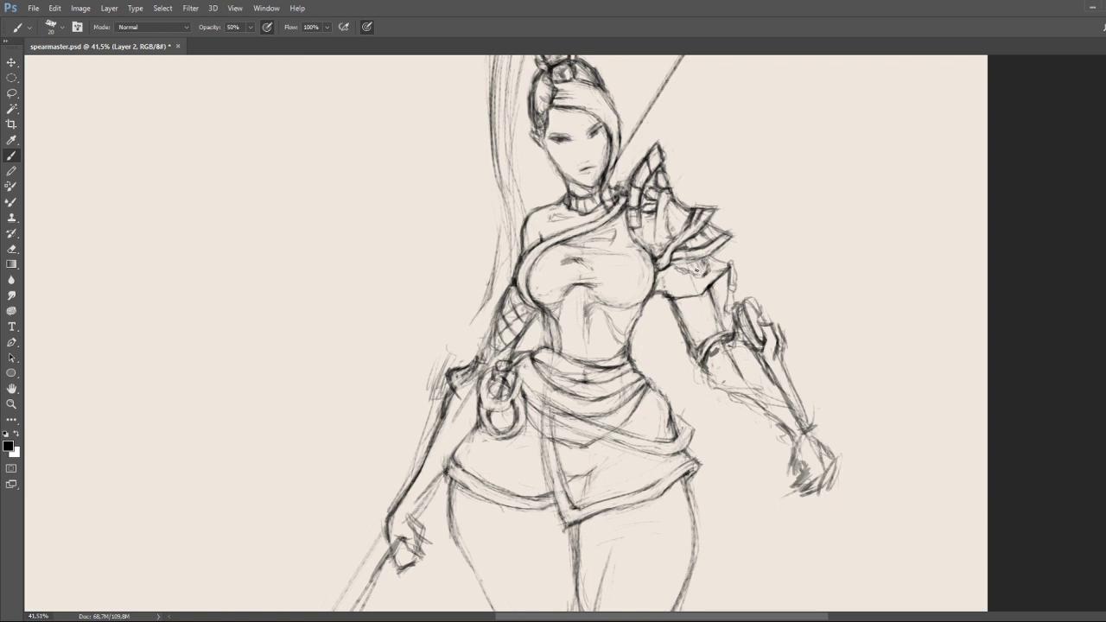
key("e")
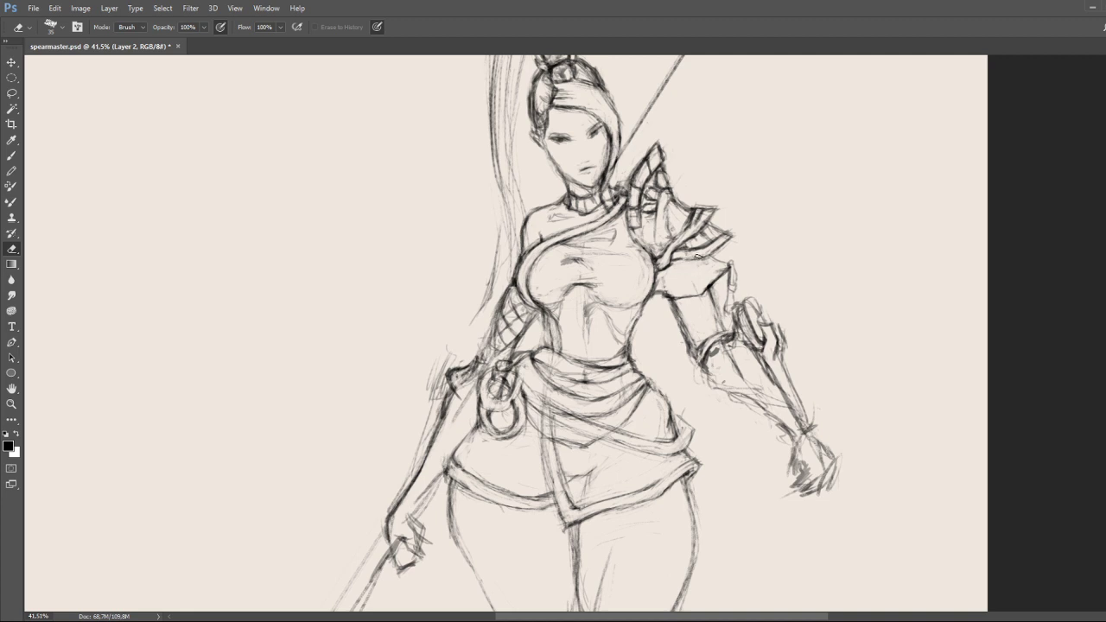
key("b")
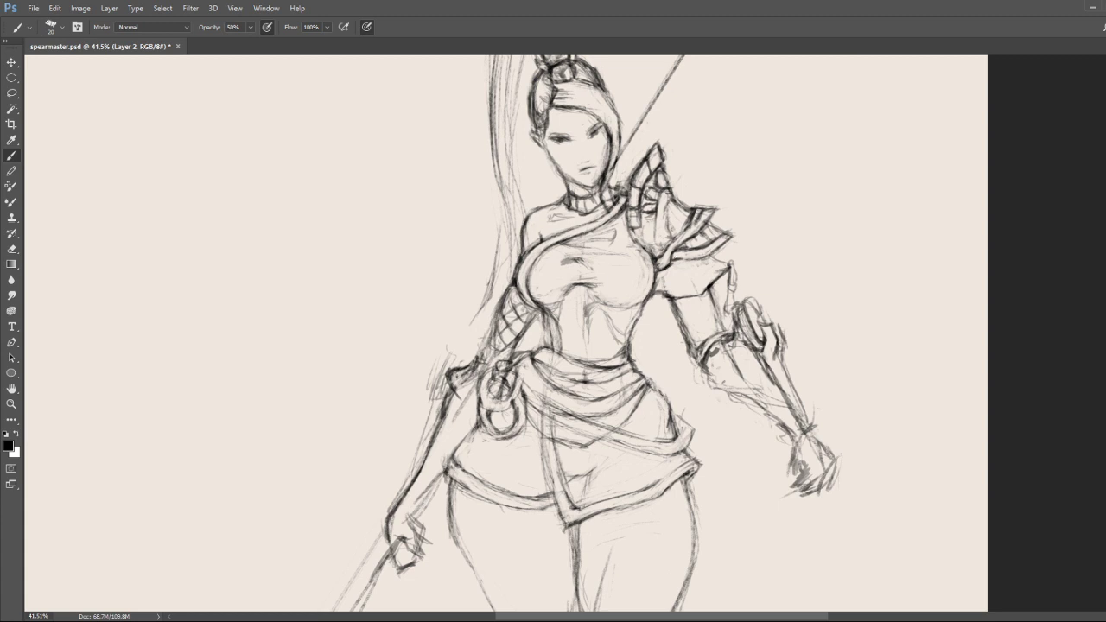
Clean up the lower bust contour beside the armoured arm and touch up the upper chest lines.
key("e")
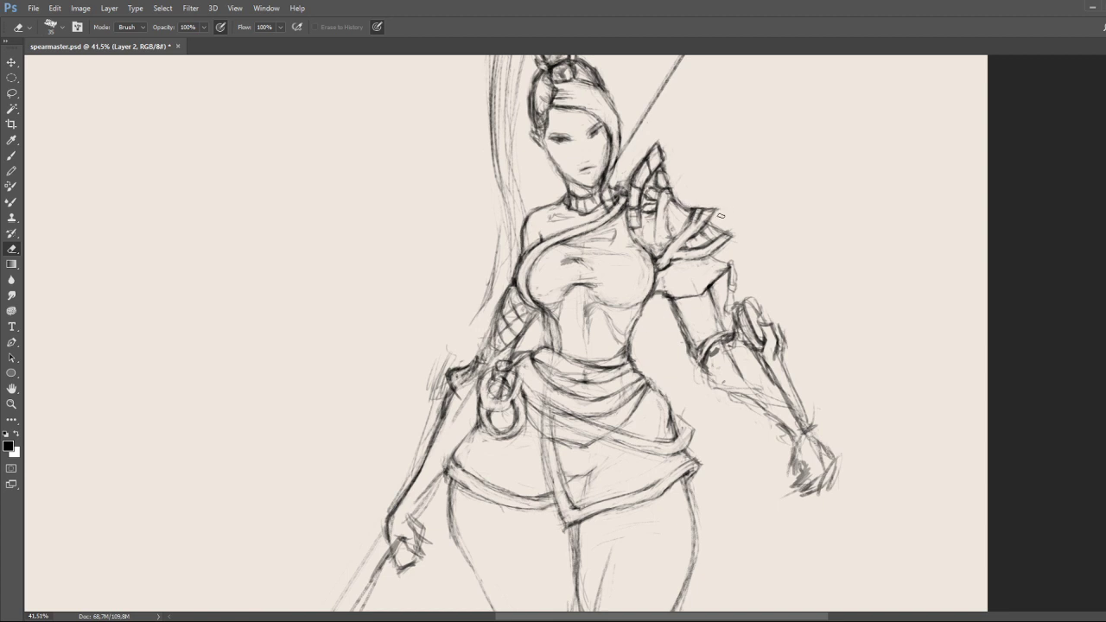
key("b")
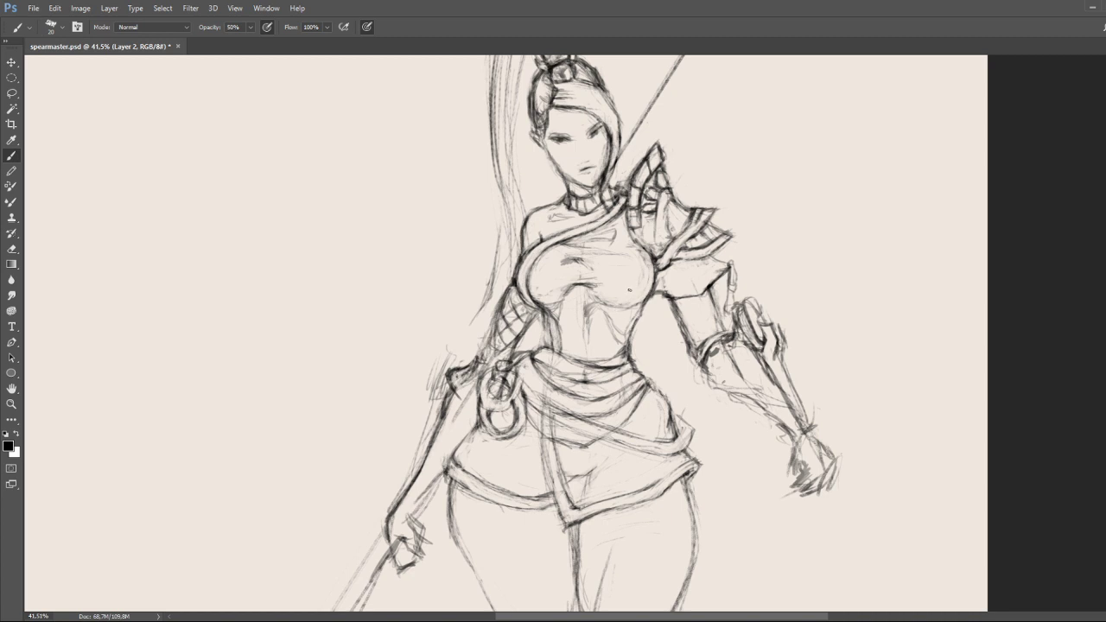
key("e")
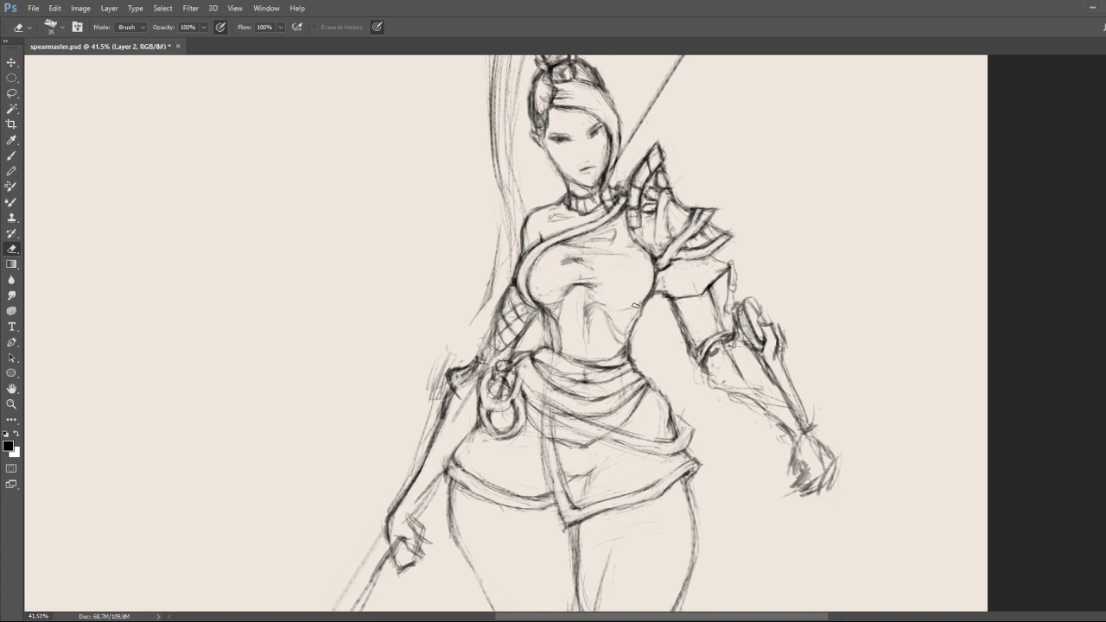
key("b")
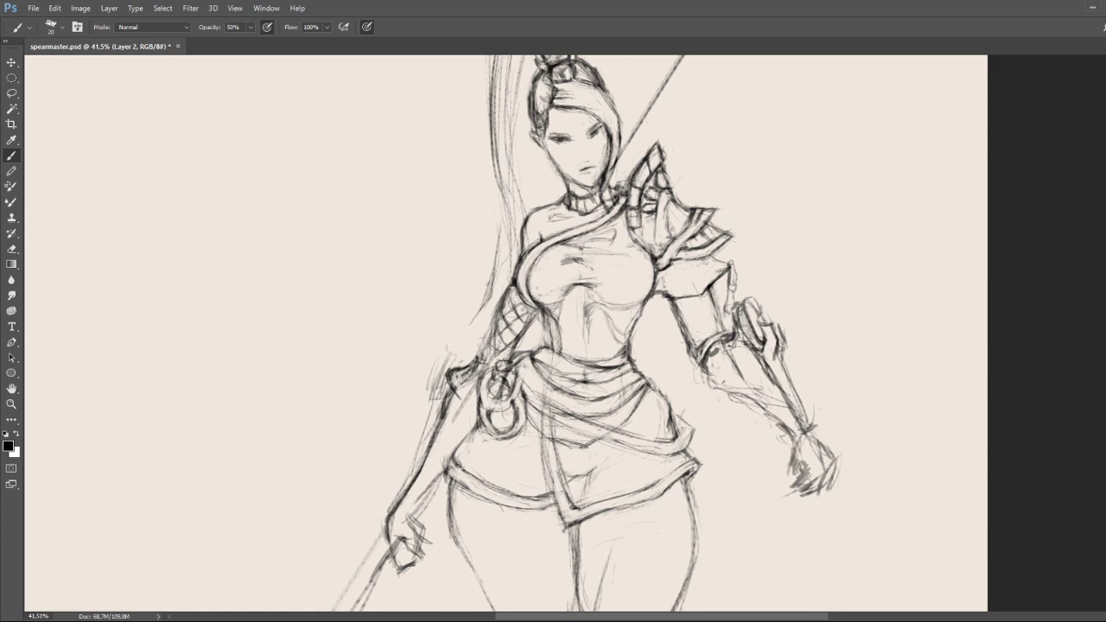
left_click_drag(596, 248, 632, 249)
Examine the blue construction sketch on Layer 1 and check the proportions of the whole figure.
key("e")
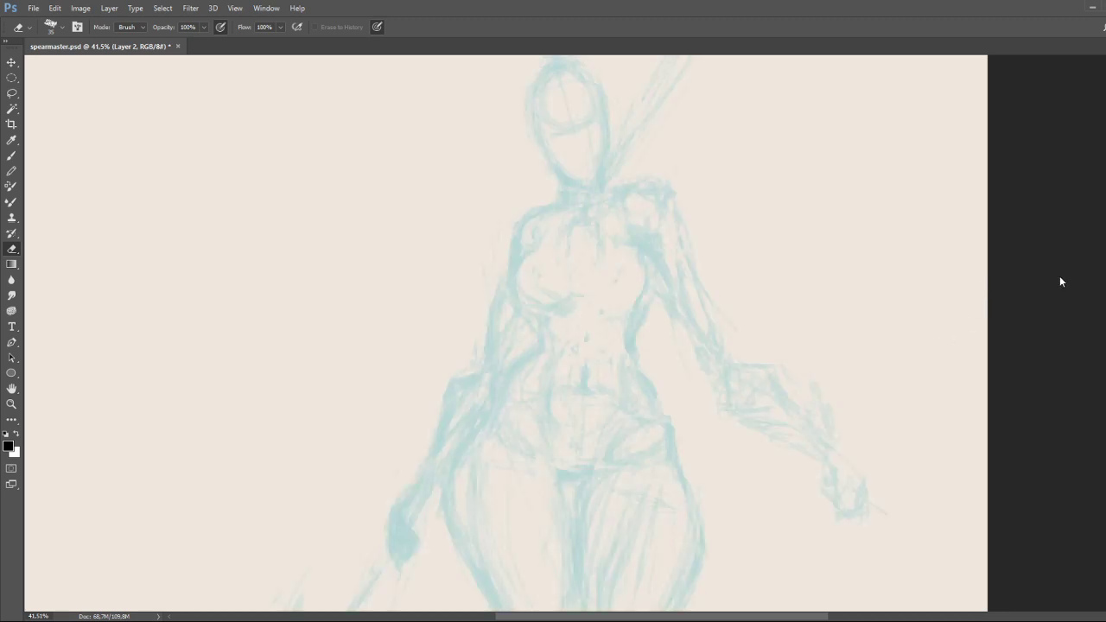
key("alt+bracketleft")
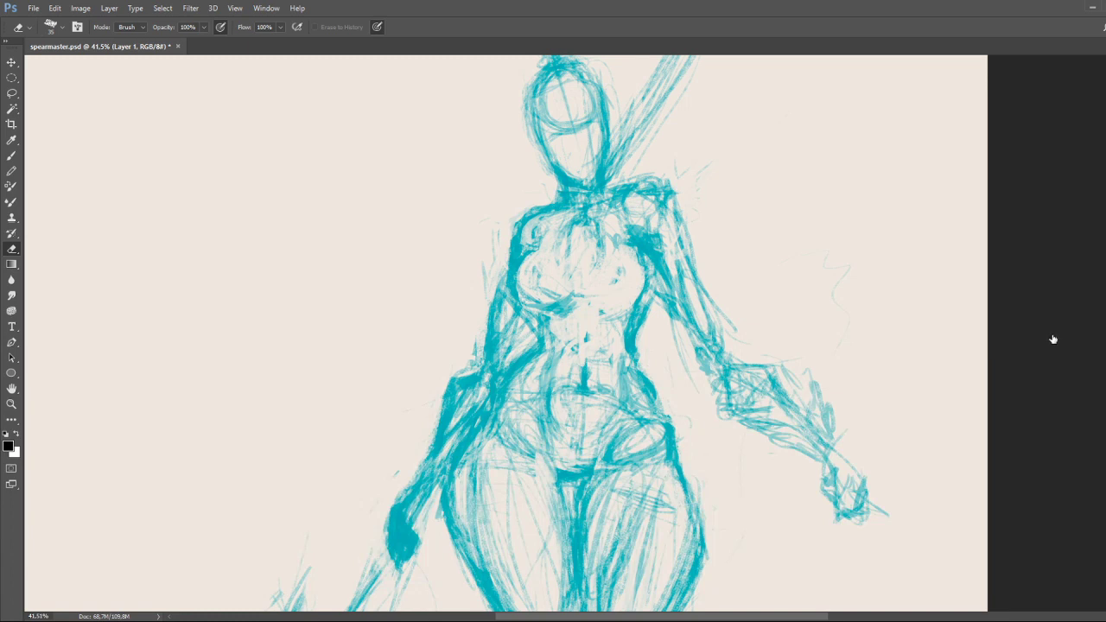
key("z")
left_click_drag(714, 349, 667, 354)
left_click_drag(708, 402, 690, 345)
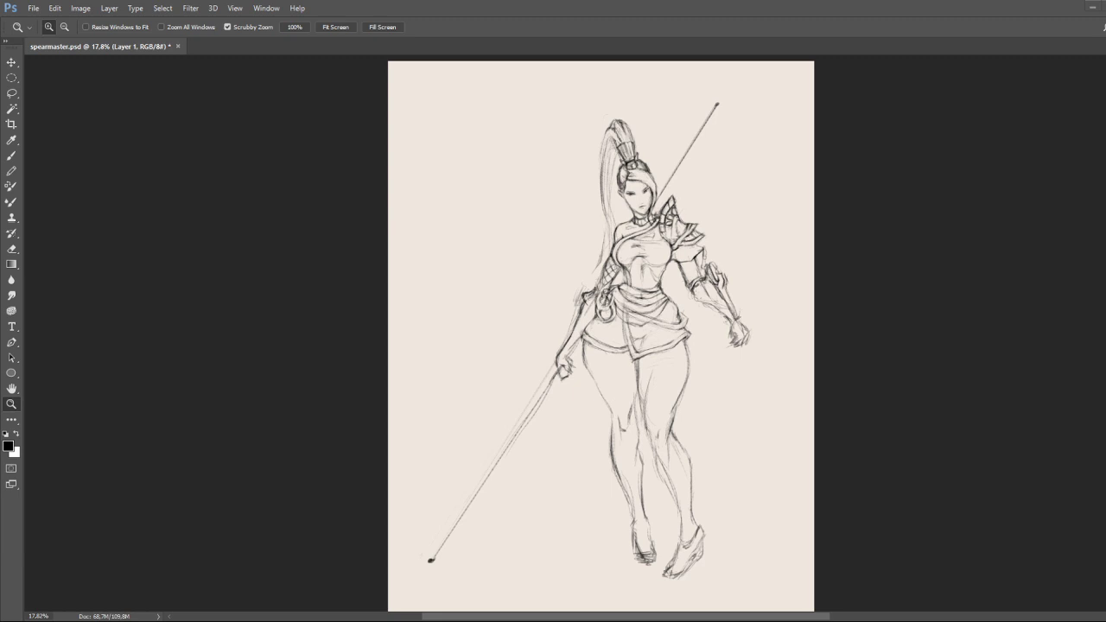
scroll(664, 303, "up", 1)
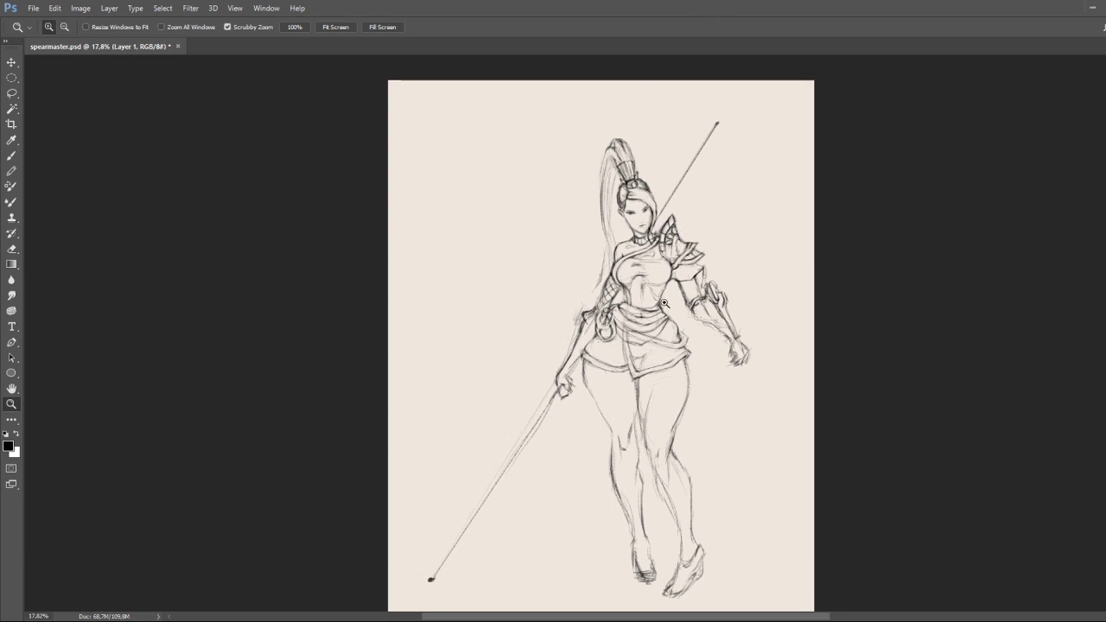
scroll(664, 303, "down", 1)
left_click(657, 306)
left_click(649, 317)
left_click(638, 308)
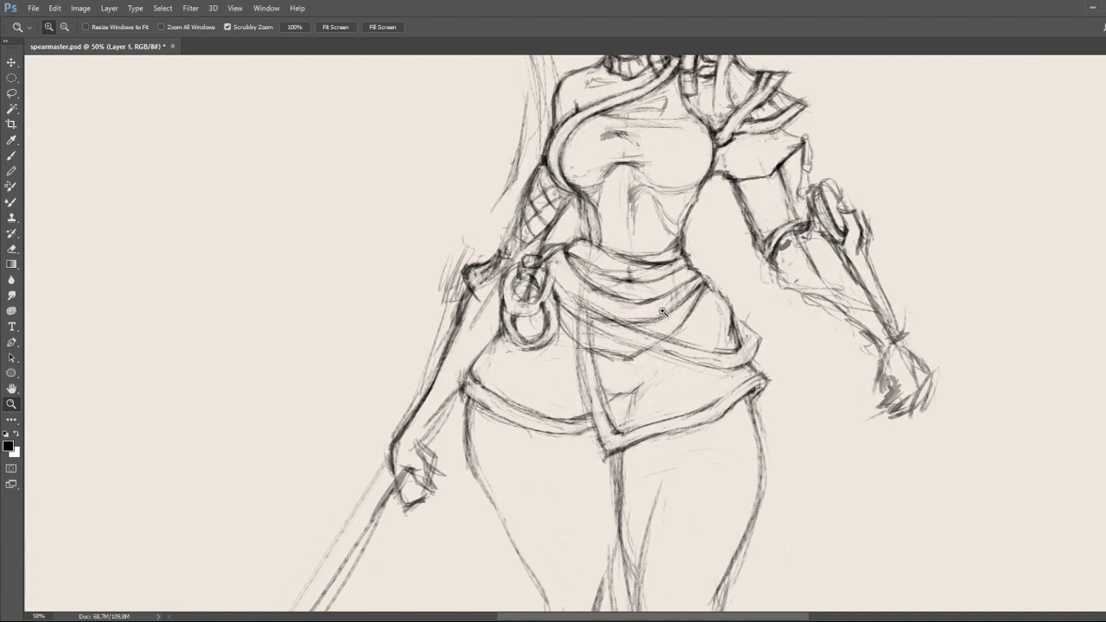
left_click_drag(662, 311, 662, 311)
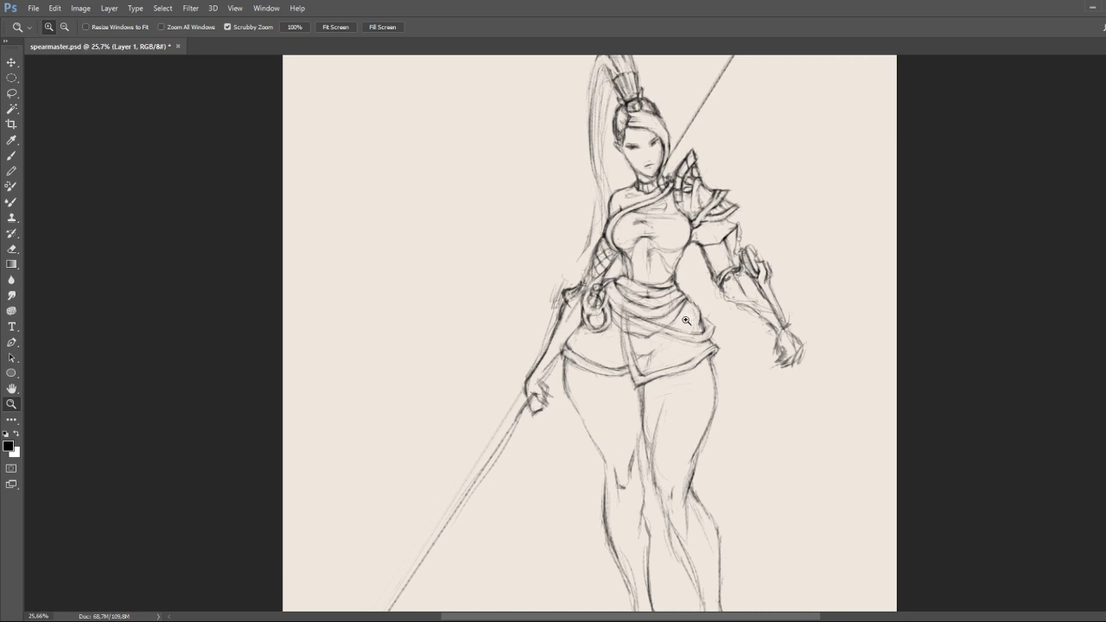
left_click_drag(688, 320, 666, 323)
Sketch a narrow, angular elbow guard behind the spear arm's elbow on Layer 2.
key("b")
key("ctrl+shift+alt+n")
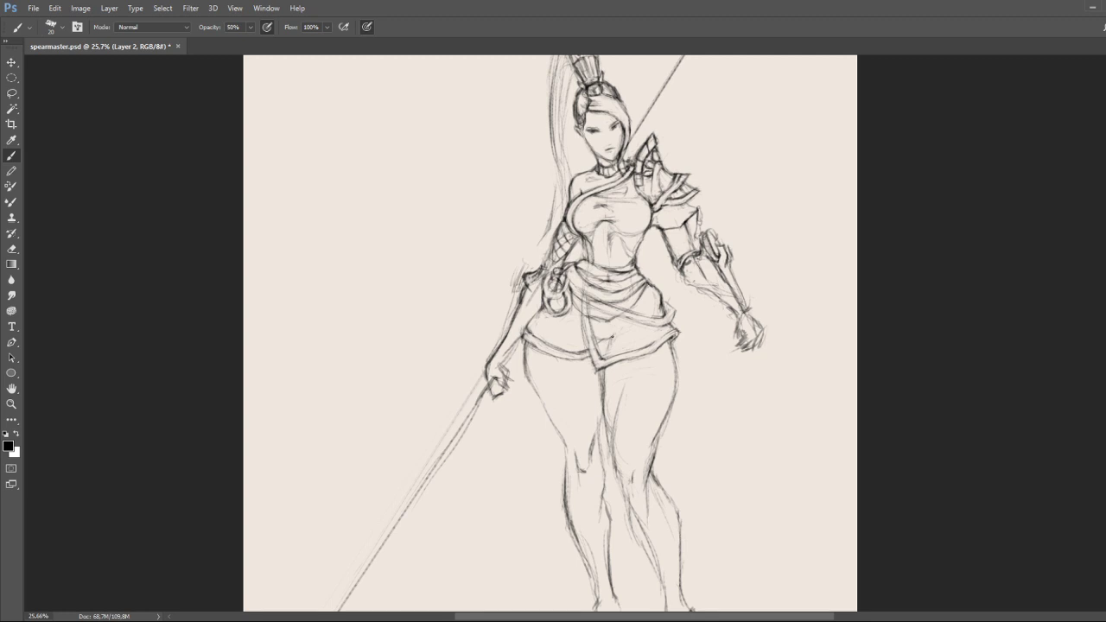
mouse_move(610, 358)
left_mouse_down()
mouse_move(608, 340)
mouse_move(575, 358)
mouse_move(591, 351)
mouse_move(594, 367)
left_mouse_up()
mouse_move(582, 318)
left_mouse_down()
mouse_move(587, 347)
mouse_move(593, 340)
left_mouse_up()
key("e")
key("b")
mouse_move(519, 266)
left_mouse_down()
mouse_move(513, 289)
mouse_move(523, 261)
left_mouse_up()
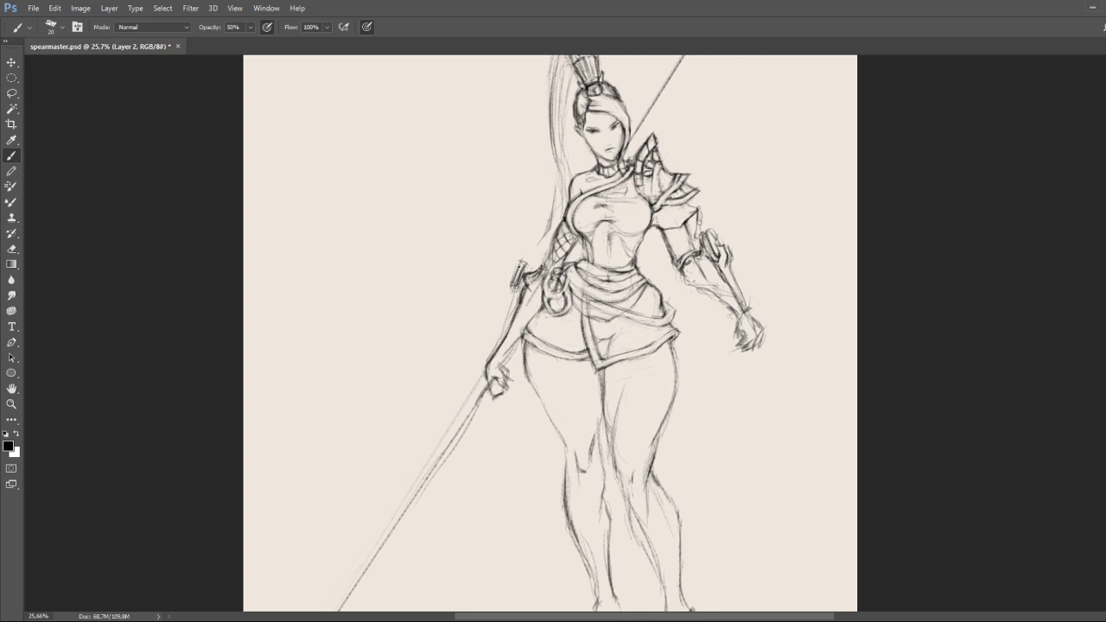
mouse_move(520, 261)
left_mouse_down()
mouse_move(507, 299)
mouse_move(505, 290)
left_mouse_up()
Rework the spear arm's elbow guard into a rounded, curved plate and lighten its inside.
left_click_drag(566, 354, 590, 300)
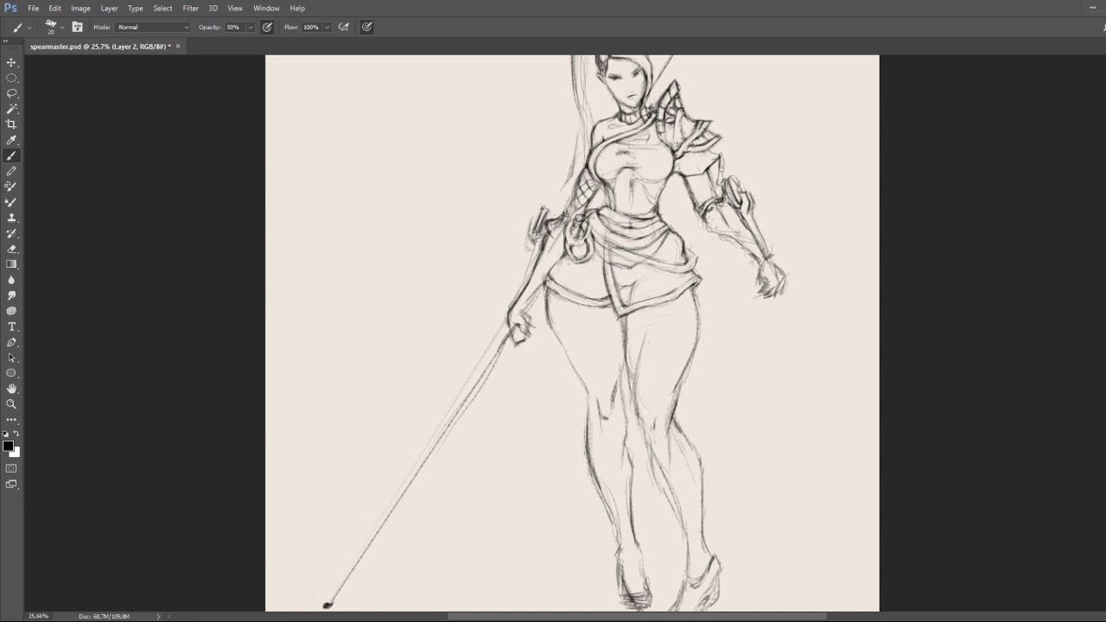
mouse_move(538, 209)
left_mouse_down()
mouse_move(539, 228)
mouse_move(550, 219)
mouse_move(531, 232)
mouse_move(552, 214)
mouse_move(540, 216)
mouse_move(536, 241)
left_mouse_up()
key("e")
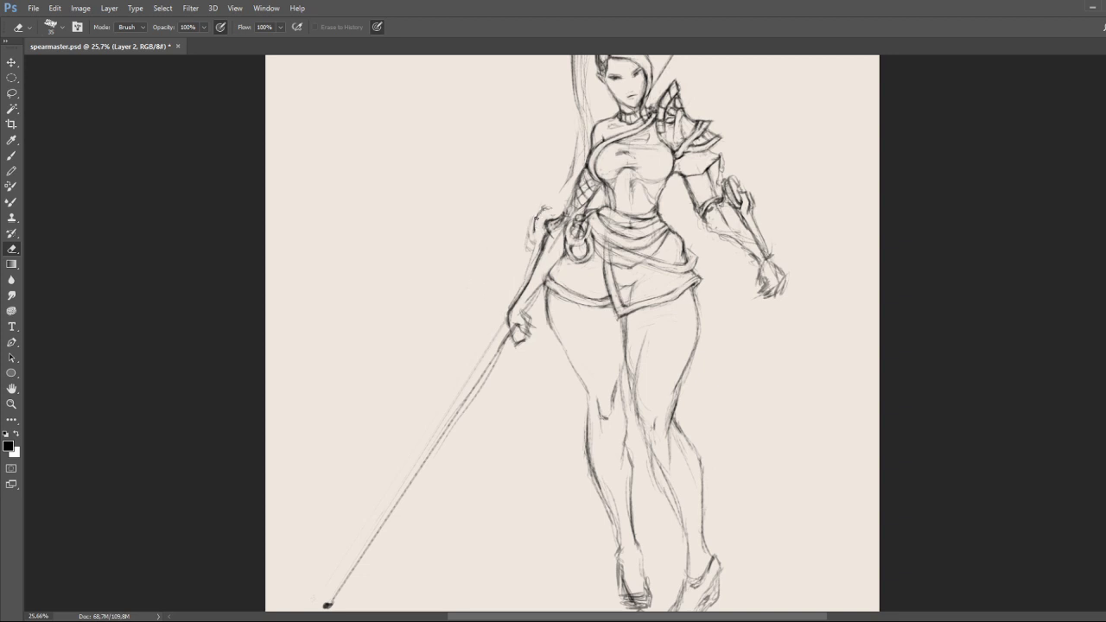
key("b")
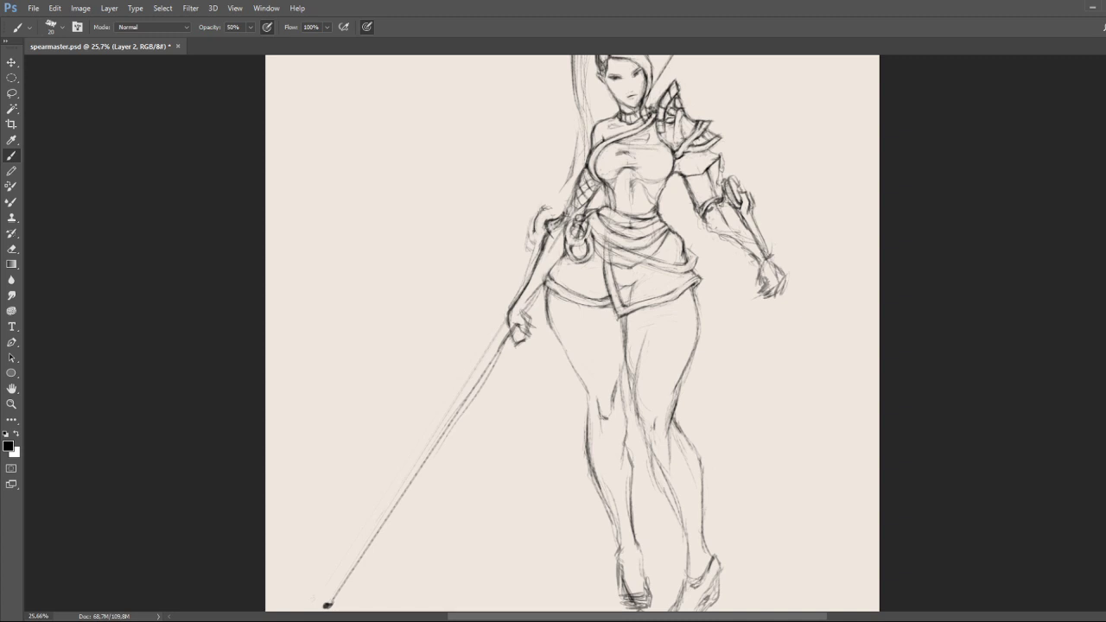
mouse_move(545, 206)
left_mouse_down()
mouse_move(552, 217)
mouse_move(536, 222)
mouse_move(542, 205)
mouse_move(530, 228)
mouse_move(537, 235)
left_mouse_up()
key("e")
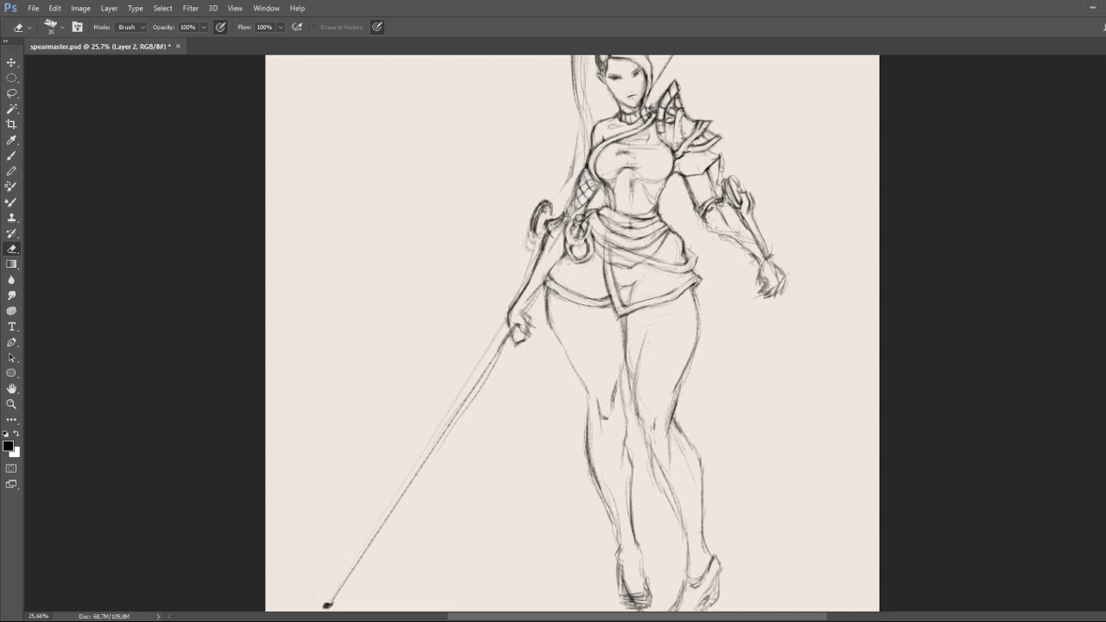
left_click_drag(537, 210, 537, 226)
key("b")
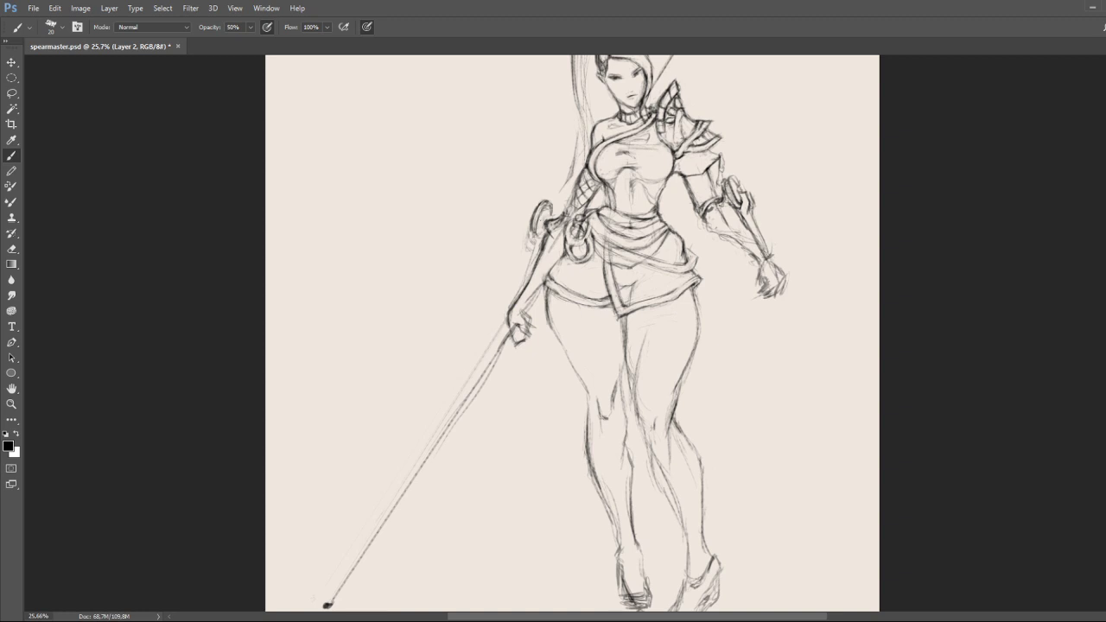
Draw a forearm guard along the spear arm from elbow to wrist, with a dark block on its outer side.
mouse_move(539, 221)
left_mouse_down()
mouse_move(533, 268)
mouse_move(546, 244)
mouse_move(534, 266)
mouse_move(548, 256)
mouse_move(507, 299)
mouse_move(530, 233)
mouse_move(514, 304)
left_mouse_up()
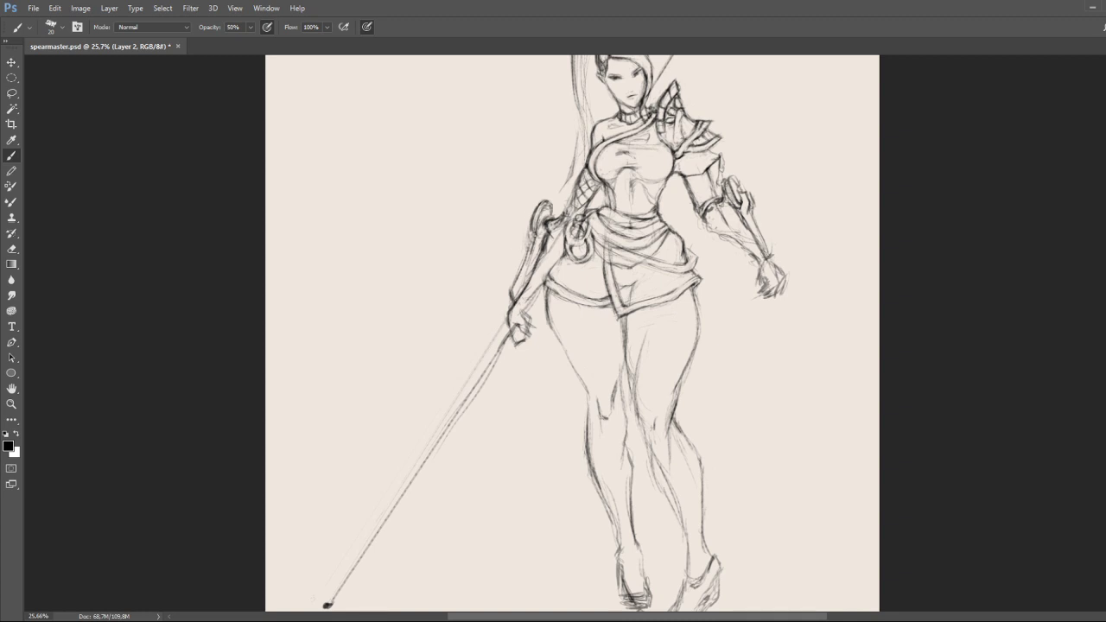
mouse_move(528, 277)
left_mouse_down()
mouse_move(510, 290)
mouse_move(517, 283)
left_mouse_up()
mouse_move(531, 240)
left_mouse_down()
mouse_move(520, 275)
mouse_move(525, 261)
left_mouse_up()
mouse_move(540, 241)
left_mouse_down()
mouse_move(529, 214)
mouse_move(521, 246)
left_mouse_up()
left_click_drag(525, 242, 523, 257)
mouse_move(527, 233)
left_mouse_down()
mouse_move(523, 212)
mouse_move(535, 235)
mouse_move(545, 218)
left_mouse_up()
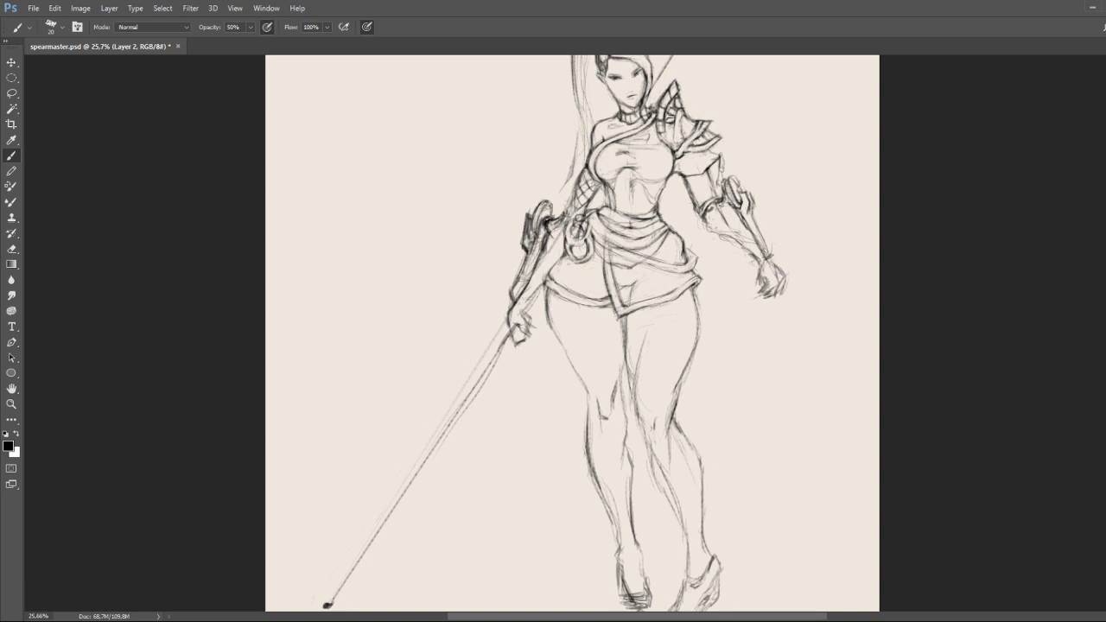
Erase the dark overlap at the spear arm's elbow and firm up the armoured arm's forearm guard outline.
key("e")
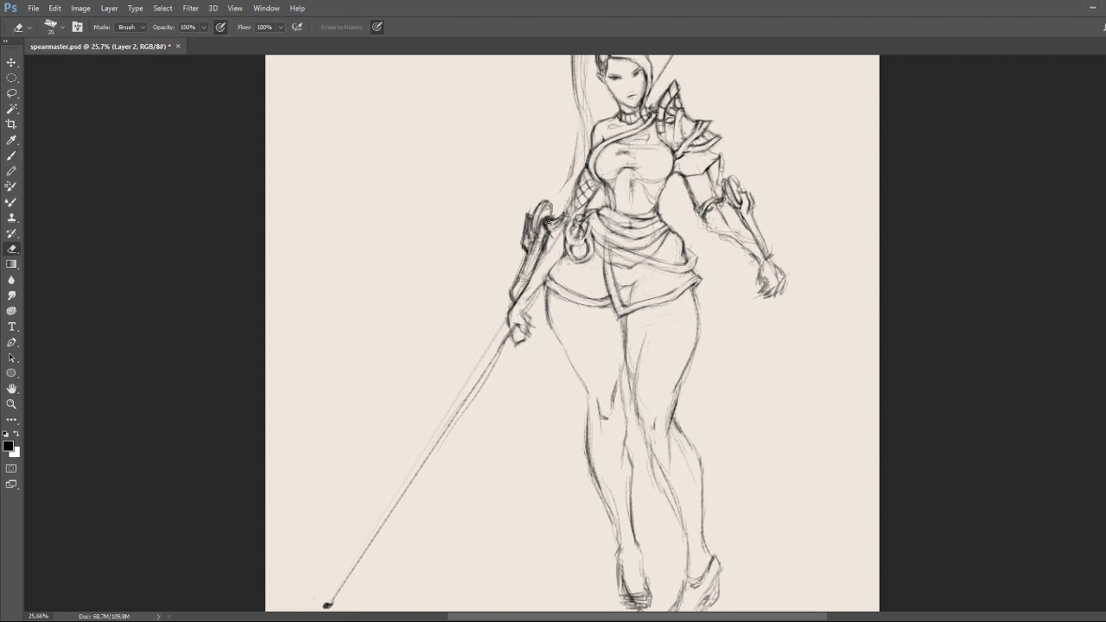
left_click_drag(548, 223, 544, 250)
key("b")
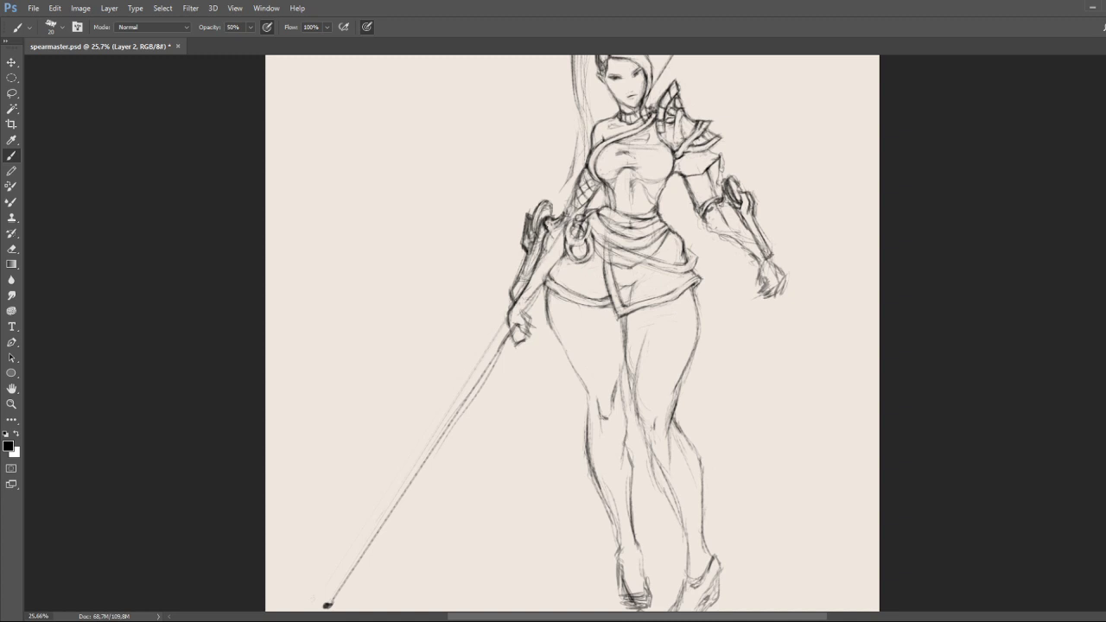
key("e")
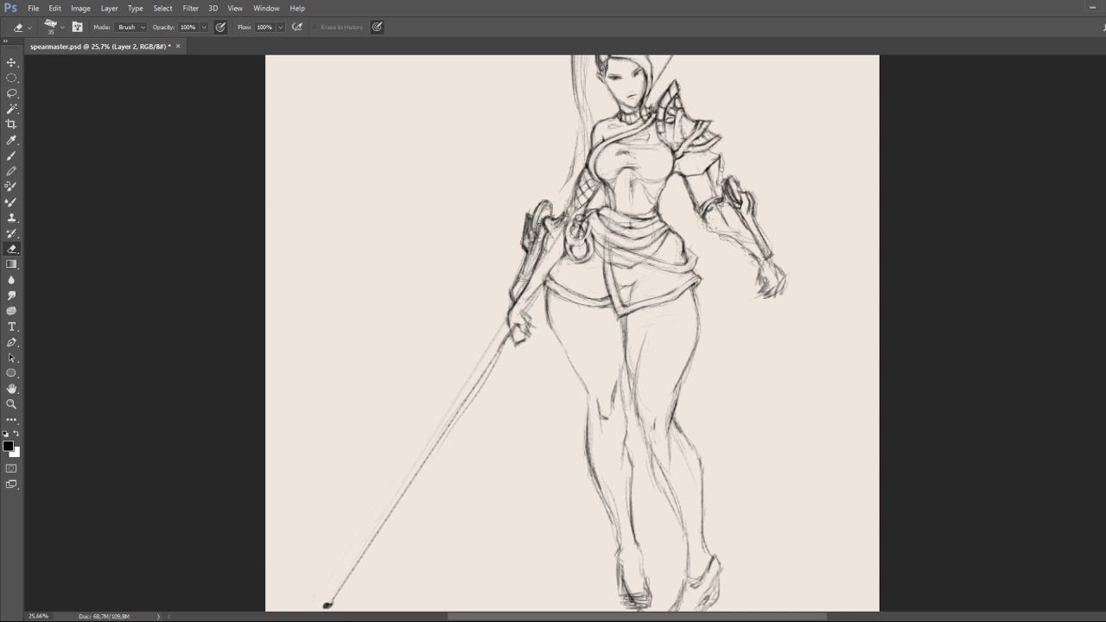
key("b")
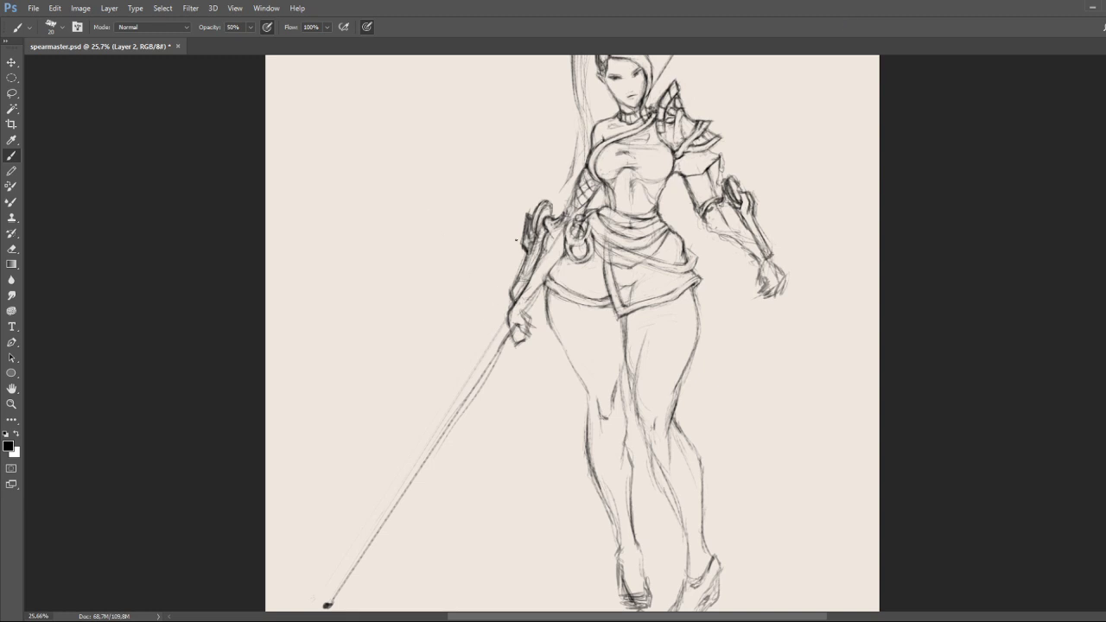
Darken the outer edge of the spear arm's forearm guard and touch up the inner thigh, spear hand and armoured forearm.
mouse_move(523, 262)
left_mouse_down()
mouse_move(513, 292)
mouse_move(513, 284)
left_mouse_up()
mouse_move(524, 263)
left_mouse_down()
mouse_move(510, 295)
mouse_move(518, 281)
left_mouse_up()
left_click_drag(623, 321, 629, 375)
left_click_drag(521, 313, 538, 286)
left_click_drag(520, 329, 530, 337)
mouse_move(725, 229)
left_mouse_down()
mouse_move(745, 243)
mouse_move(708, 235)
mouse_move(749, 245)
left_mouse_up()
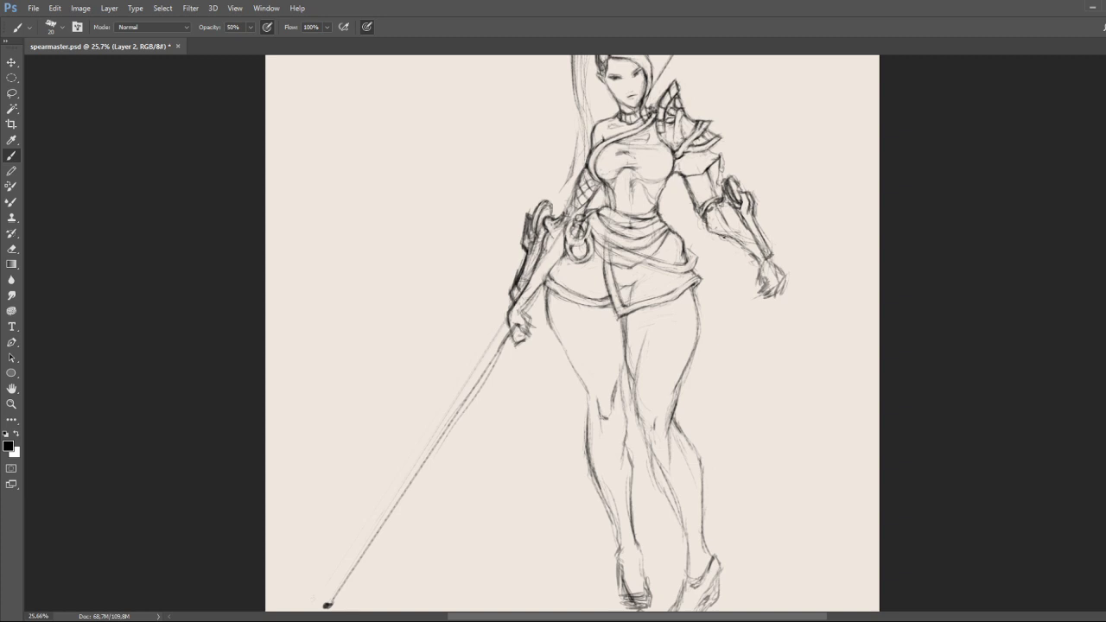
Erase the stray lines inside the spear arm's forearm to open up the guard's surface.
left_click_drag(570, 328, 546, 362)
key("z")
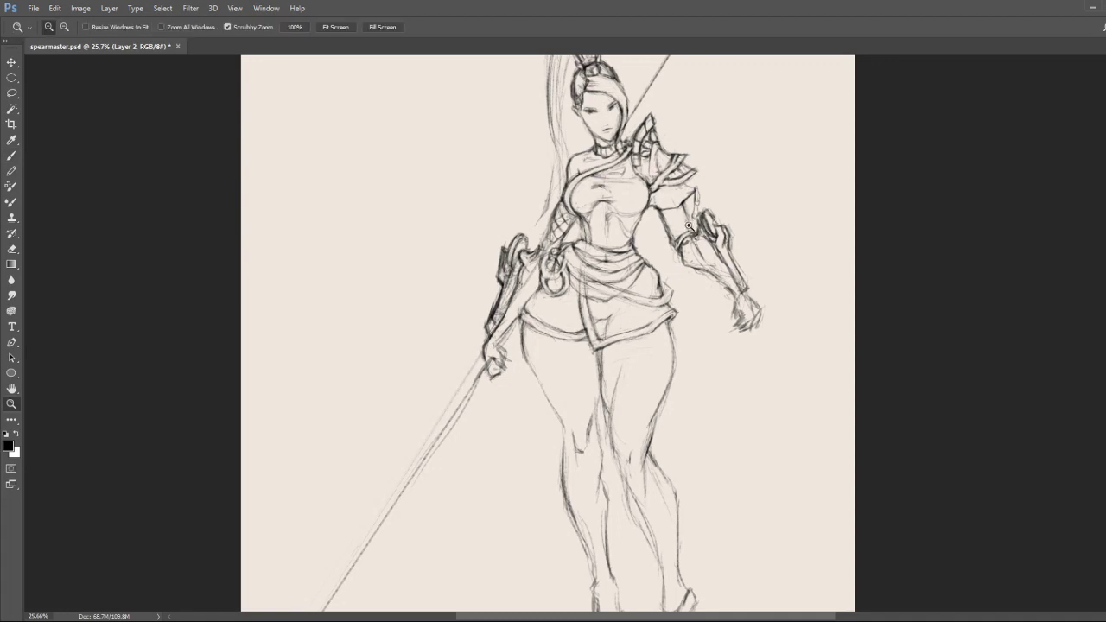
mouse_move(685, 226)
left_mouse_down()
mouse_move(654, 257)
mouse_move(727, 237)
mouse_move(635, 275)
left_mouse_up()
left_click(650, 269)
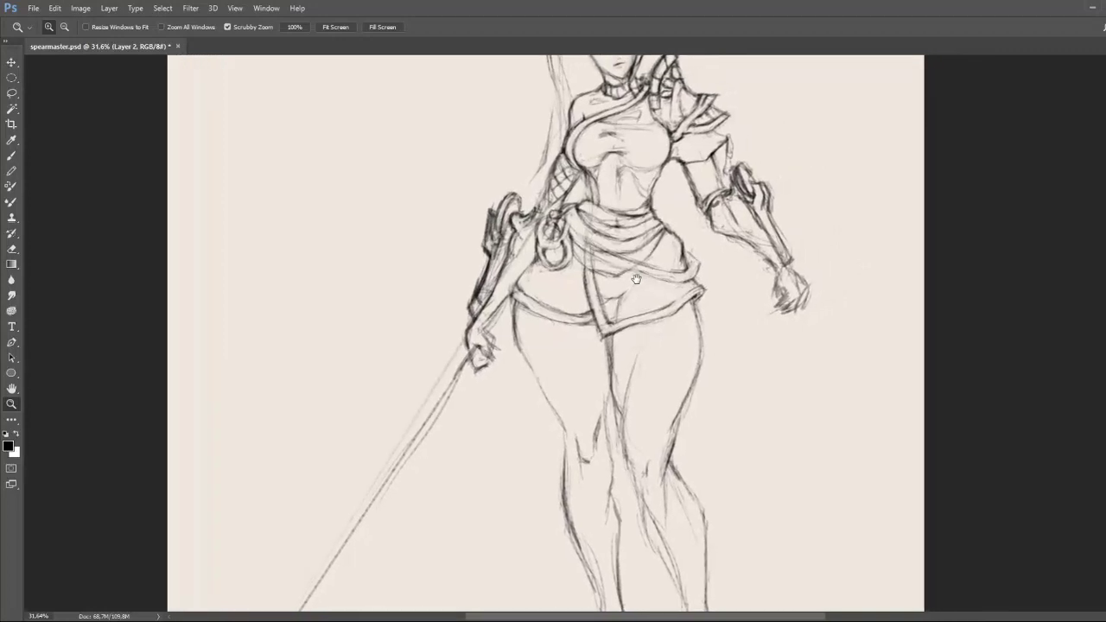
key("b")
key("e")
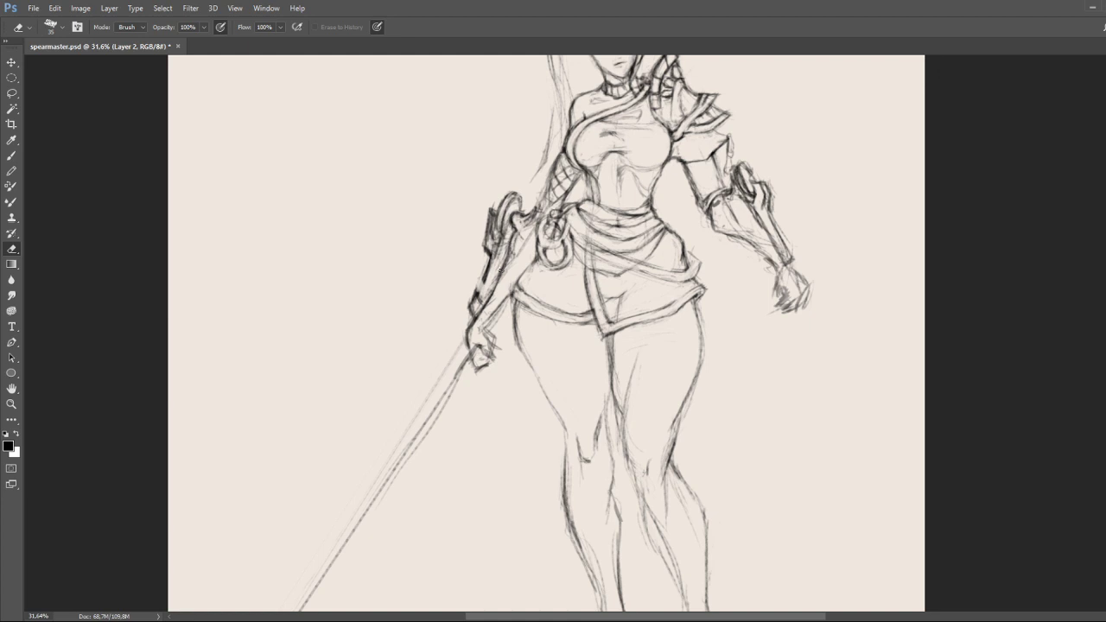
mouse_move(516, 262)
left_mouse_down()
mouse_move(492, 289)
mouse_move(512, 261)
left_mouse_up()
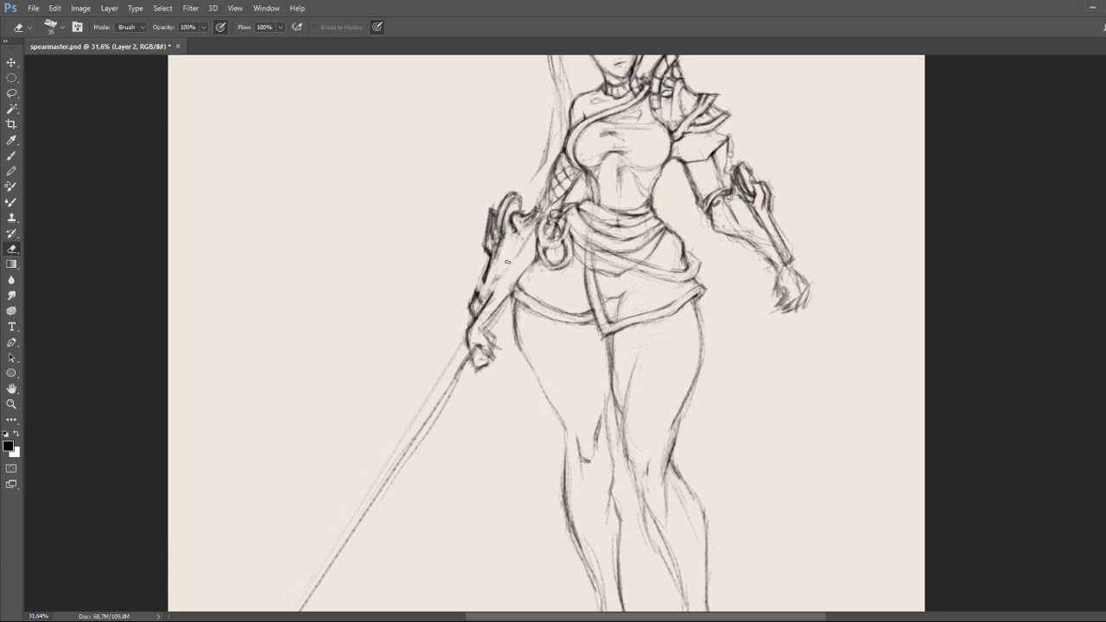
key("b")
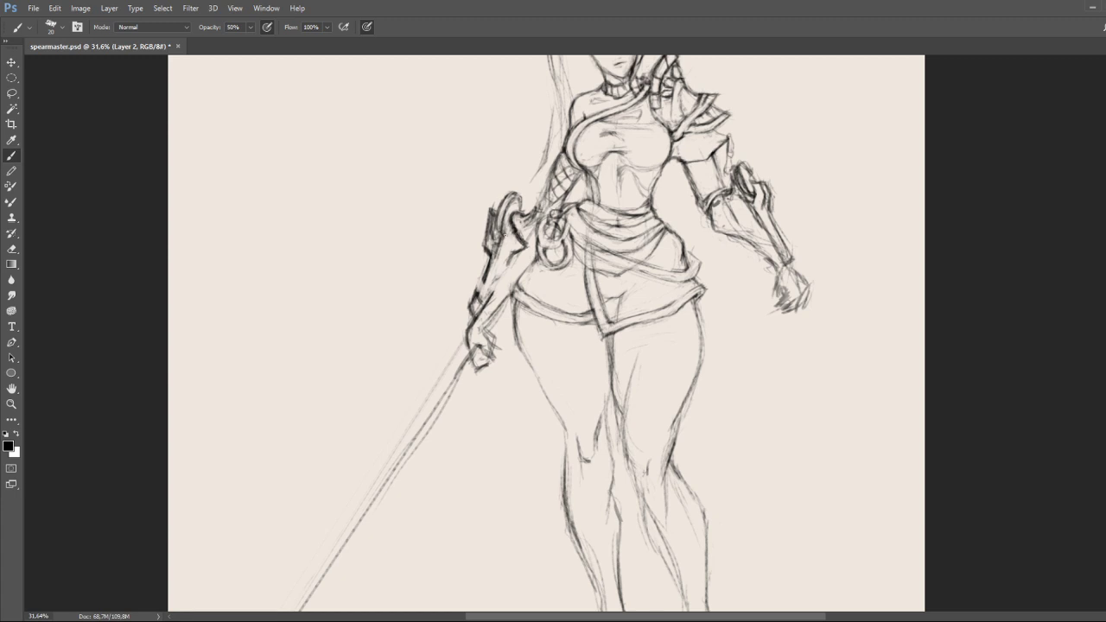
Draw the pointed inner edge of the spear arm's forearm guard and refine the lines at its elbow.
mouse_move(504, 223)
left_mouse_down()
mouse_move(490, 283)
mouse_move(509, 254)
mouse_move(489, 299)
left_mouse_up()
key("e")
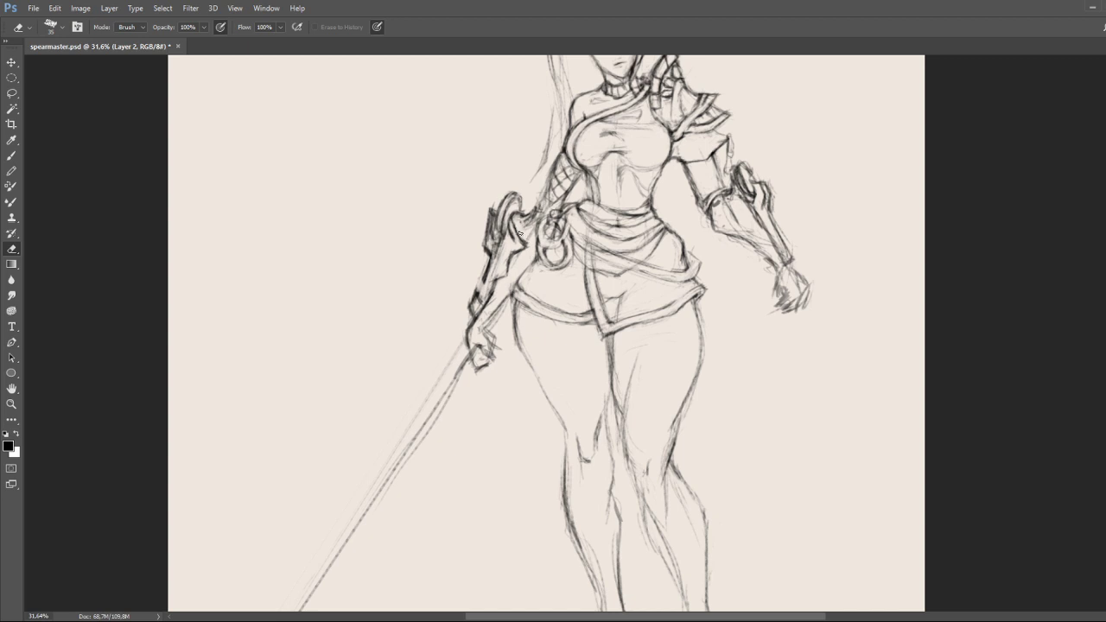
key("b")
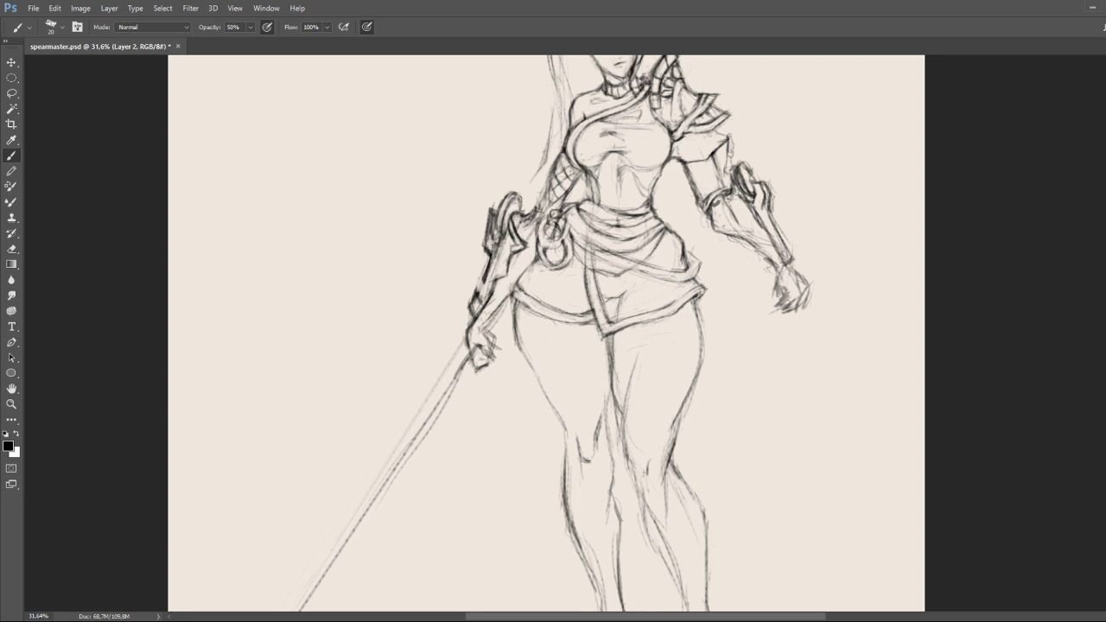
left_click_drag(531, 223, 541, 206)
Refine the lower part of the spear arm's forearm guard near the wrist.
mouse_move(699, 222)
left_mouse_down()
mouse_move(684, 240)
mouse_move(640, 244)
left_mouse_up()
key("z")
key("b")
left_click_drag(673, 207, 656, 221)
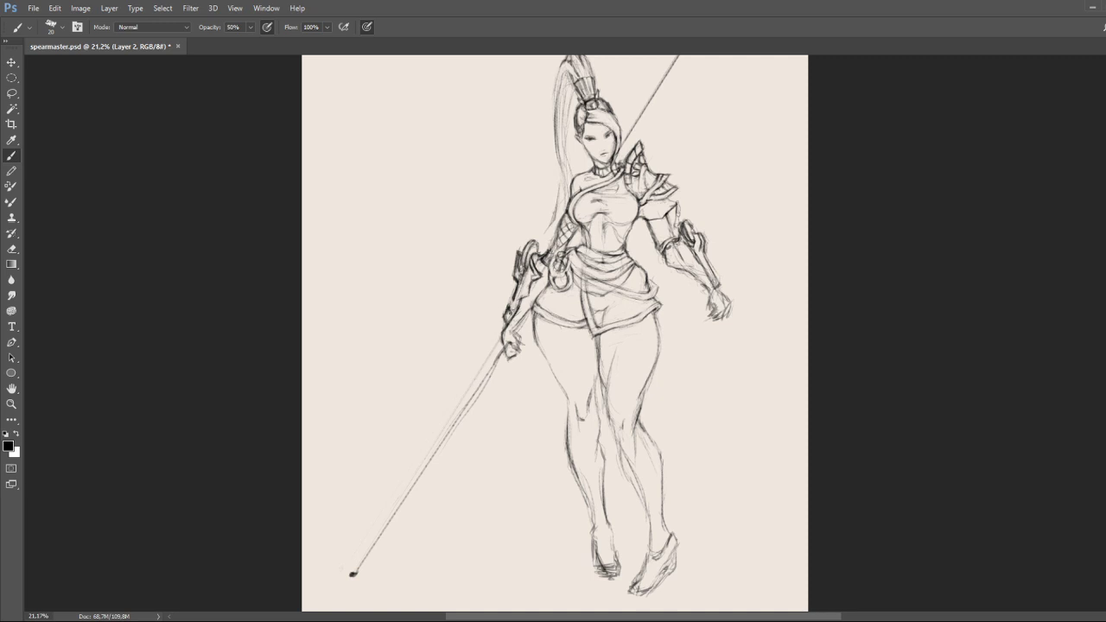
key("e")
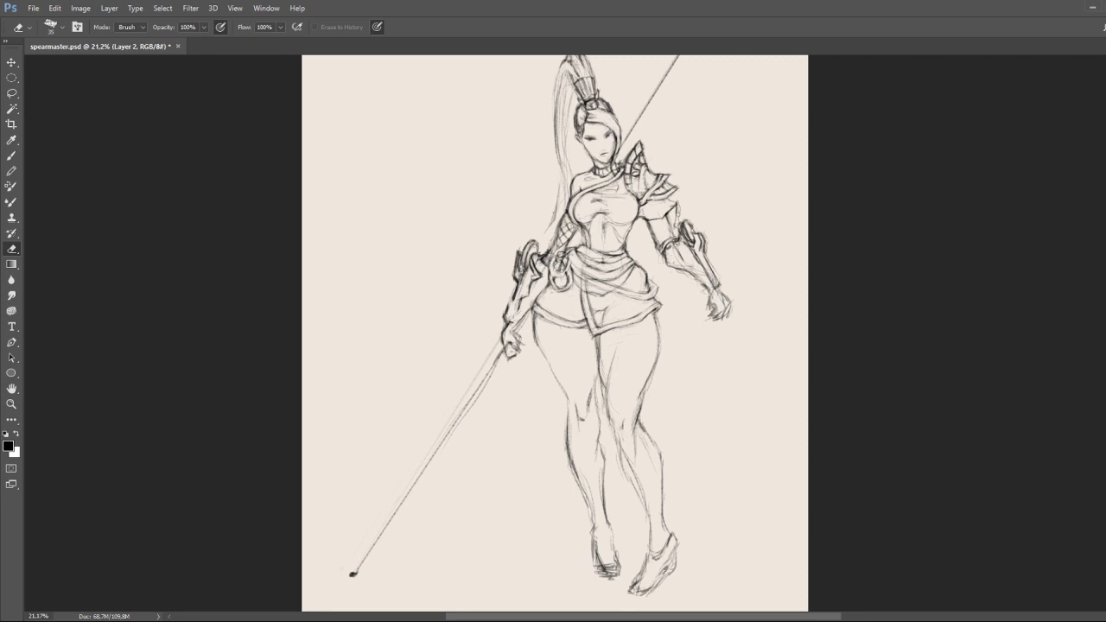
key("b")
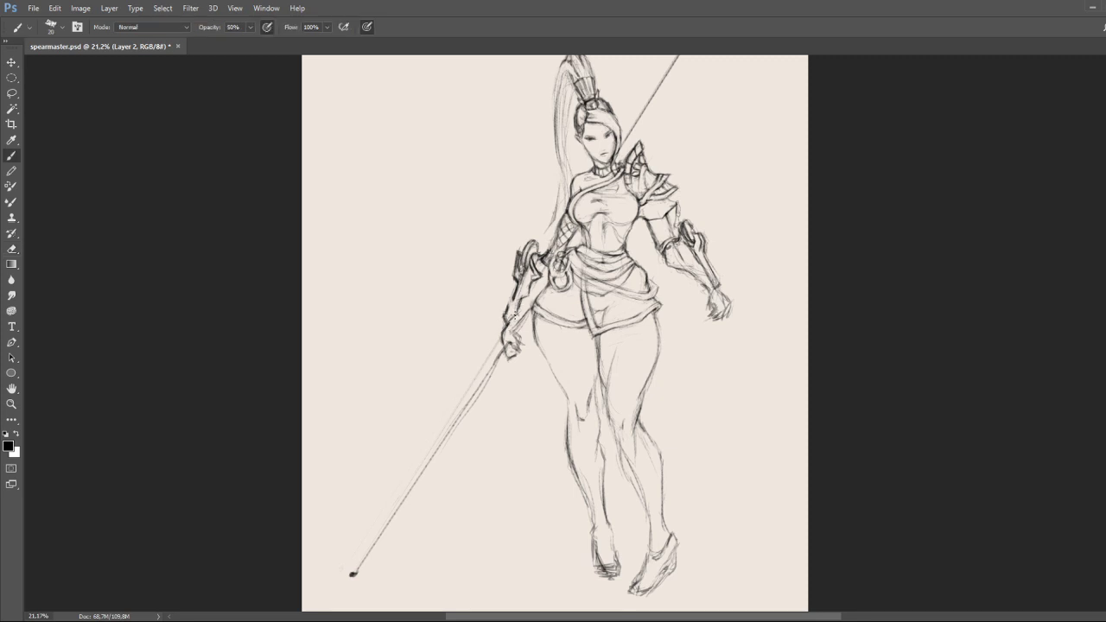
left_click_drag(510, 298, 510, 304)
Touch up the elbow band on the armoured arm and erase the excess lines around it.
left_click_drag(672, 249, 679, 246)
key("e")
left_click_drag(681, 256, 679, 238)
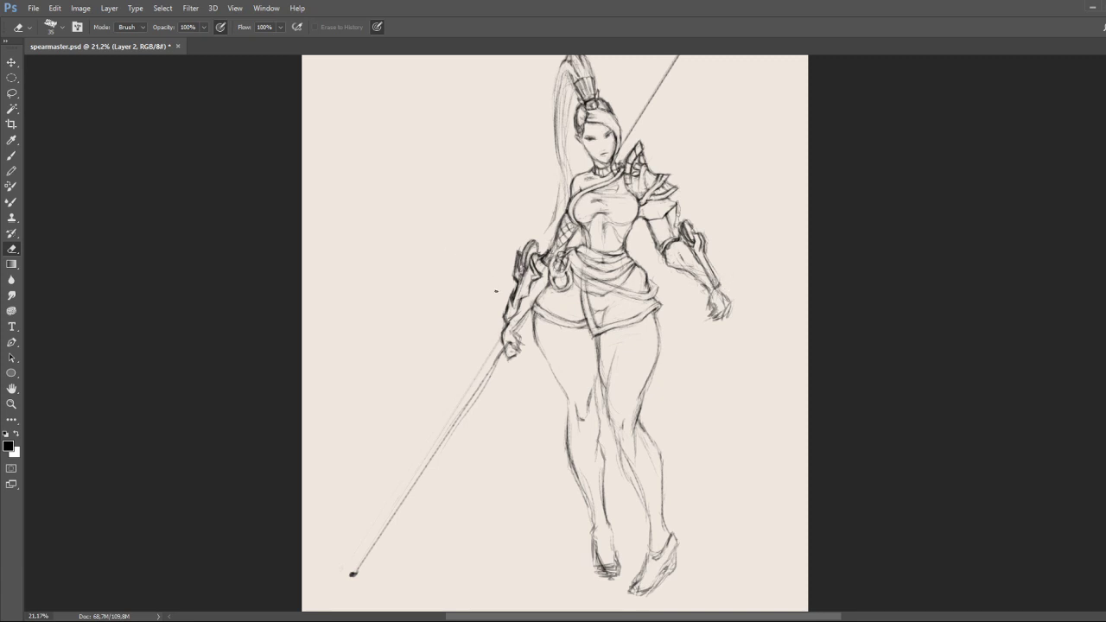
Touch up the inner lines of the spear arm's forearm guard and define the lower edge of the other arm's guard.
mouse_move(507, 295)
left_mouse_down()
mouse_move(516, 298)
mouse_move(520, 278)
mouse_move(518, 299)
mouse_move(515, 291)
left_mouse_up()
key("b")
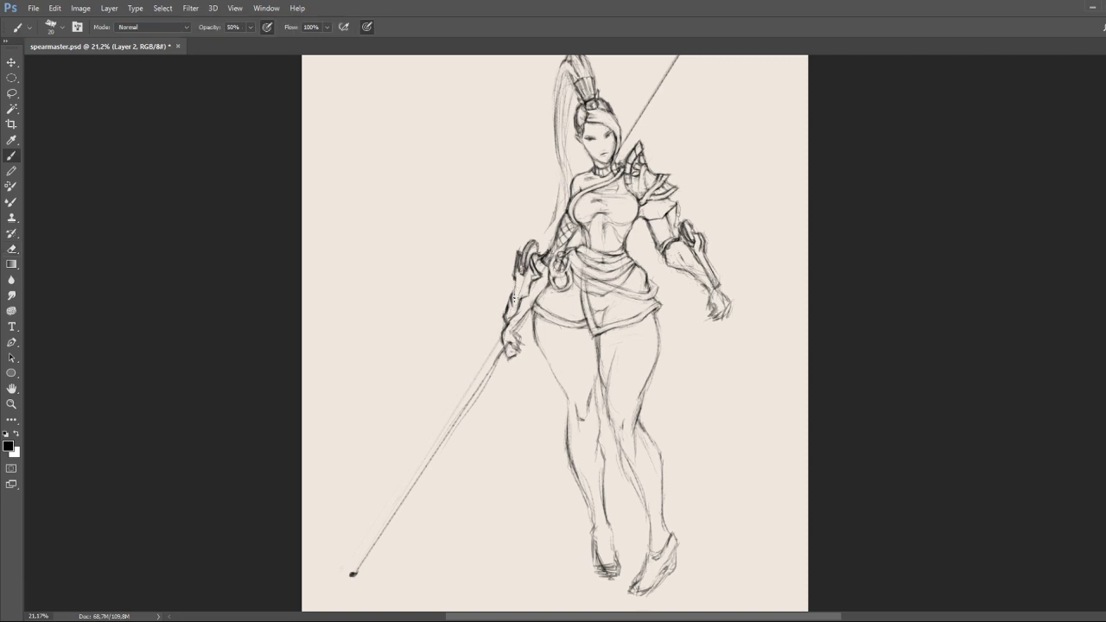
left_click_drag(516, 283, 510, 299)
mouse_move(680, 264)
left_mouse_down()
mouse_move(695, 270)
mouse_move(671, 252)
mouse_move(695, 280)
mouse_move(721, 285)
left_mouse_up()
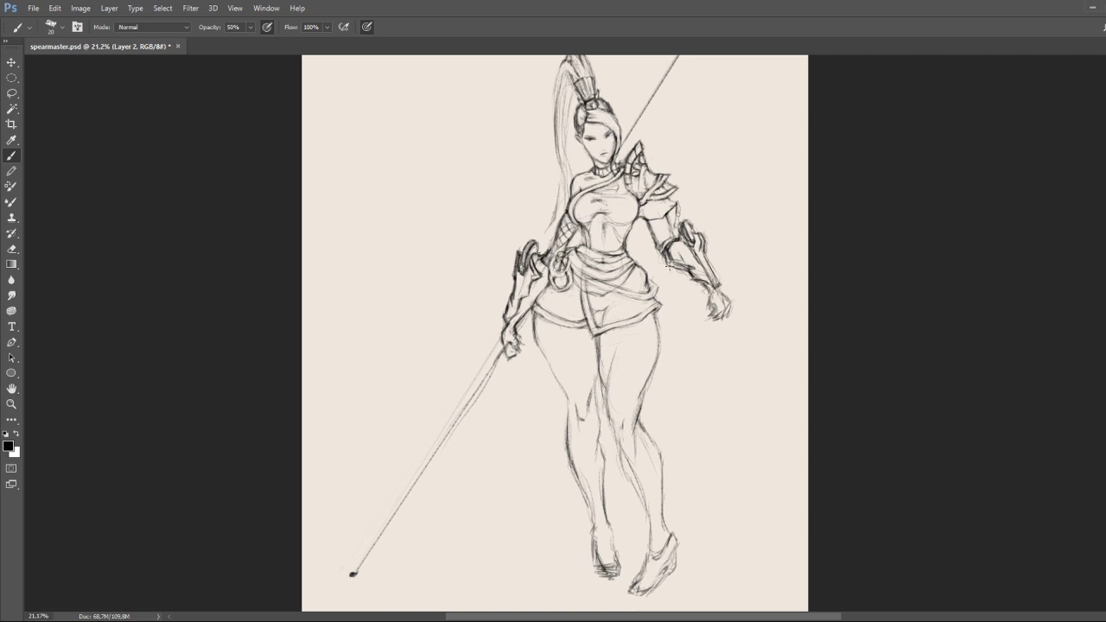
mouse_move(666, 267)
left_mouse_down()
mouse_move(675, 248)
mouse_move(714, 311)
left_mouse_up()
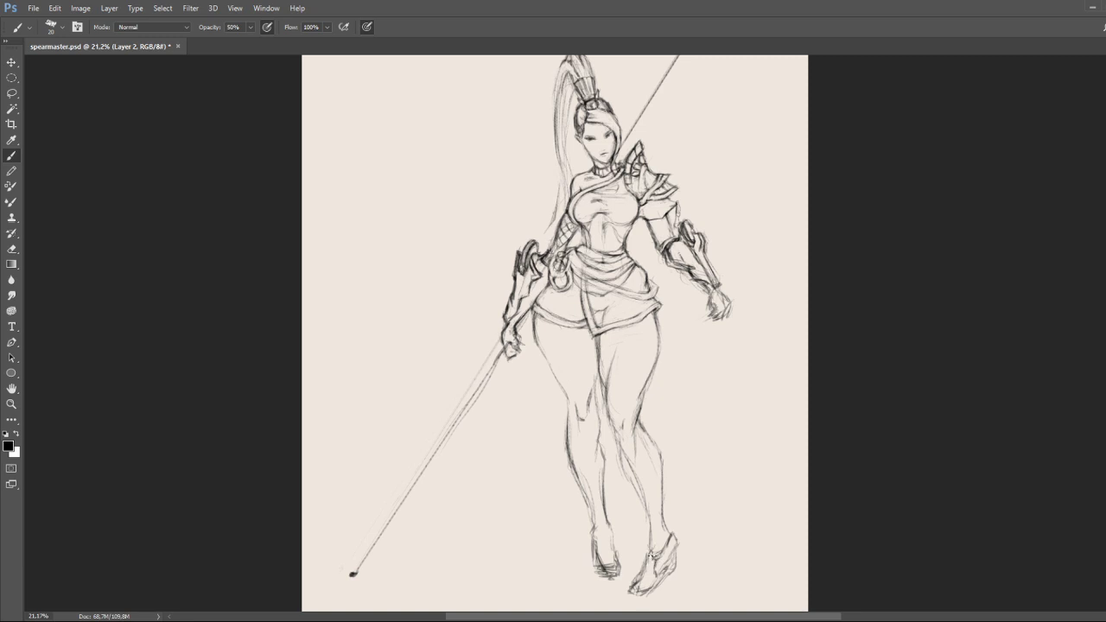
Redraw the ankle and the heeled shoe on the warrior's left foot with darker, cleaner outlines.
mouse_move(653, 550)
left_mouse_down()
mouse_move(659, 581)
mouse_move(640, 597)
mouse_move(664, 581)
mouse_move(659, 565)
left_mouse_up()
mouse_move(663, 562)
left_mouse_down()
mouse_move(664, 539)
mouse_move(671, 562)
mouse_move(675, 539)
mouse_move(666, 523)
mouse_move(643, 579)
left_mouse_up()
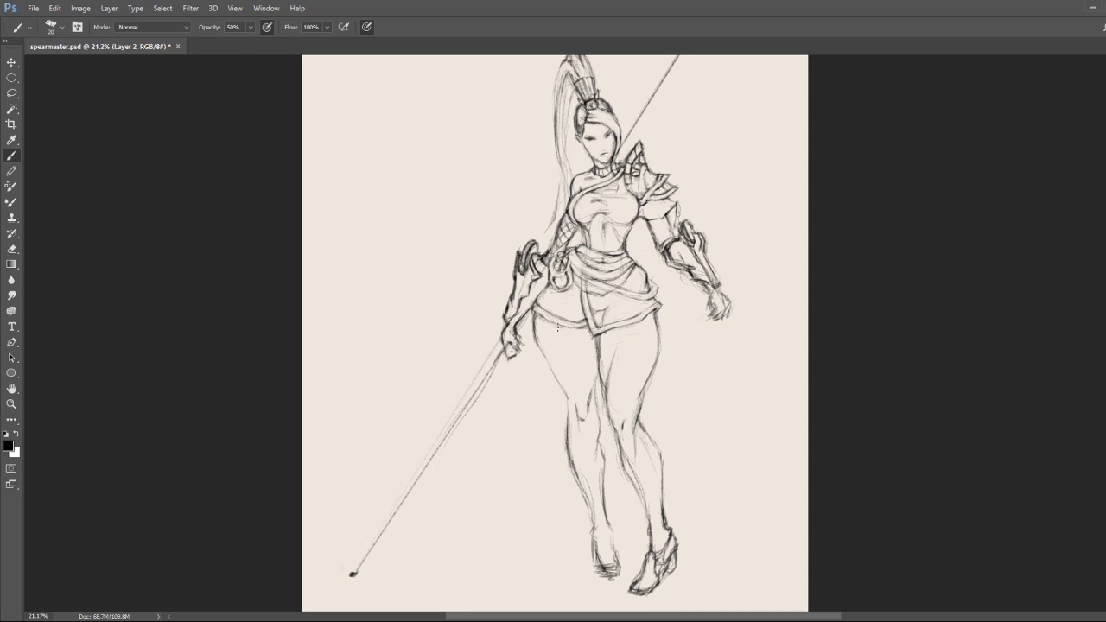
key("e")
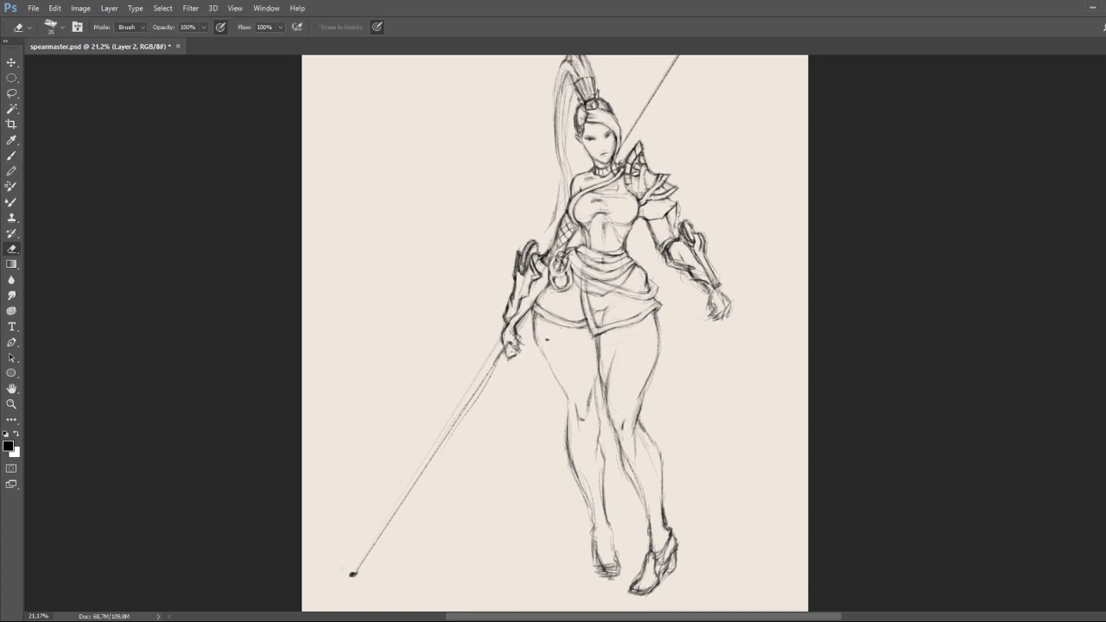
key("b")
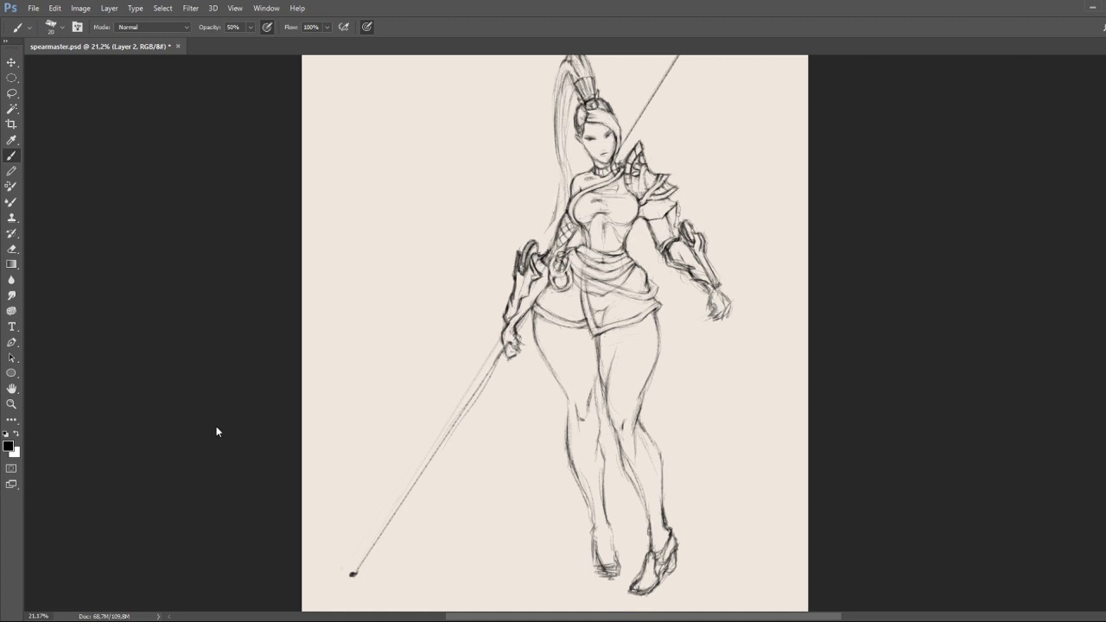
Show the rulers and place a vertical guide through the centre of the figure, from the head down to the spear-side foot.
key("ctrl+r")
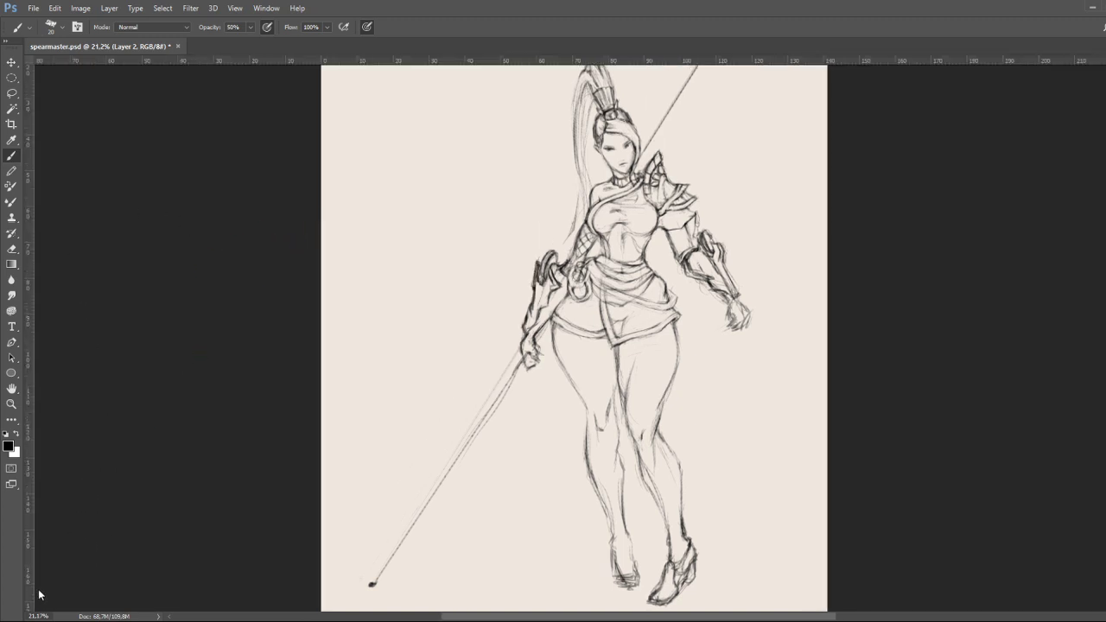
left_click_drag(31, 605, 623, 523)
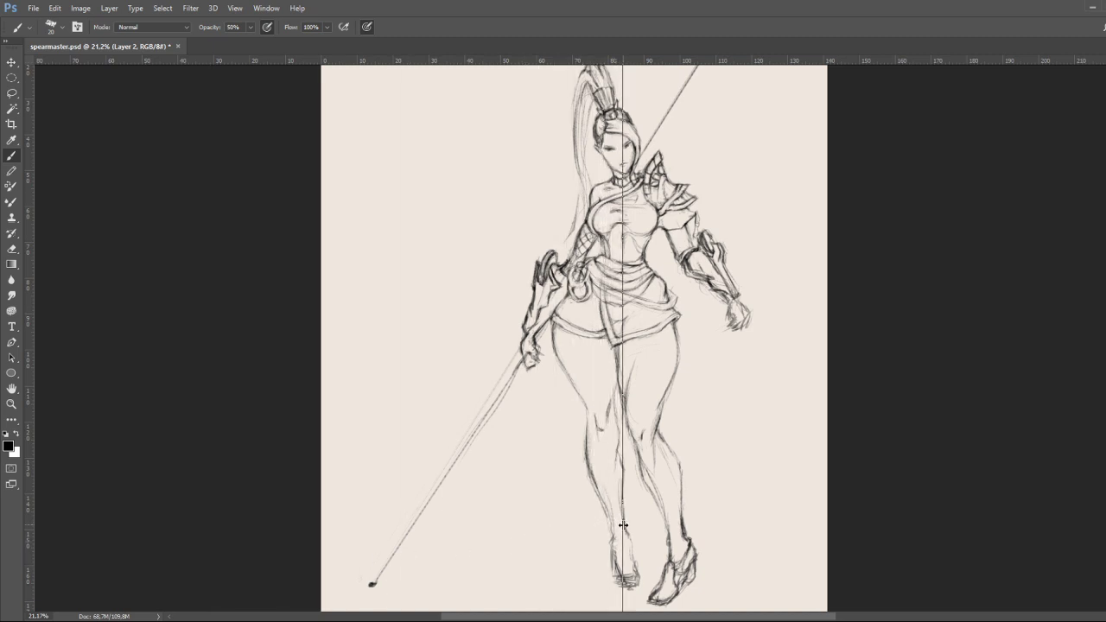
key("ctrl+semicolon")
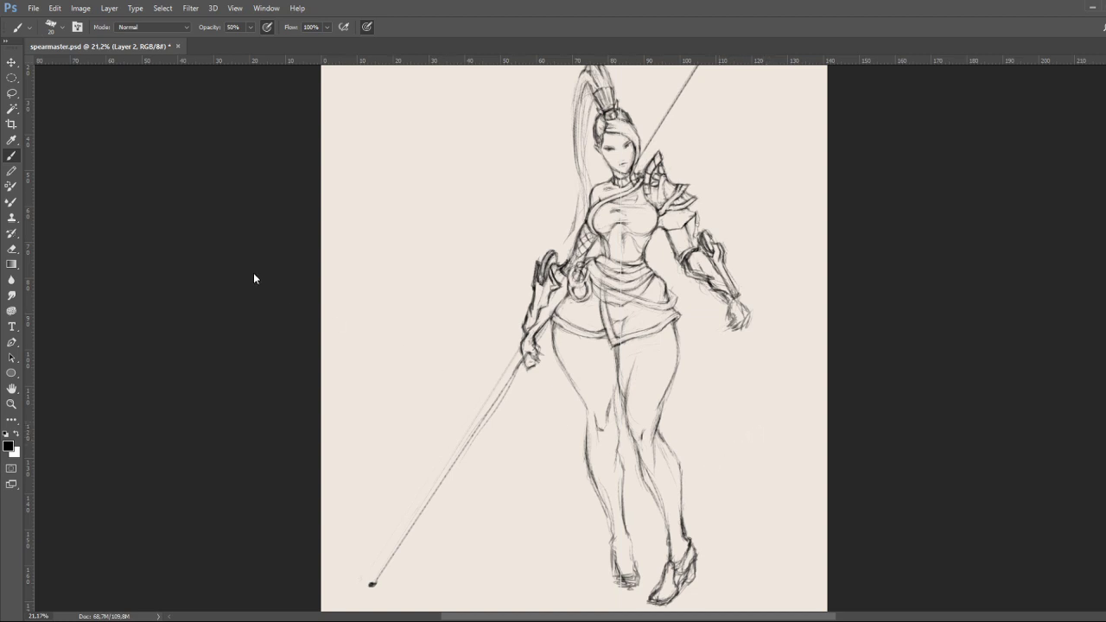
Lasso the warrior's left foot, skew and shift it slightly upward with Free Transform, and clear the selection.
key("l")
mouse_move(663, 535)
left_mouse_down()
mouse_move(637, 598)
mouse_move(664, 606)
mouse_move(695, 595)
mouse_move(711, 558)
mouse_move(689, 535)
mouse_move(636, 572)
left_mouse_up()
key("ctrl+t")
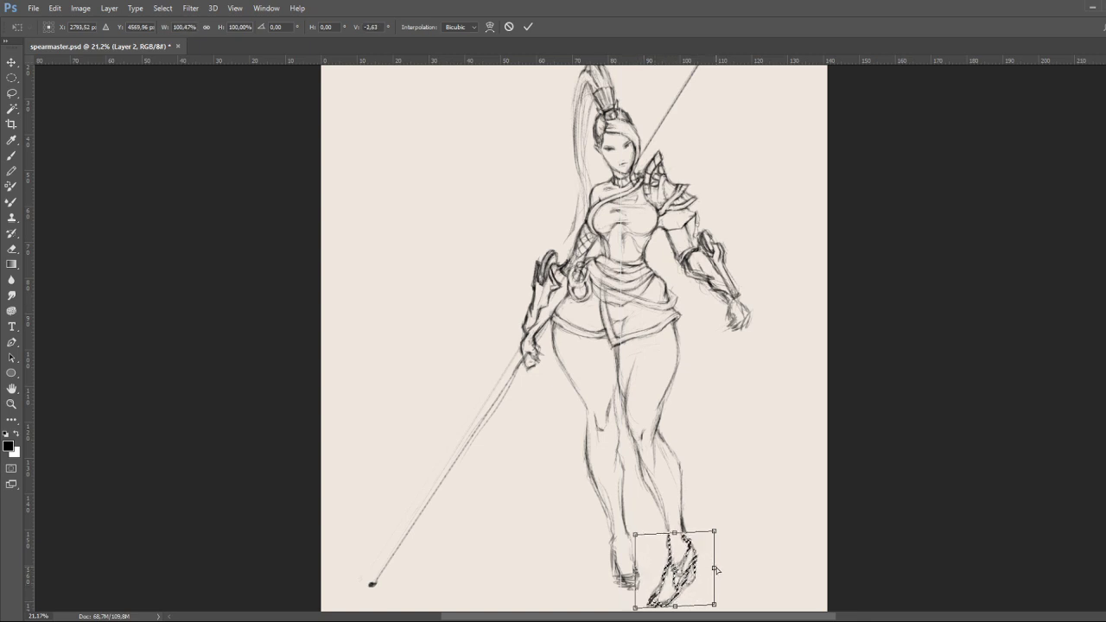
left_click_drag(714, 567, 709, 561)
left_click_drag(635, 607, 637, 599)
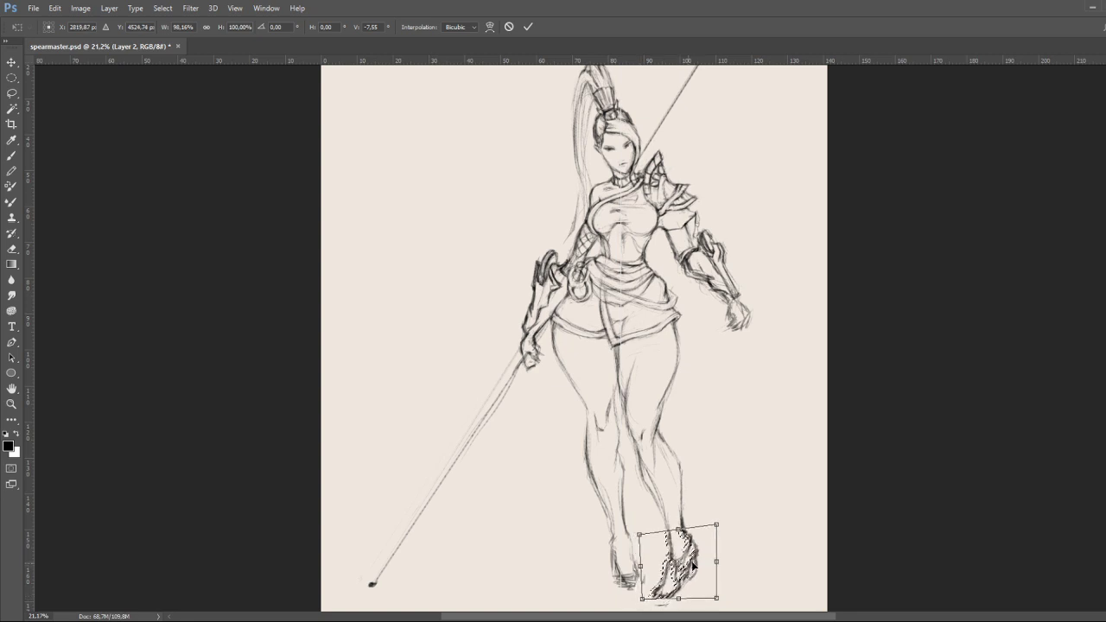
left_click_drag(695, 579, 697, 580)
key("Return")
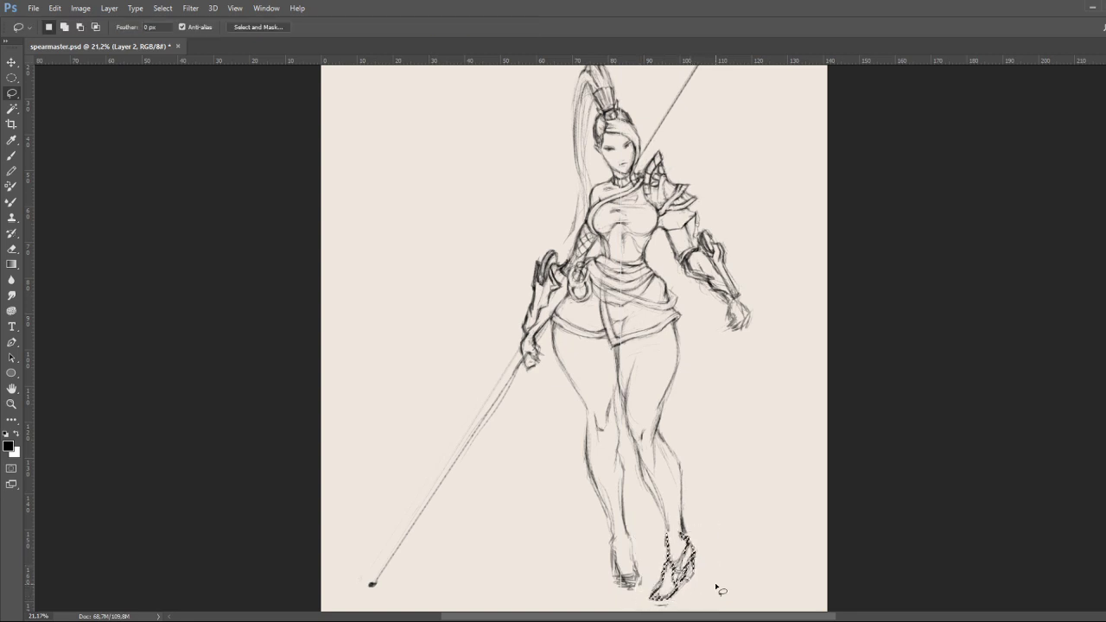
key("ctrl+d")
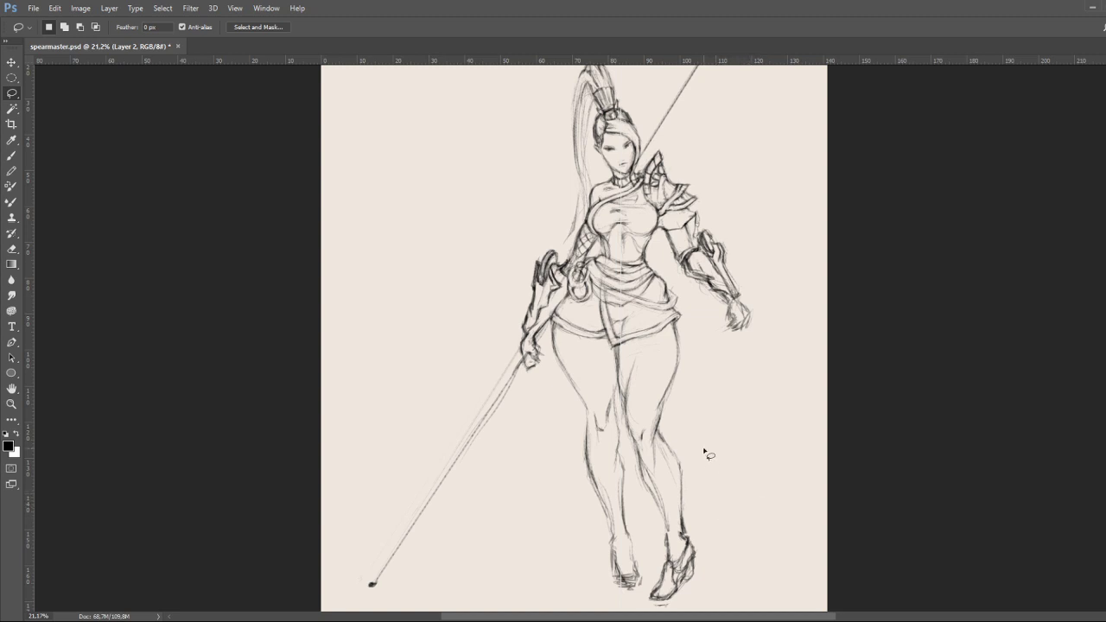
Erase the overlapping lines at the left ankle and redraw the join between the lower leg and the shoe.
key("e")
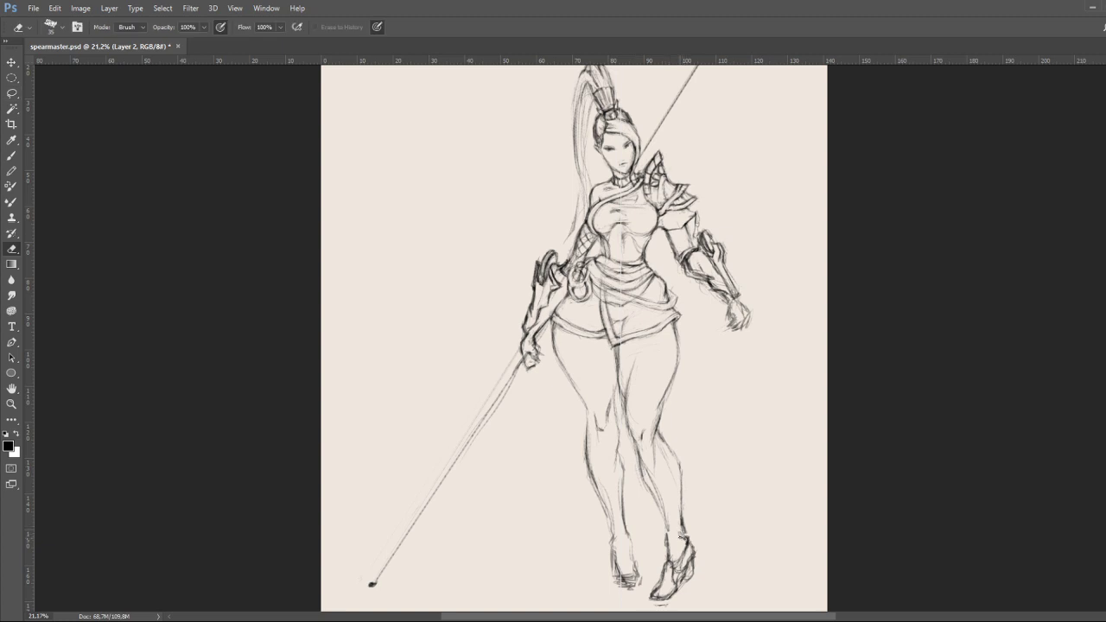
left_click_drag(668, 531, 666, 543)
key("b")
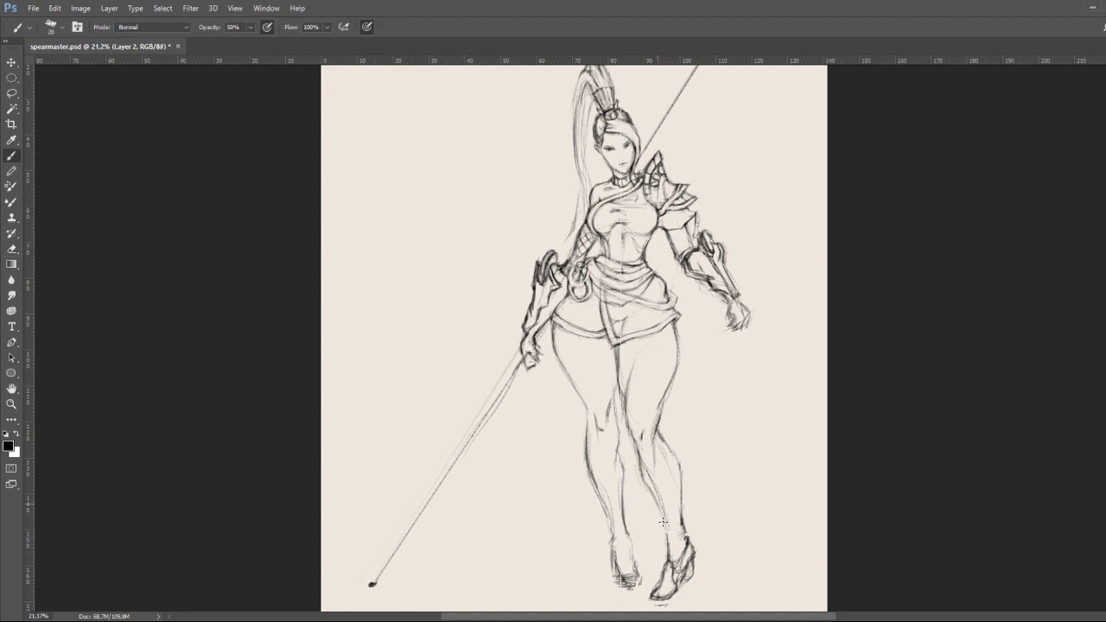
mouse_move(681, 516)
left_mouse_down()
mouse_move(686, 540)
mouse_move(681, 518)
mouse_move(664, 571)
mouse_move(665, 559)
left_mouse_up()
Redraw the ankle strap and front of the shoe on the spear-side foot.
key("e")
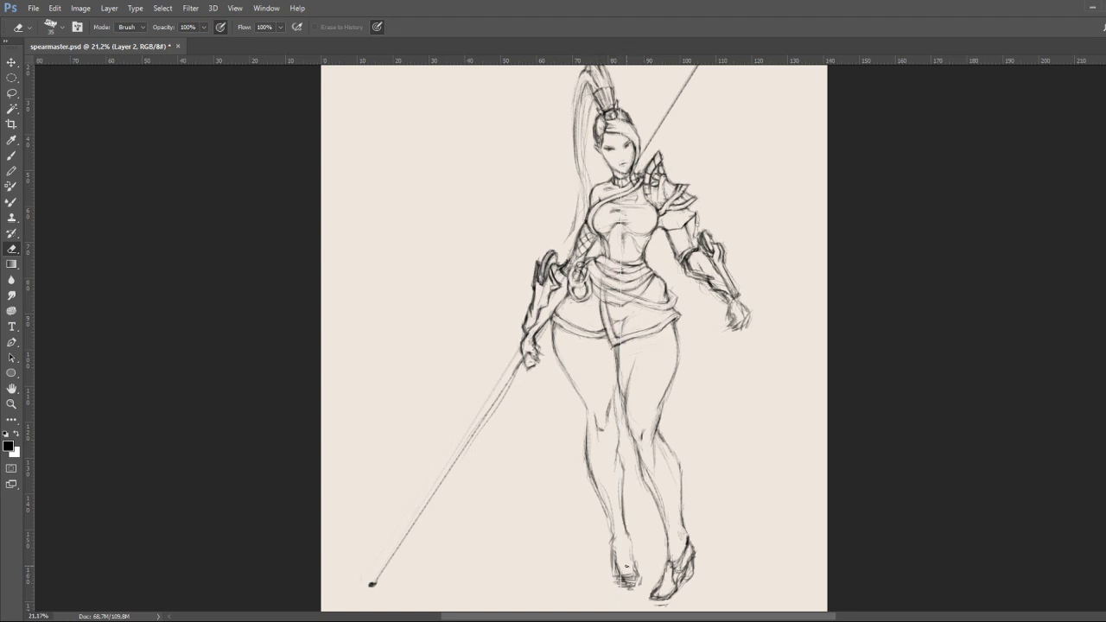
key("b")
mouse_move(608, 564)
left_mouse_down()
mouse_move(617, 580)
mouse_move(631, 570)
left_mouse_up()
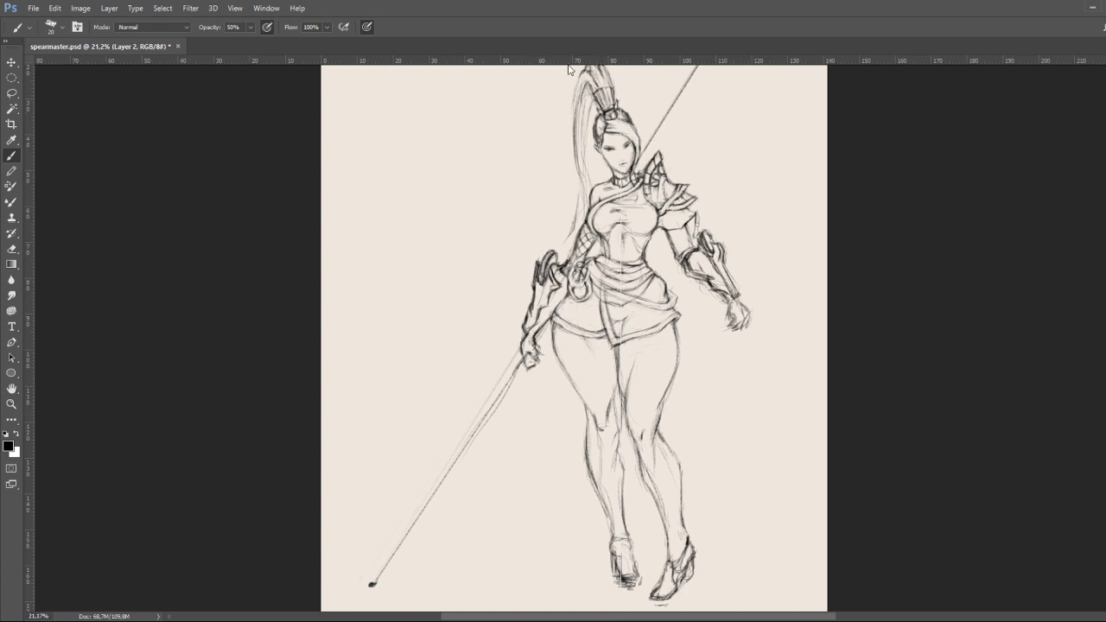
Remove the vertical guide from the canvas.
key("v")
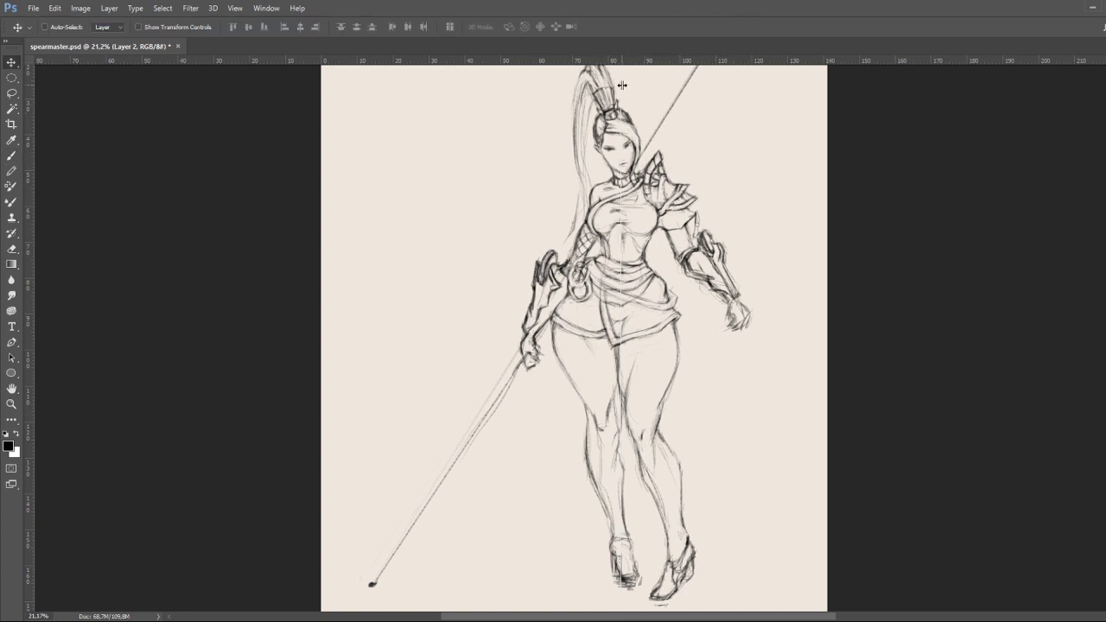
left_click_drag(621, 86, 26, 95)
key("shift+Up")
key("shift+Up")
key("shift+Up")
key("shift+Up")
key("shift+Up")
key("shift+Up")
key("shift+Up")
key("shift+Up")
key("shift+Up")
key("shift+Up")
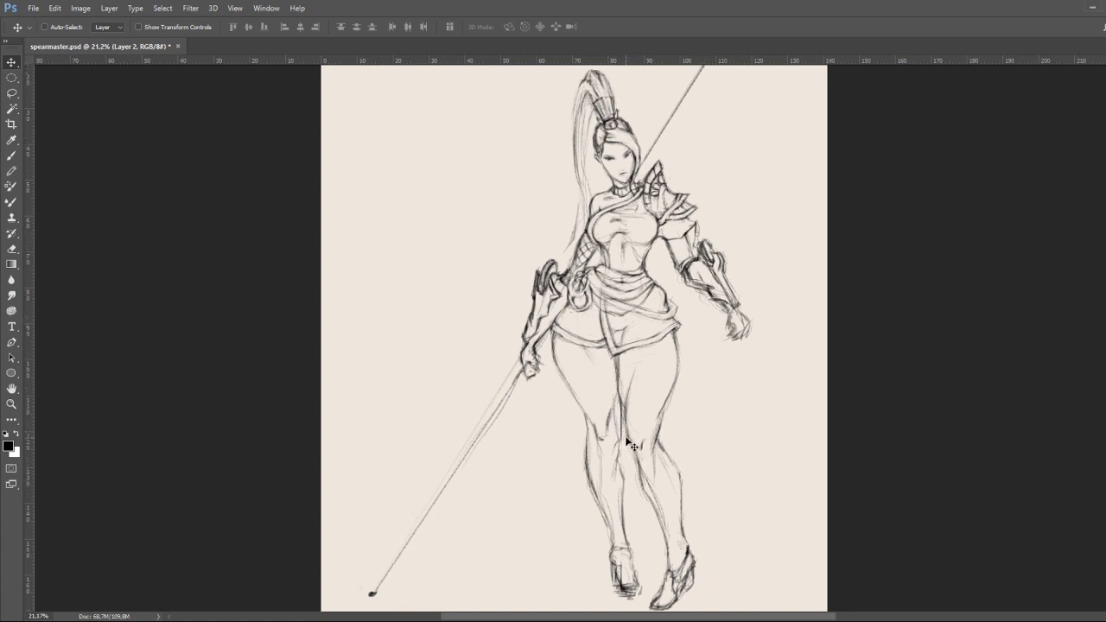
Erase the stray straight vertical line between the warrior's knees.
scroll(628, 441, "up", 2)
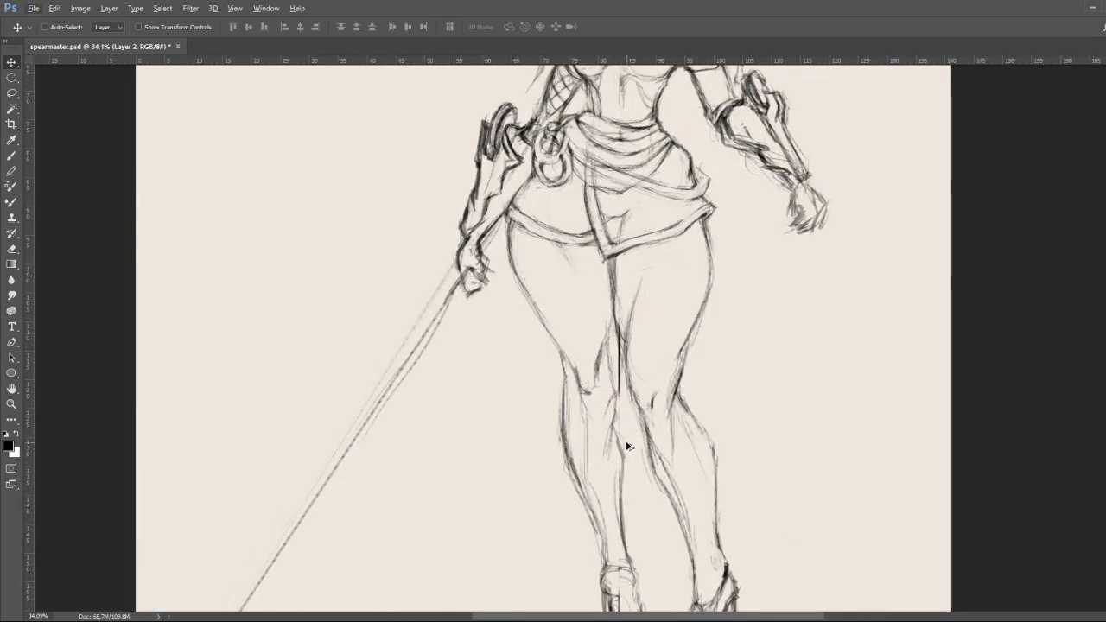
key("b")
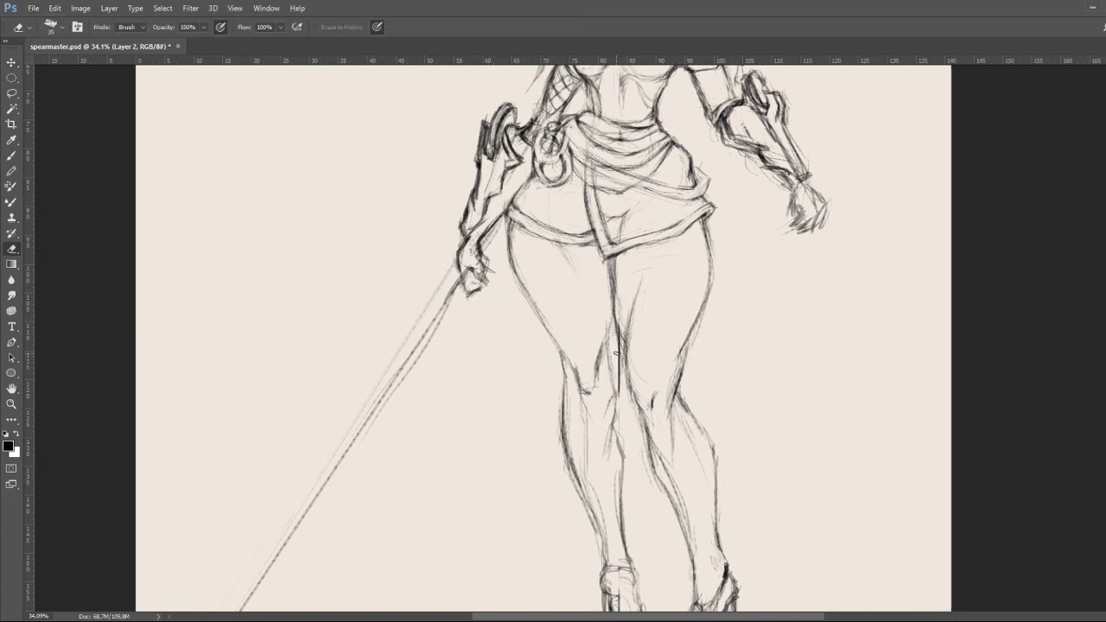
mouse_move(616, 337)
left_mouse_down()
mouse_move(618, 366)
mouse_move(614, 352)
left_mouse_up()
key("e")
Sketch the angular lower outline of a knee guard on the spear-side leg and add armour lines along the outer calf.
key("b")
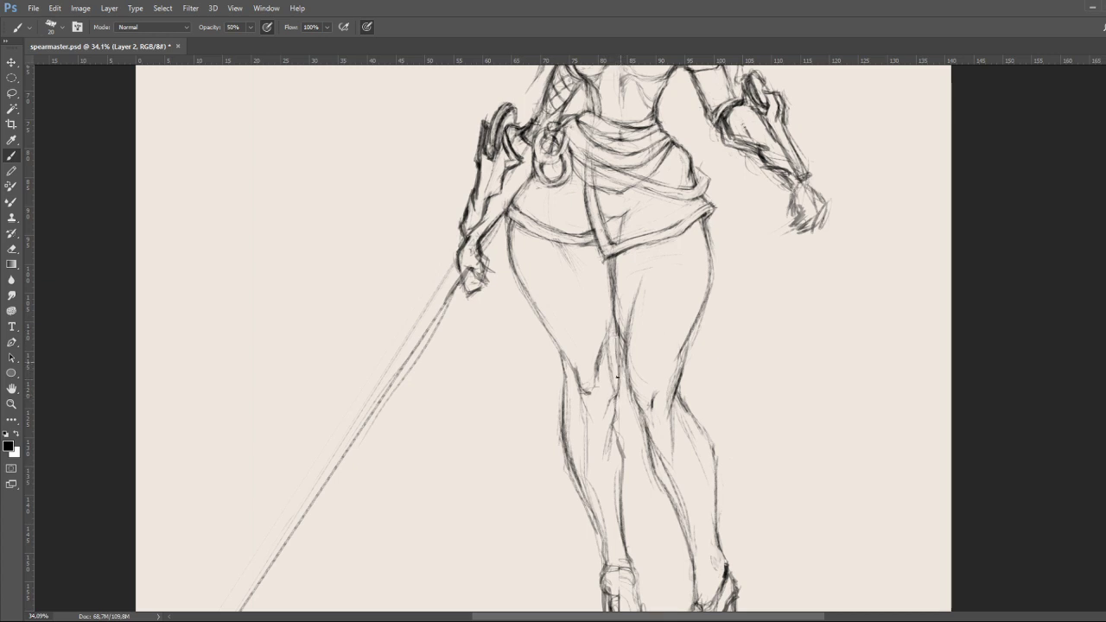
left_click_drag(617, 377, 605, 405)
left_click_drag(598, 384, 597, 421)
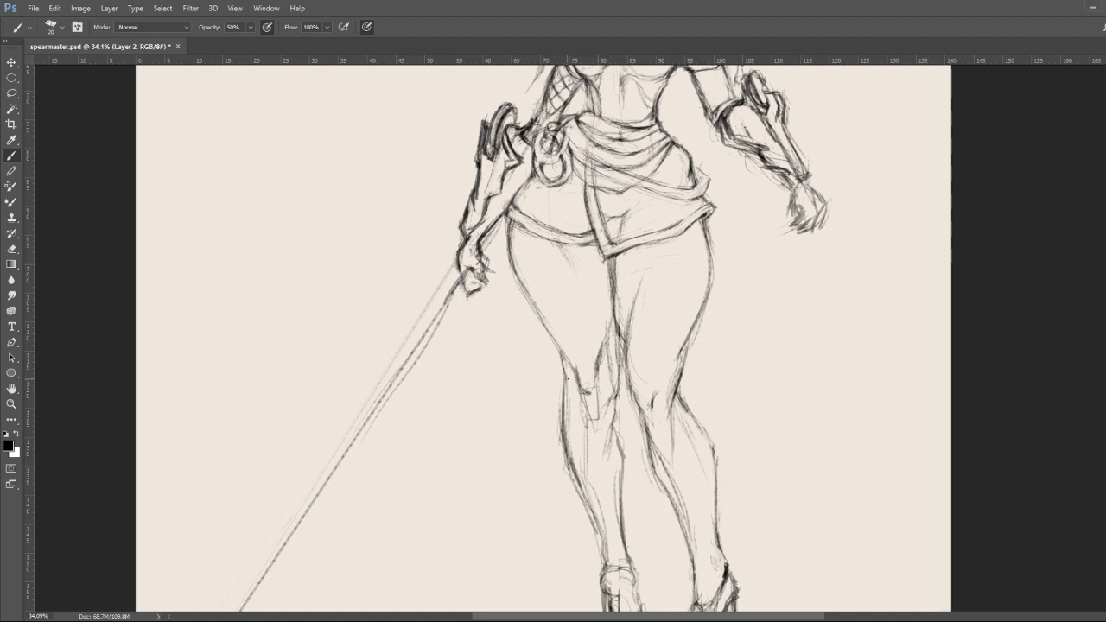
mouse_move(567, 372)
left_mouse_down()
mouse_move(577, 455)
mouse_move(585, 436)
mouse_move(579, 489)
left_mouse_up()
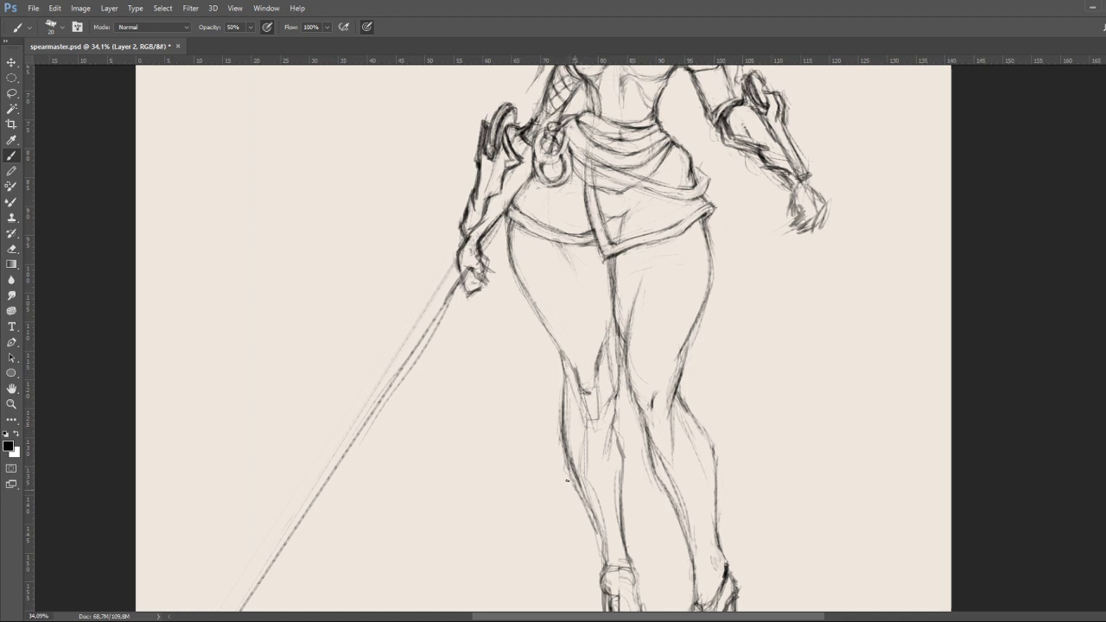
mouse_move(569, 437)
left_mouse_down()
mouse_move(579, 486)
mouse_move(582, 413)
left_mouse_up()
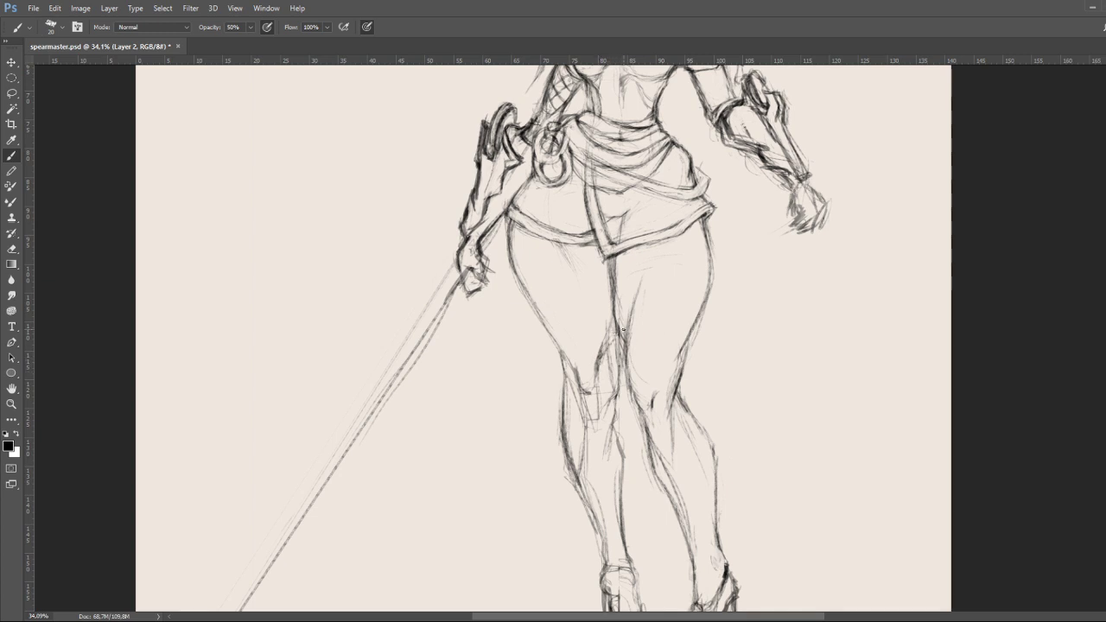
Shape the upper corner and inner edge of the spear-side knee guard, cleaning up the lines around it.
key("e")
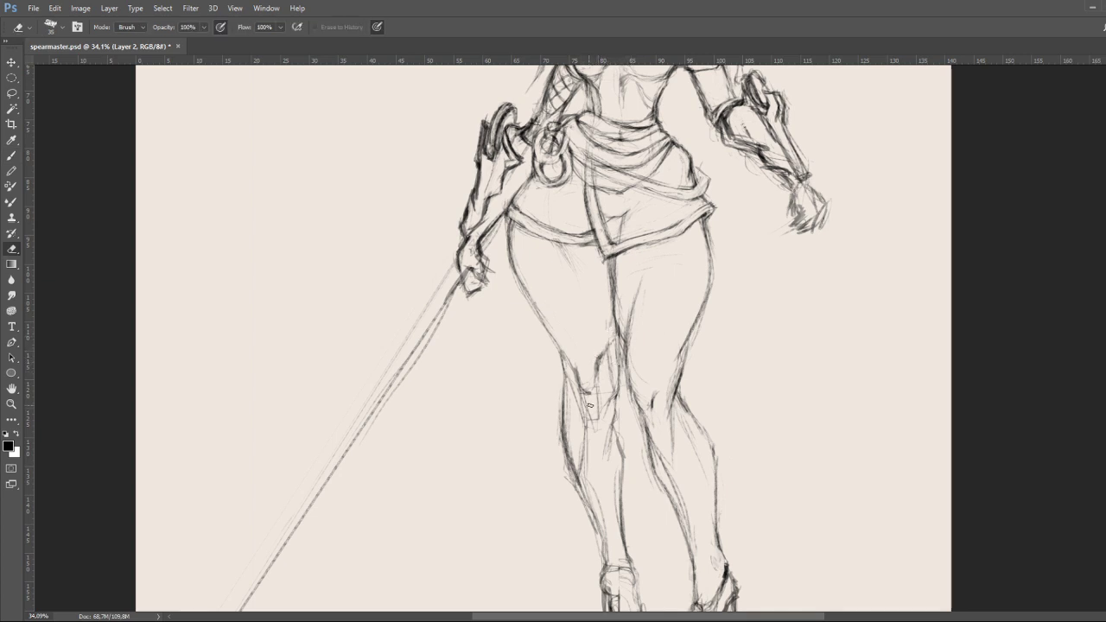
key("b")
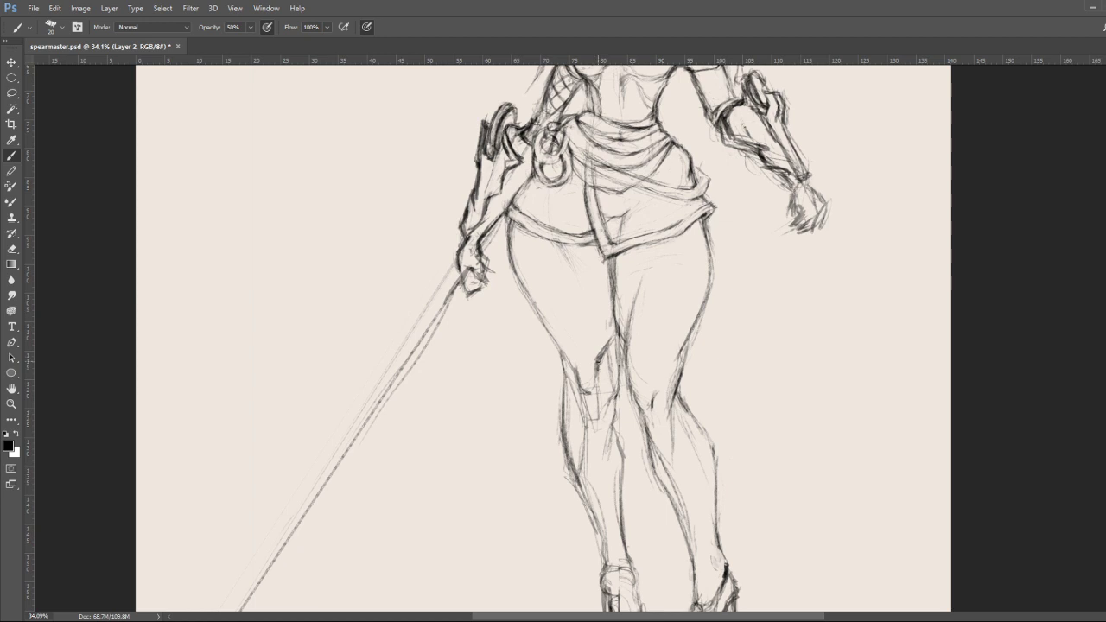
left_click_drag(604, 356, 617, 438)
key("e")
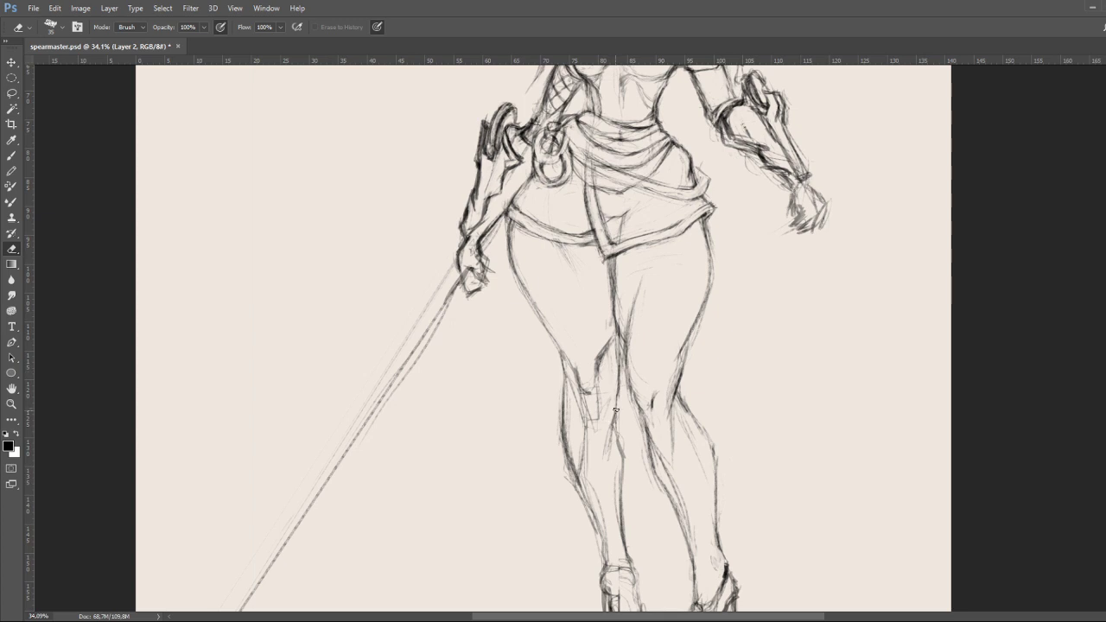
key("b")
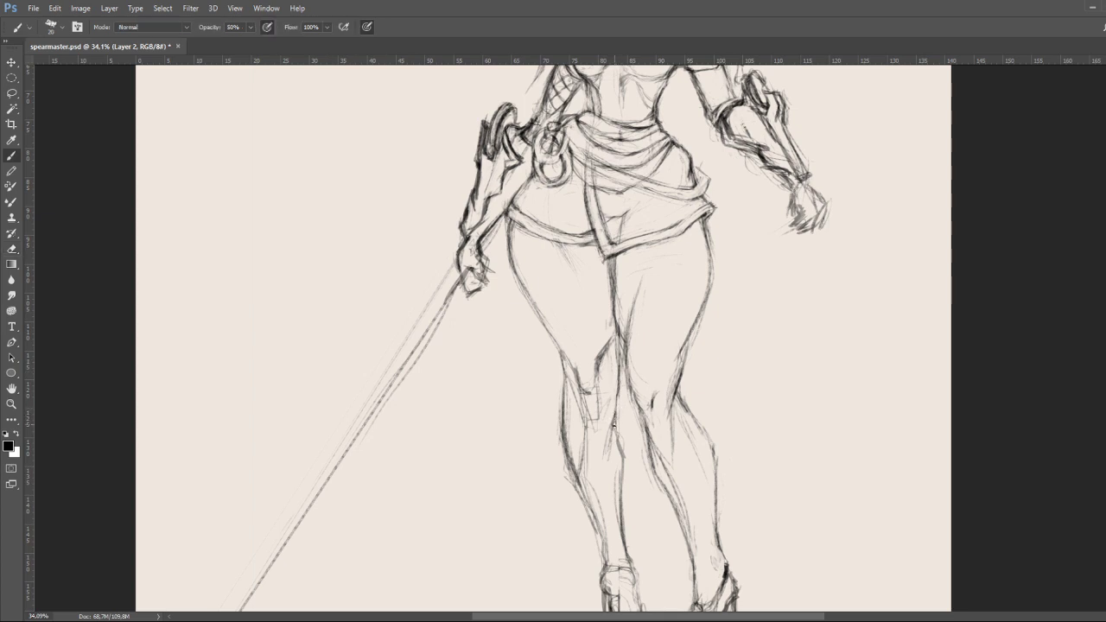
left_click_drag(606, 428, 618, 365)
mouse_move(605, 331)
left_mouse_down()
mouse_move(593, 374)
mouse_move(611, 327)
left_mouse_up()
key("e")
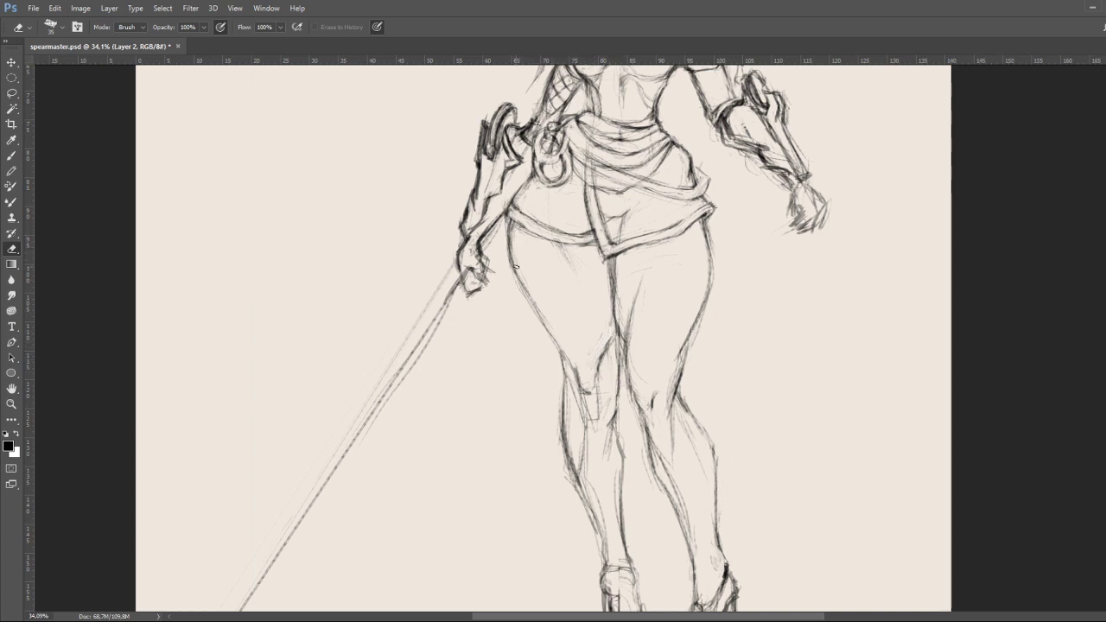
Darken and refine the toe of the shoe on the warrior's left foot.
key("z")
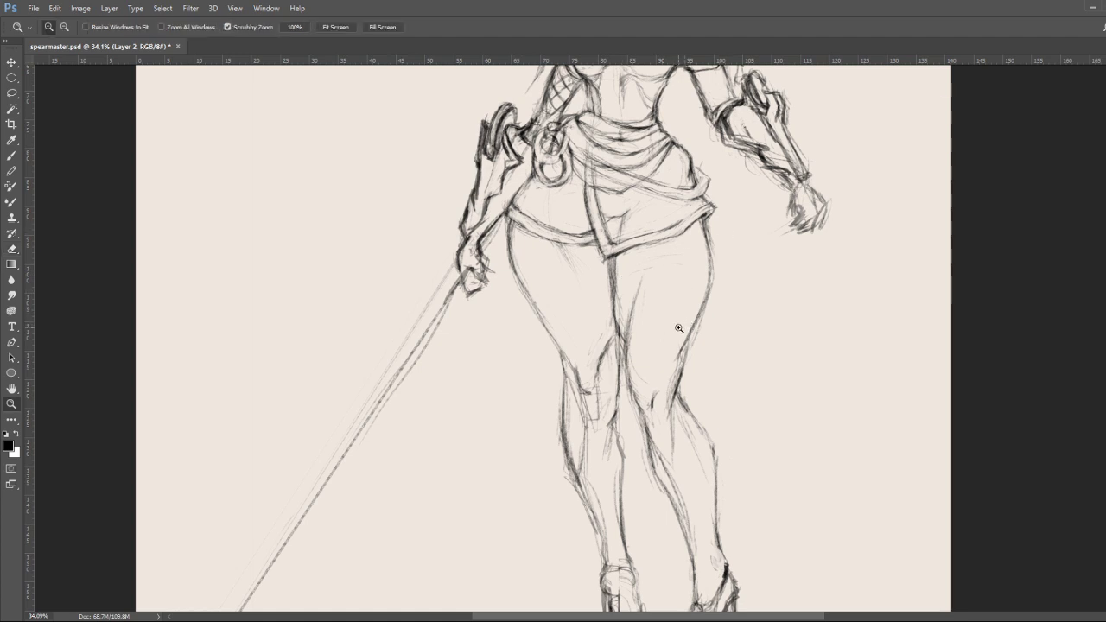
left_click_drag(679, 317, 662, 326)
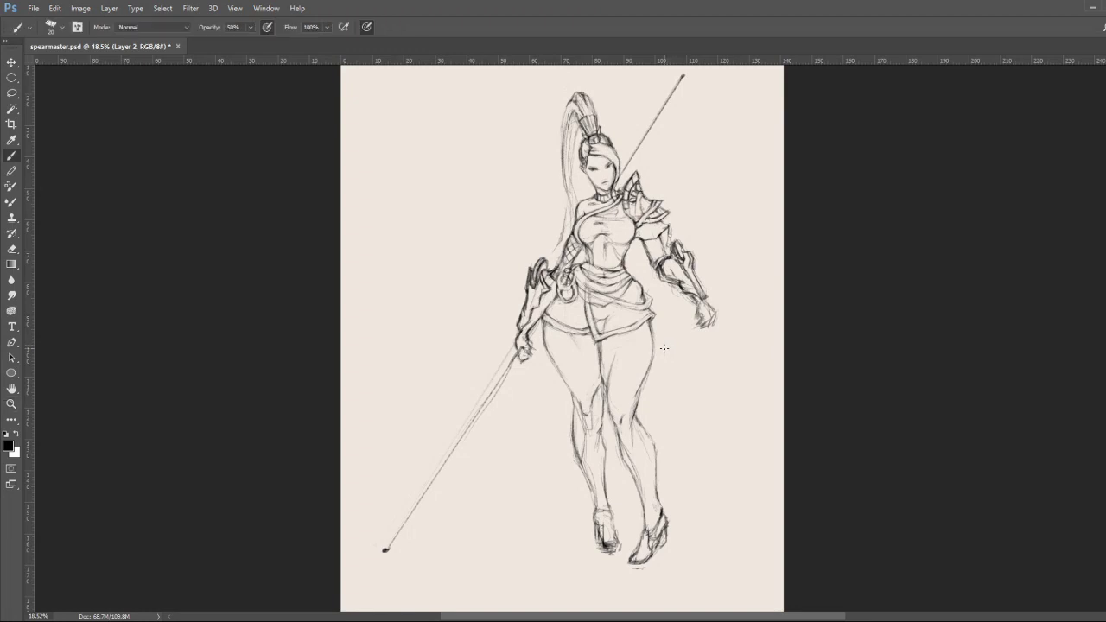
key("b")
mouse_move(639, 540)
left_mouse_down()
mouse_move(630, 564)
mouse_move(636, 551)
left_mouse_up()
key("e")
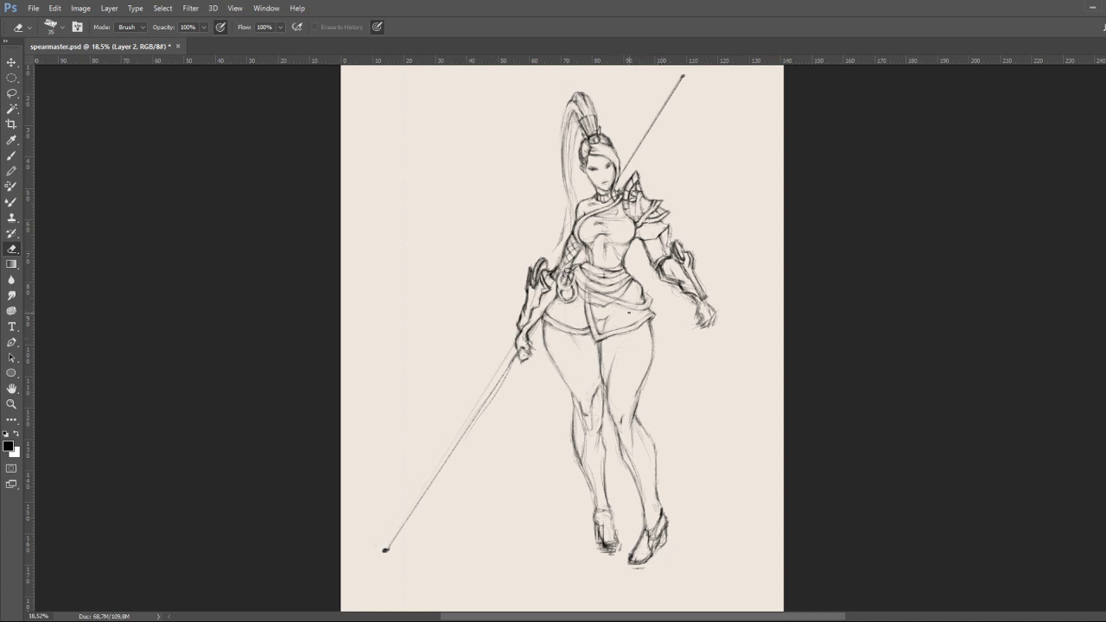
key("b")
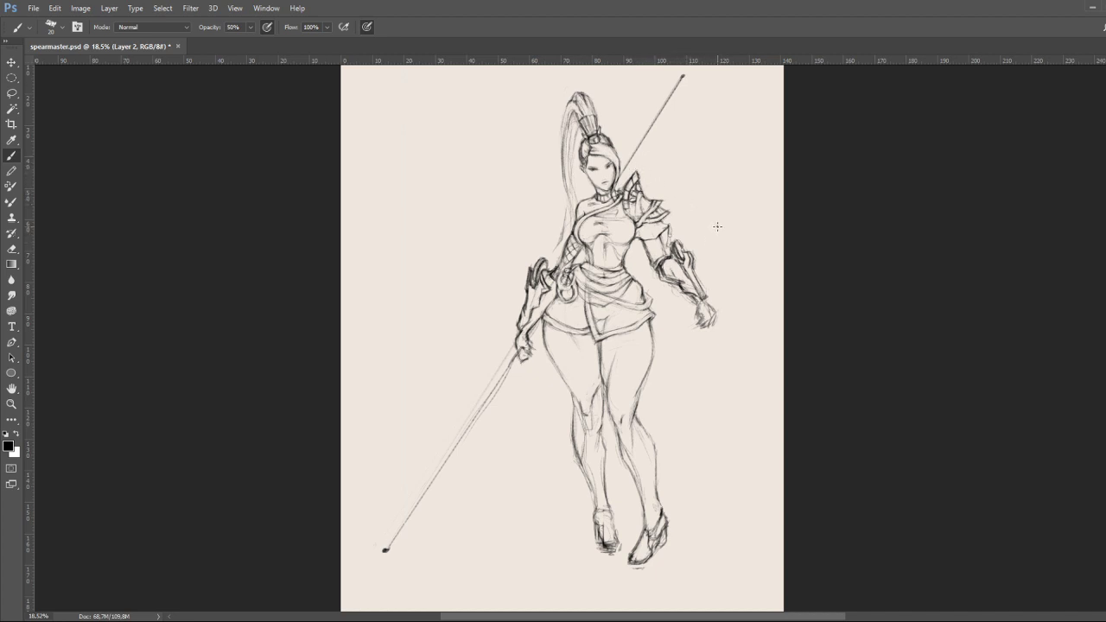
Lower the sketch layer's opacity to 30% and save spearmaster.psd.
key("z")
mouse_move(641, 215)
left_mouse_down()
mouse_move(684, 190)
mouse_move(641, 251)
mouse_move(692, 253)
mouse_move(648, 283)
left_mouse_up()
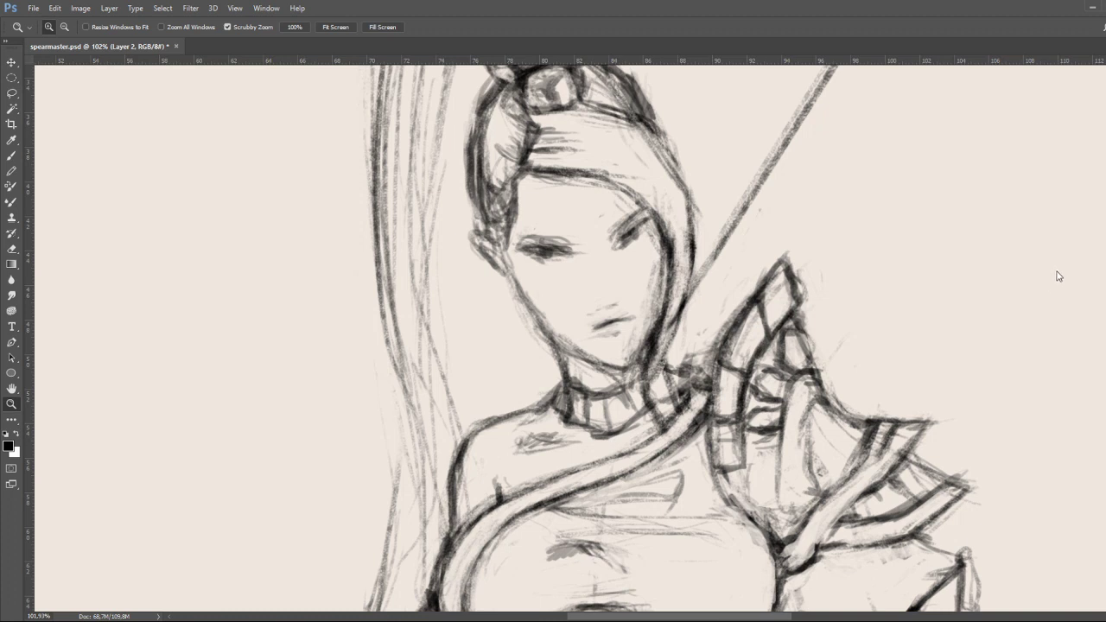
key("ctrl+shift+alt+n")
key("ctrl+z")
key("5")
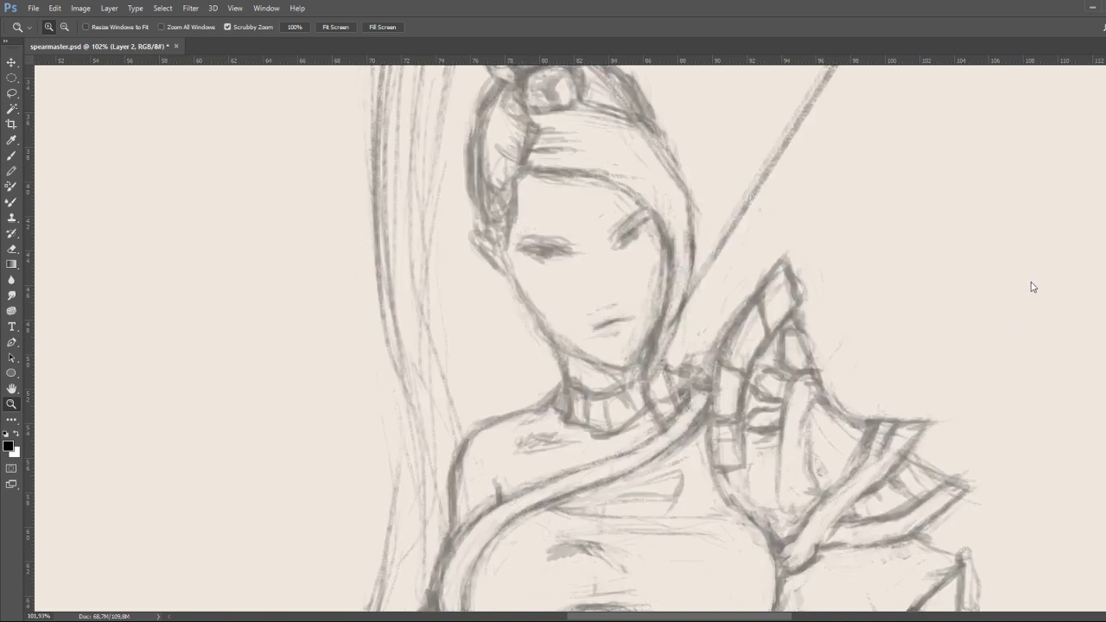
key("3")
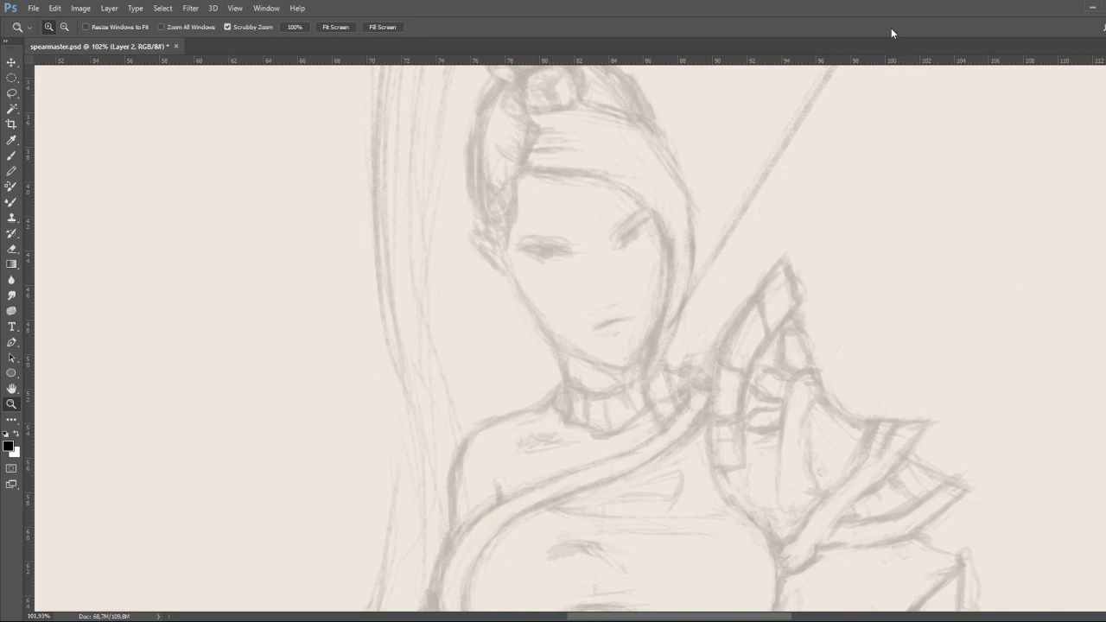
key("ctrl+s")
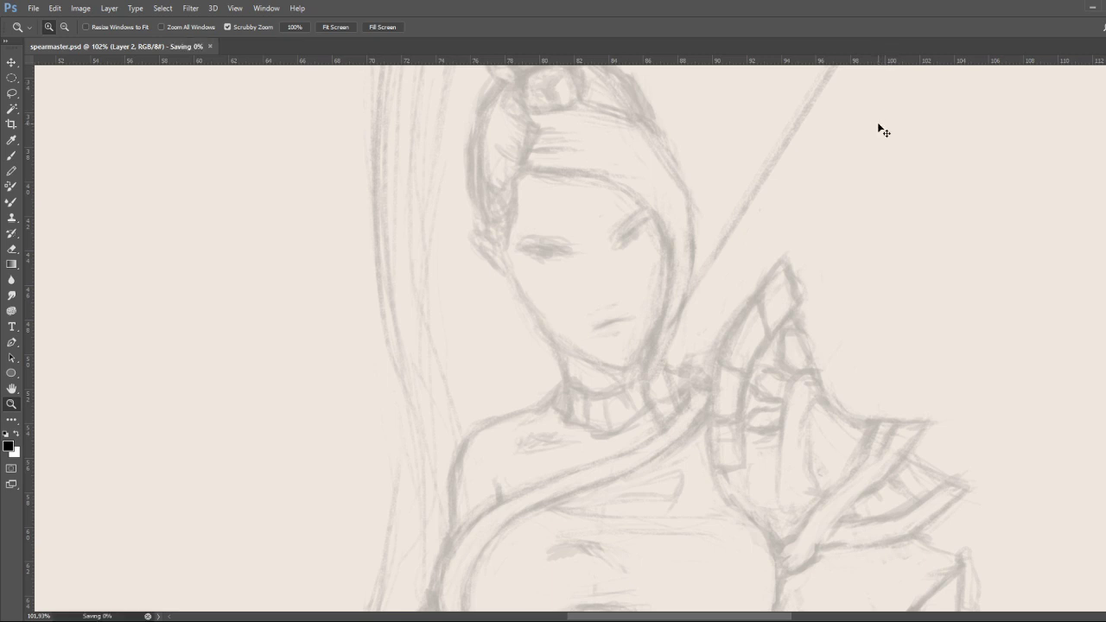
key("v")
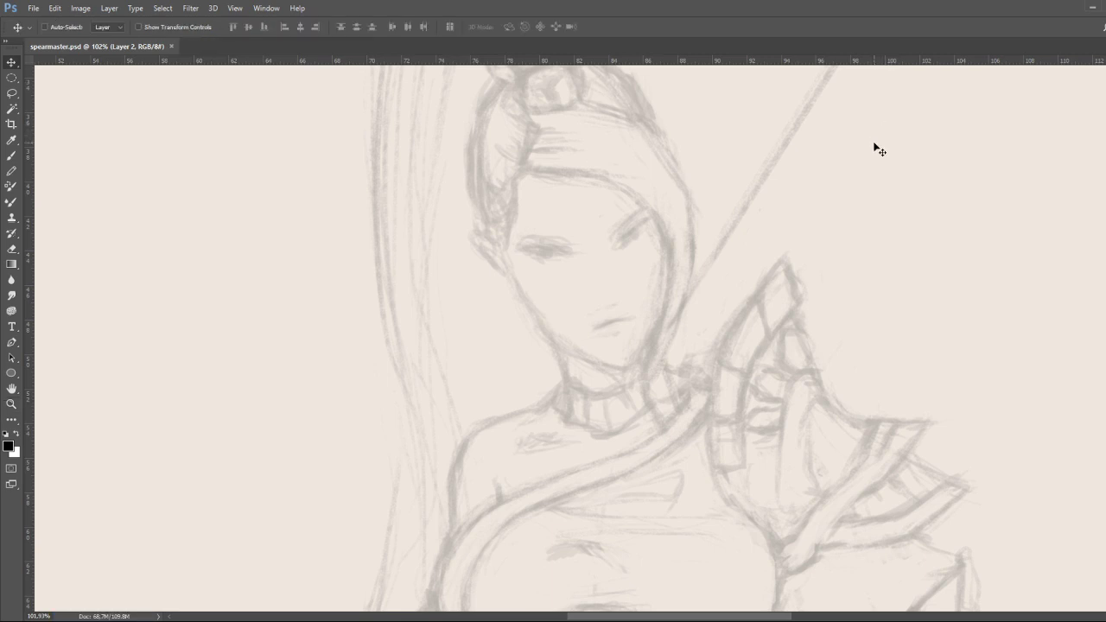
Add a new layer and outline the warrior's left eye and eyebrow with a smaller brush over the faded sketch.
key("b")
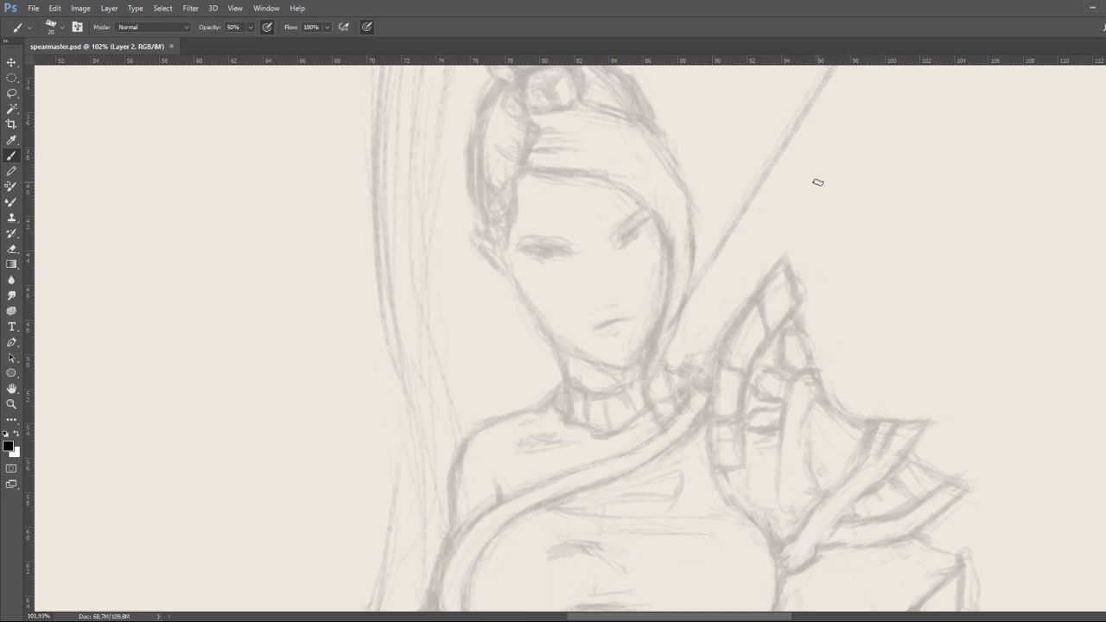
key("ctrl+shift+alt+n")
key("bracketleft")
left_click_drag(615, 242, 646, 216)
left_click_drag(625, 219, 648, 204)
left_click_drag(636, 227, 650, 220)
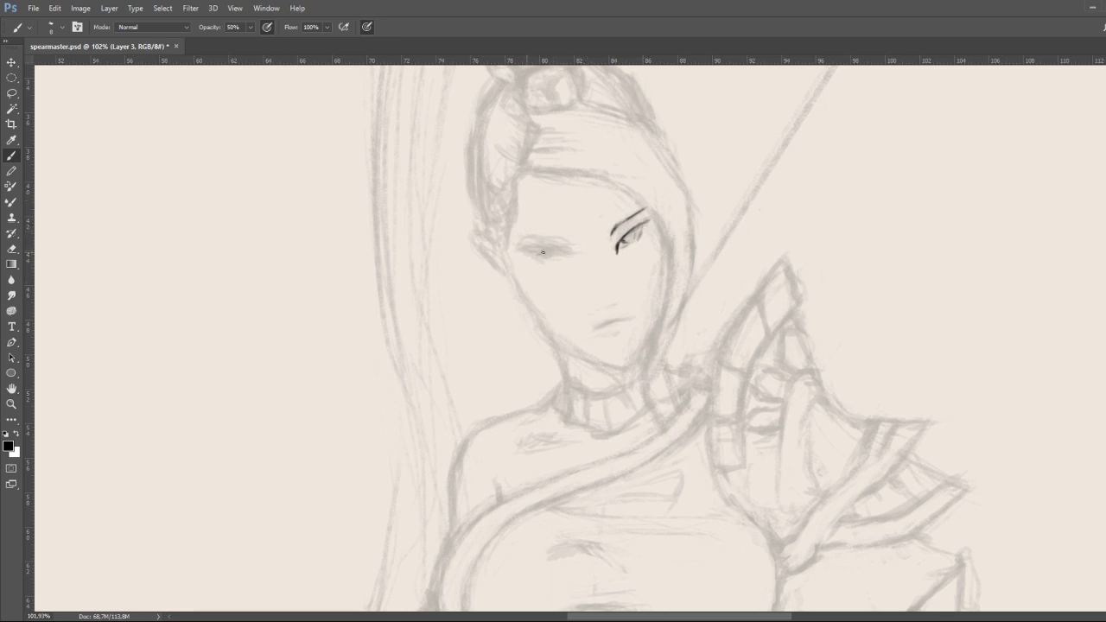
Line in the warrior's right eye, both eyebrows, nose and mouth over the faded sketch.
left_click_drag(532, 252, 563, 254)
left_click_drag(548, 260, 552, 260)
left_click_drag(624, 240, 641, 224)
left_click_drag(620, 228, 646, 208)
left_click_drag(600, 307, 616, 301)
left_click_drag(590, 329, 629, 316)
left_click_drag(521, 239, 553, 240)
mouse_move(522, 238)
left_mouse_down()
mouse_move(569, 242)
mouse_move(555, 241)
left_mouse_up()
Draw the face contour from the warrior's right cheek along the jaw to the chin.
left_click_drag(510, 266, 545, 326)
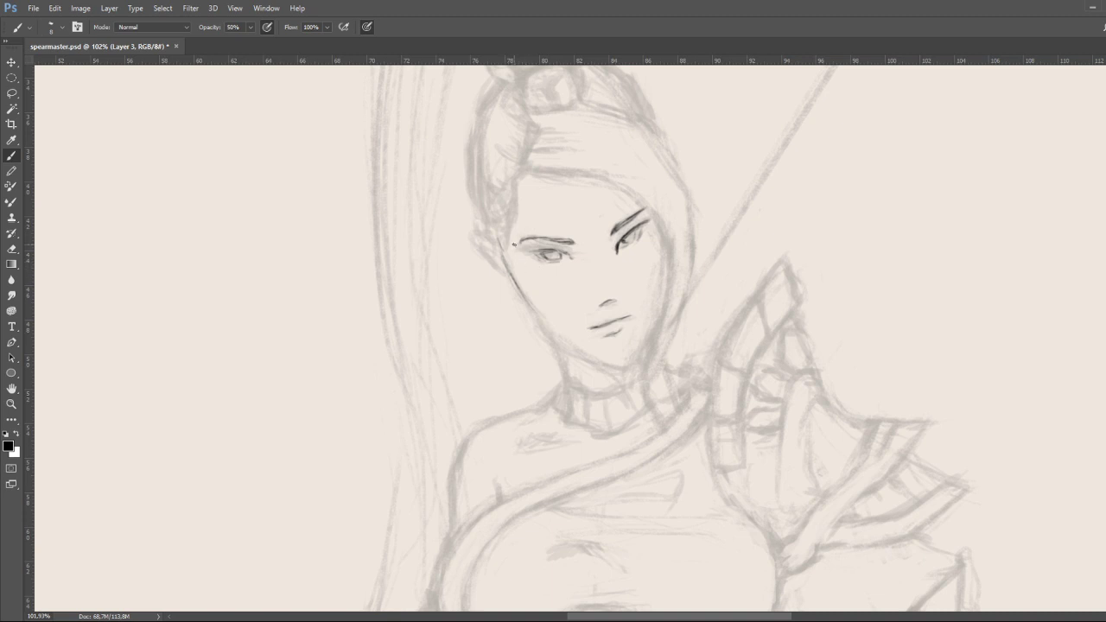
left_click_drag(514, 281, 552, 332)
mouse_move(516, 288)
left_mouse_down()
mouse_move(604, 363)
mouse_move(550, 333)
mouse_move(615, 366)
mouse_move(593, 357)
mouse_move(622, 363)
mouse_move(663, 327)
mouse_move(735, 229)
mouse_move(619, 352)
mouse_move(604, 360)
mouse_move(580, 345)
mouse_move(639, 349)
left_mouse_up()
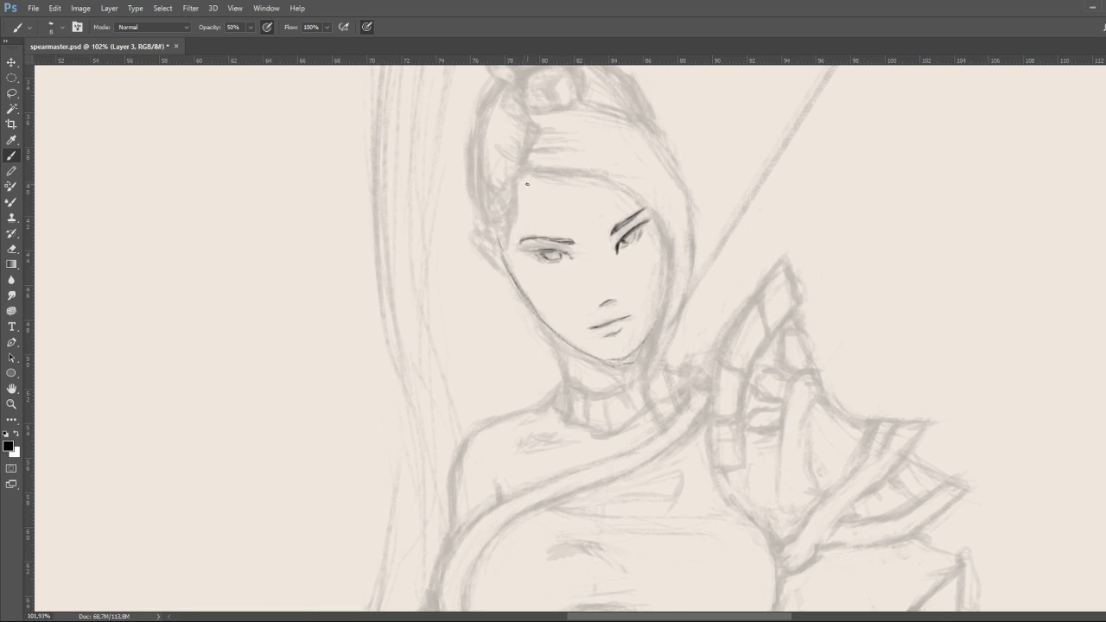
Draw the temple hairline, the ear and the neck line on the warrior's right side.
left_click_drag(516, 191, 503, 240)
mouse_move(515, 198)
left_mouse_down()
mouse_move(501, 223)
mouse_move(521, 169)
left_mouse_up()
mouse_move(482, 239)
left_mouse_down()
mouse_move(473, 233)
mouse_move(564, 359)
left_mouse_up()
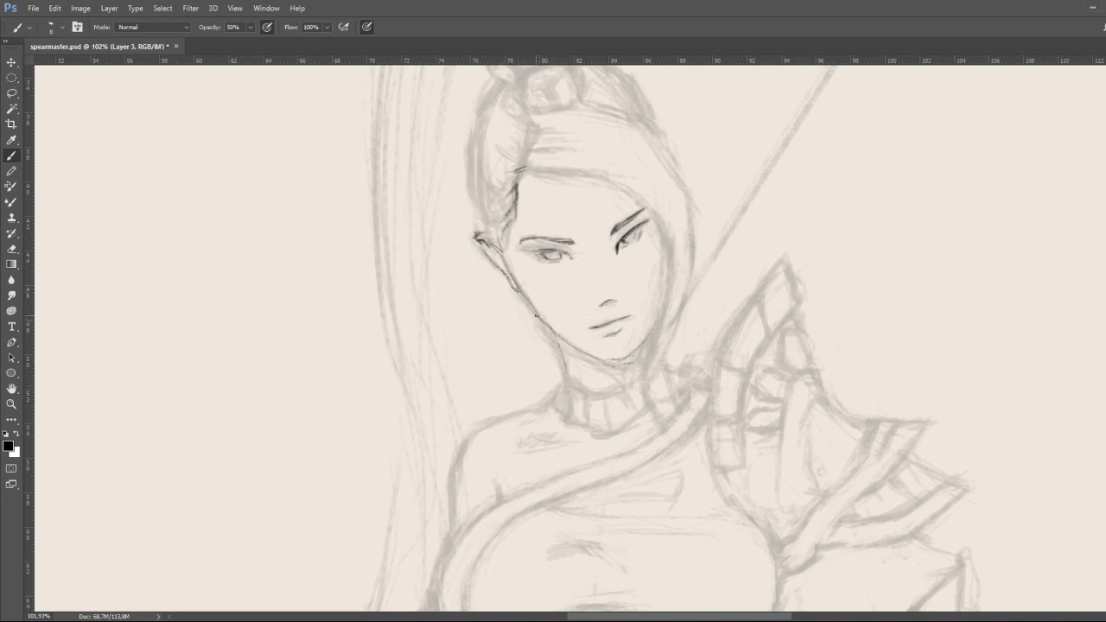
left_click_drag(536, 317, 578, 390)
Fade the underlying sketch layer further and return to the line-art layer.
key("alt+bracketleft")
key("ctrl+comma")
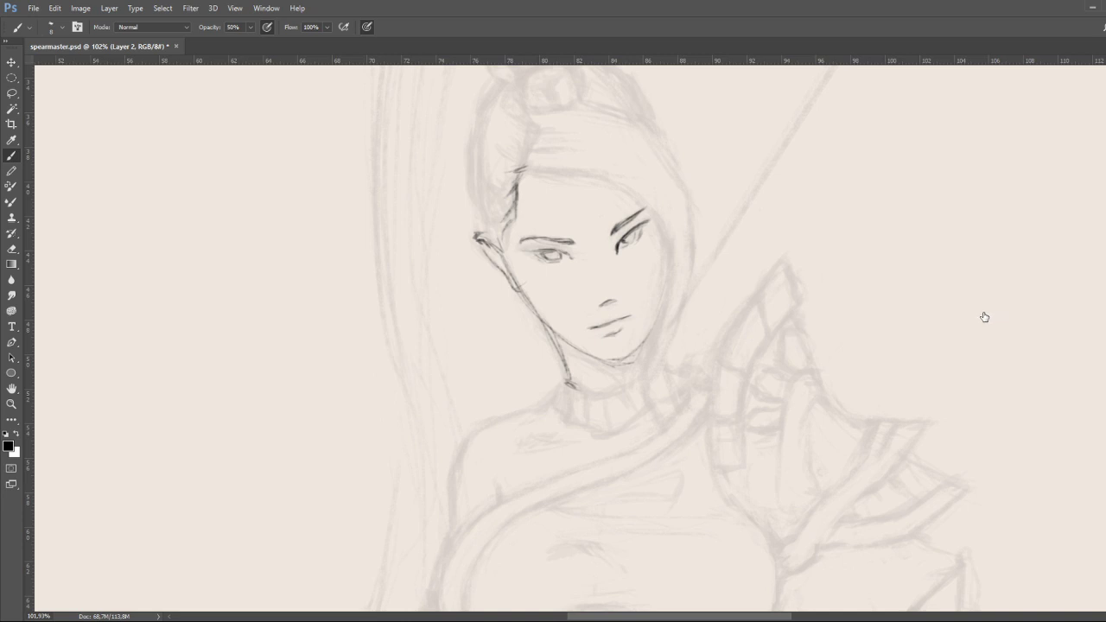
key("ctrl+shift+alt+n")
Shade the warrior's left eye, then erase the nose line and redraw it.
left_click_drag(620, 244, 628, 239)
left_click_drag(639, 231, 633, 241)
key("e")
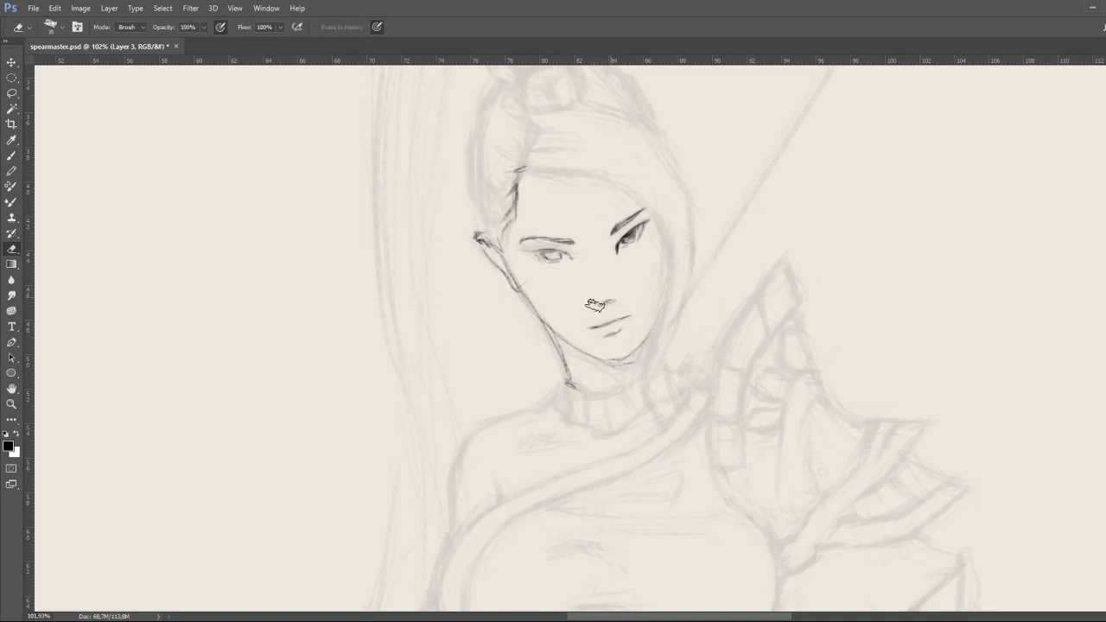
key("bracketleft")
key("bracketleft")
key("b")
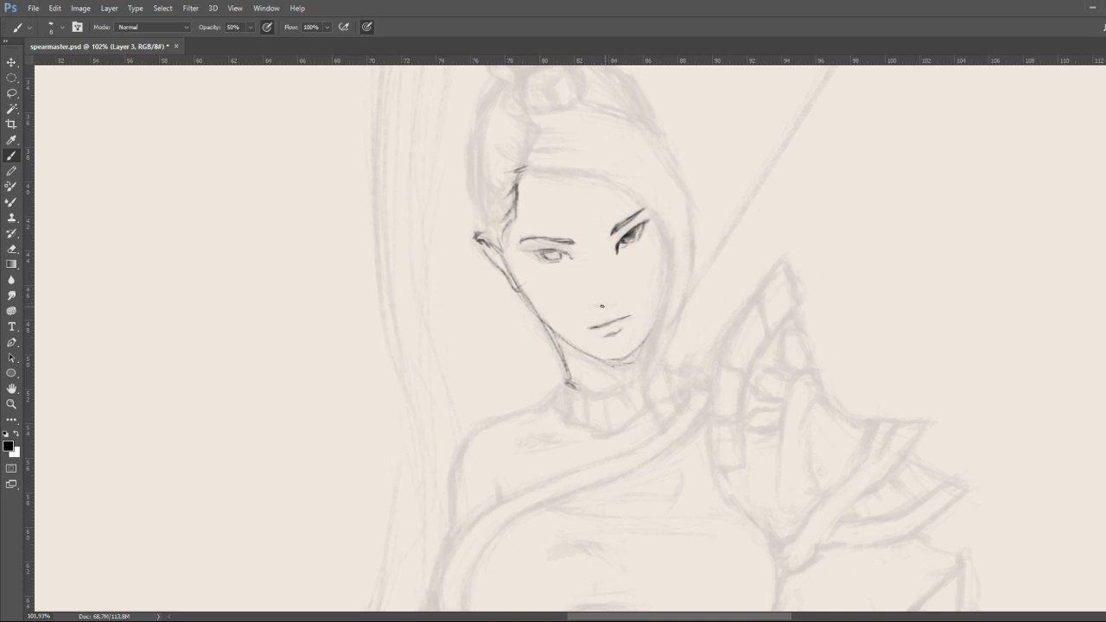
mouse_move(595, 306)
left_mouse_down()
mouse_move(606, 304)
mouse_move(592, 304)
left_mouse_up()
Touch up the upper eyelids and draw the fringe's hairline across the forehead to the left temple.
left_click_drag(536, 251, 558, 244)
left_click_drag(640, 217, 653, 207)
mouse_move(522, 168)
left_mouse_down()
mouse_move(635, 183)
mouse_move(593, 173)
mouse_move(660, 209)
left_mouse_up()
mouse_move(581, 169)
left_mouse_down()
mouse_move(634, 190)
mouse_move(643, 211)
left_mouse_up()
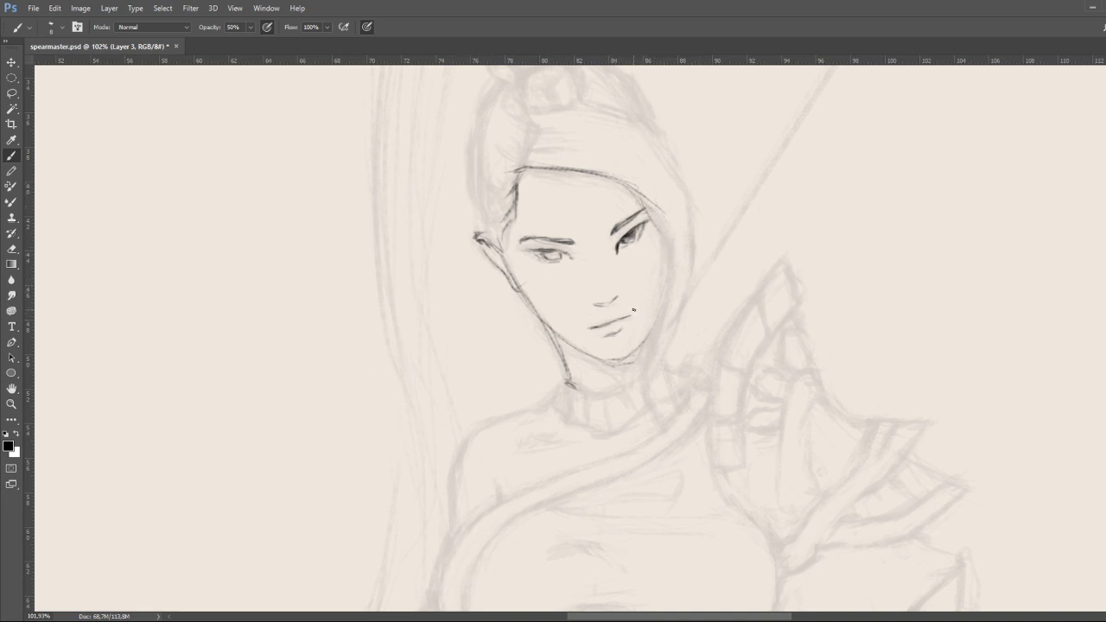
key("e")
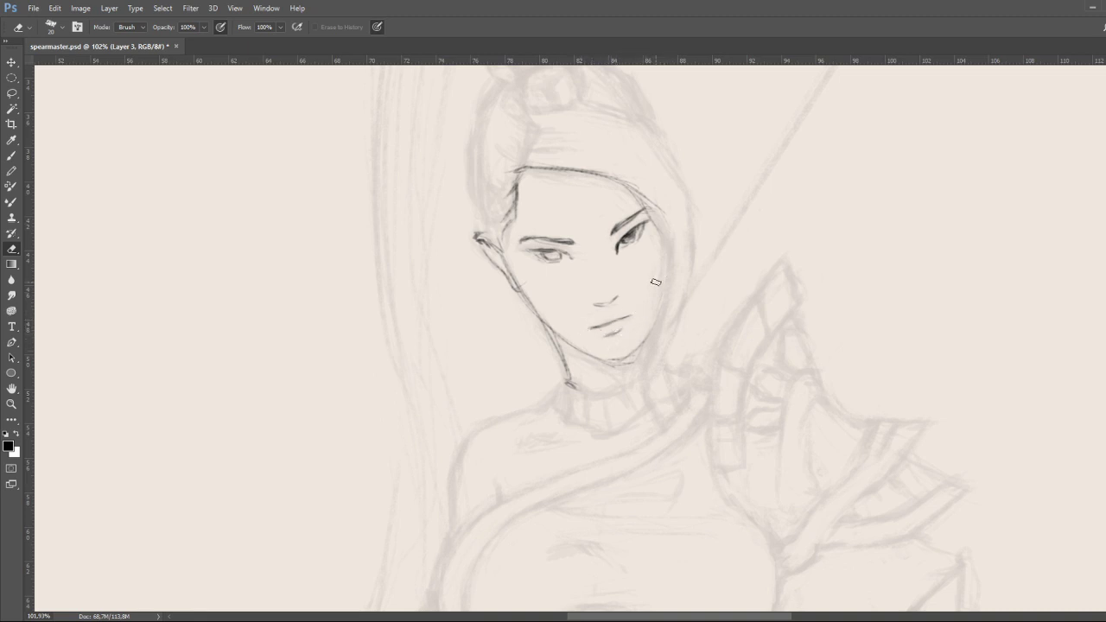
Select the mouth with the Lasso, adjust its placement slightly with Free Transform, and clear the selection.
key("l")
mouse_move(593, 321)
left_mouse_down()
mouse_move(645, 306)
mouse_move(631, 334)
mouse_move(586, 321)
left_mouse_up()
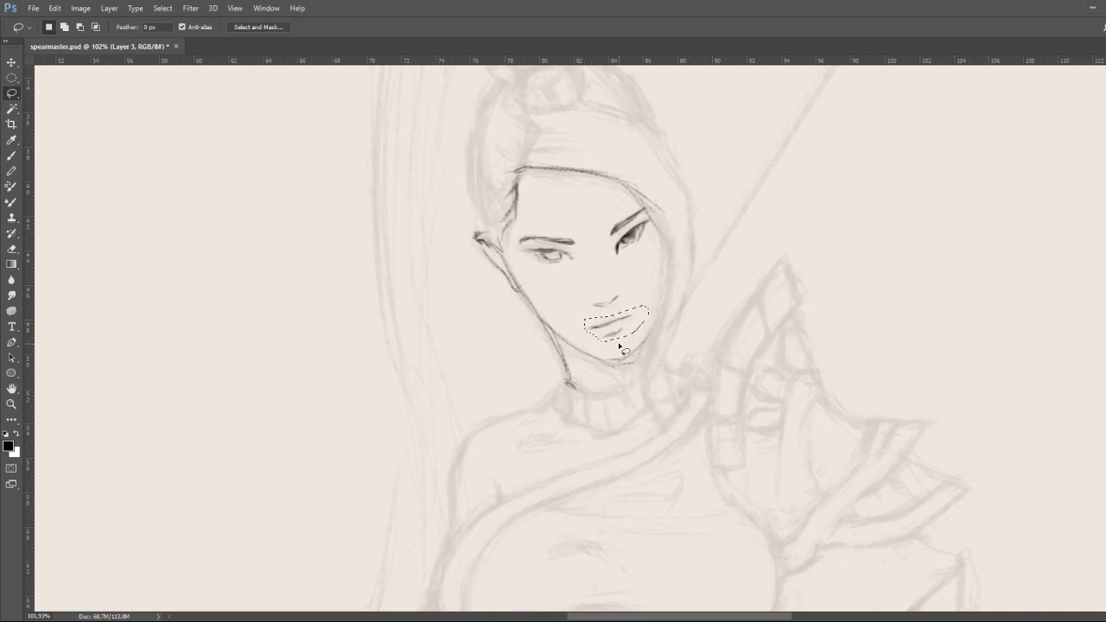
key("ctrl+t")
left_click_drag(661, 302, 659, 311)
key("Return")
key("ctrl+d")
Clean up and redraw the cheek and jaw line below the warrior's right ear.
key("b")
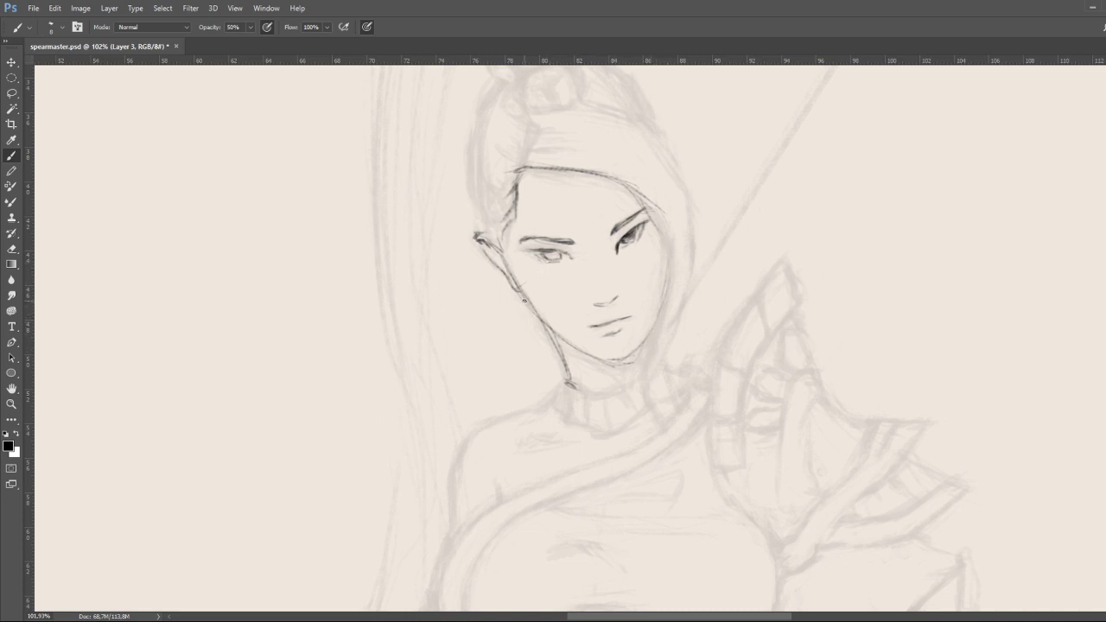
mouse_move(512, 274)
left_mouse_down()
mouse_move(520, 288)
mouse_move(517, 280)
left_mouse_up()
key("e")
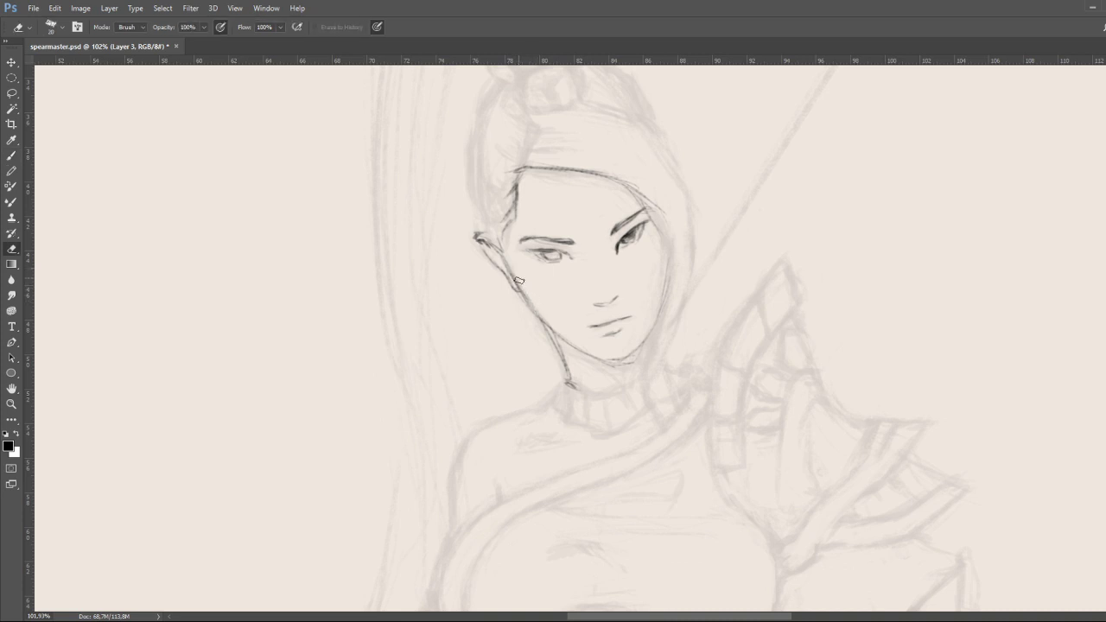
key("b")
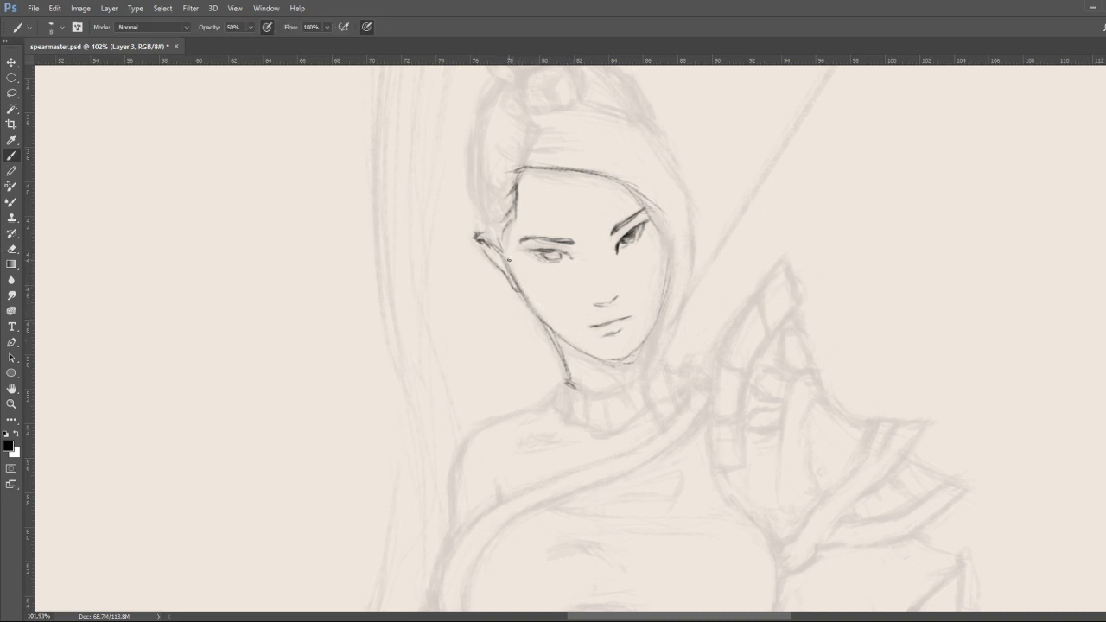
left_click_drag(519, 289, 560, 341)
Refine the warrior's left eye with a lower lid and darker upper lashes, and touch up the right iris.
key("e")
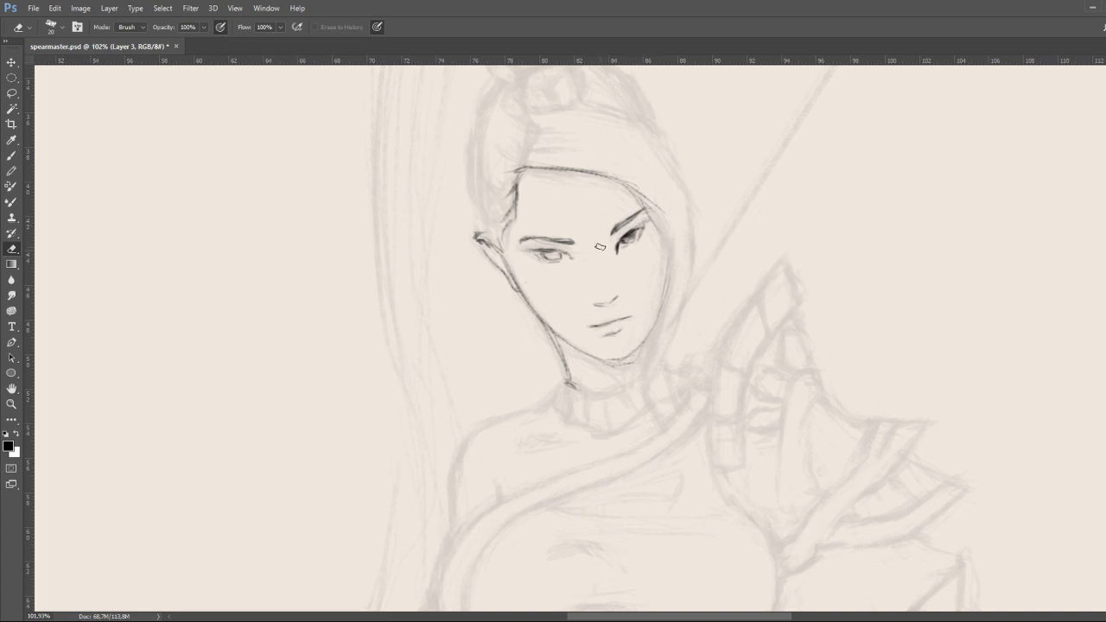
key("b")
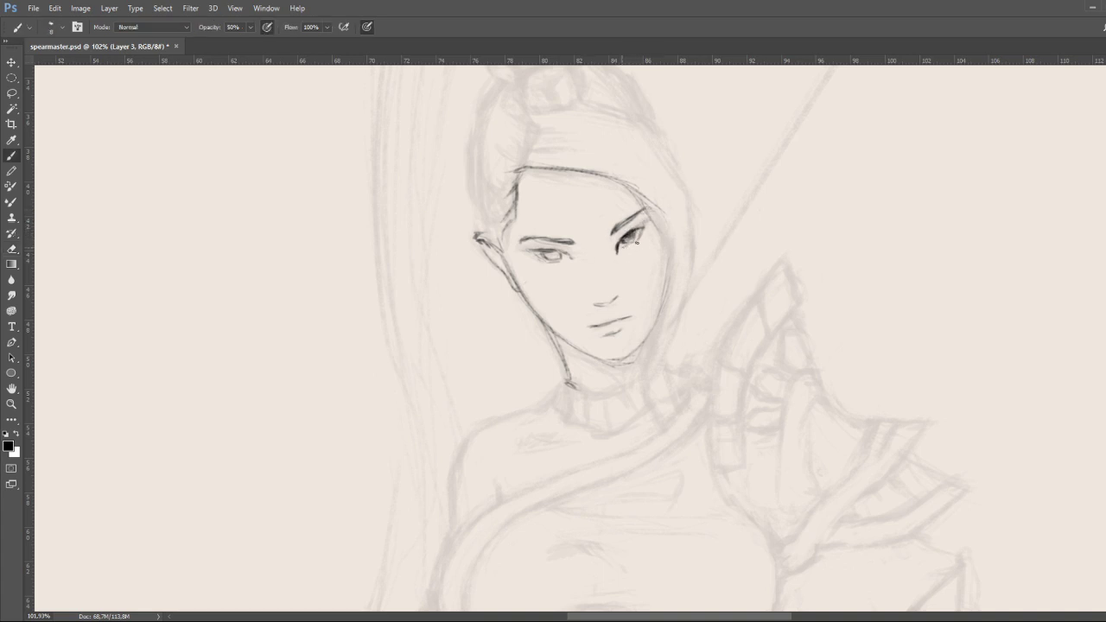
left_click_drag(629, 242, 639, 247)
left_click_drag(632, 227, 653, 226)
left_click_drag(537, 256, 547, 258)
Redraw and darken the warrior's right iris and inner eye corner, and touch up the temple hairline.
key("e")
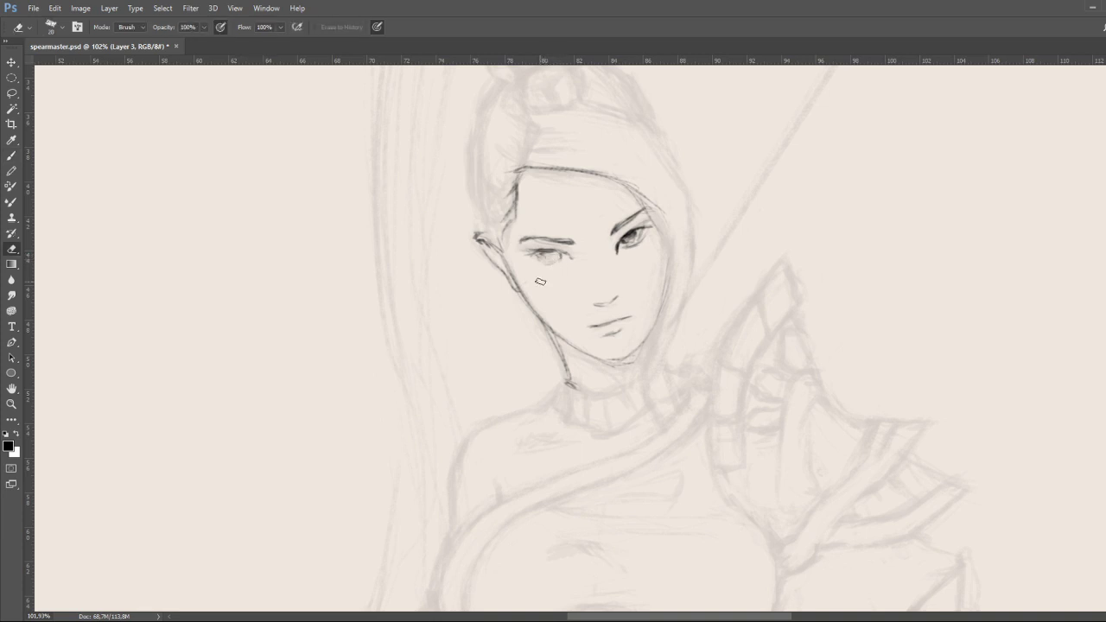
key("b")
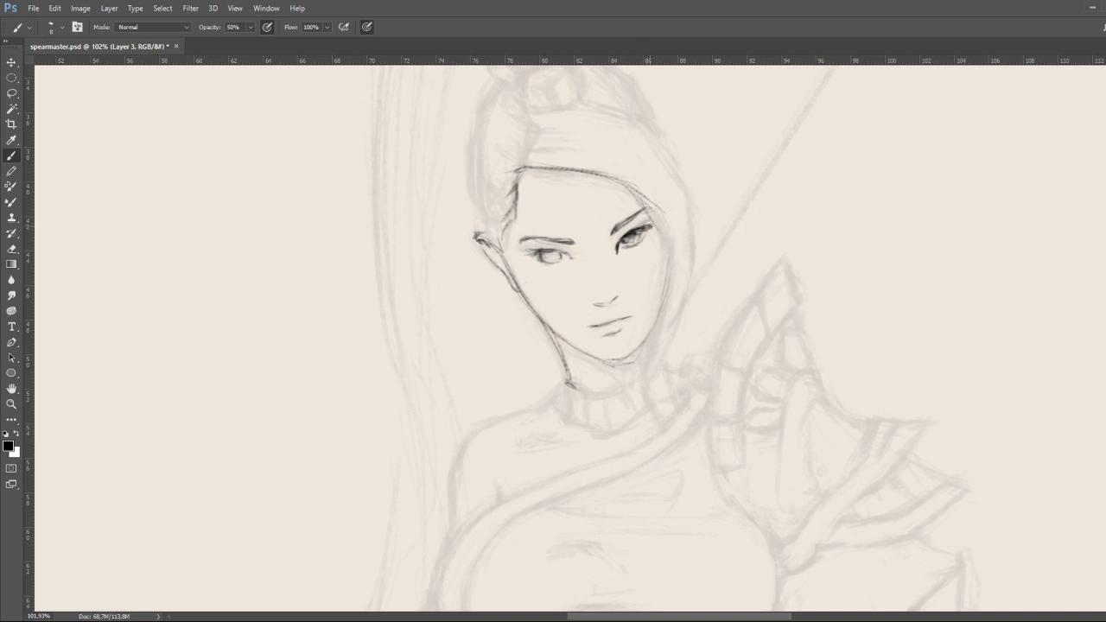
left_click_drag(645, 232, 643, 237)
left_click_drag(557, 253, 554, 257)
left_click_drag(547, 253, 572, 262)
left_click_drag(518, 210, 507, 232)
Thin and reshape both eyebrows by erasing parts and redrawing their strokes.
key("e")
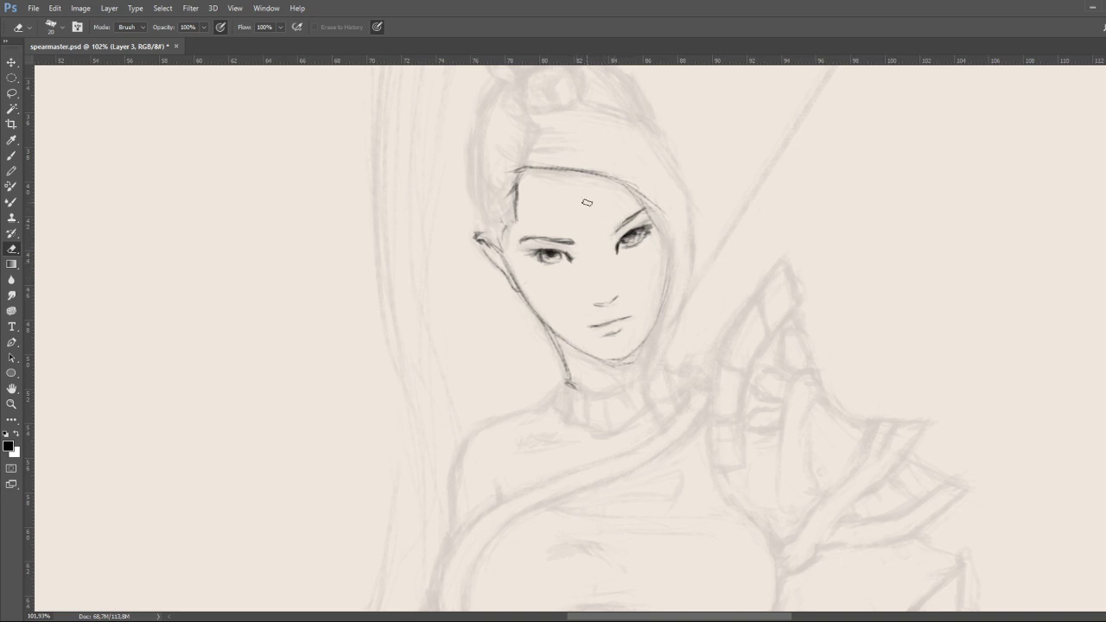
key("b")
mouse_move(618, 235)
left_mouse_down()
mouse_move(610, 242)
mouse_move(645, 211)
left_mouse_up()
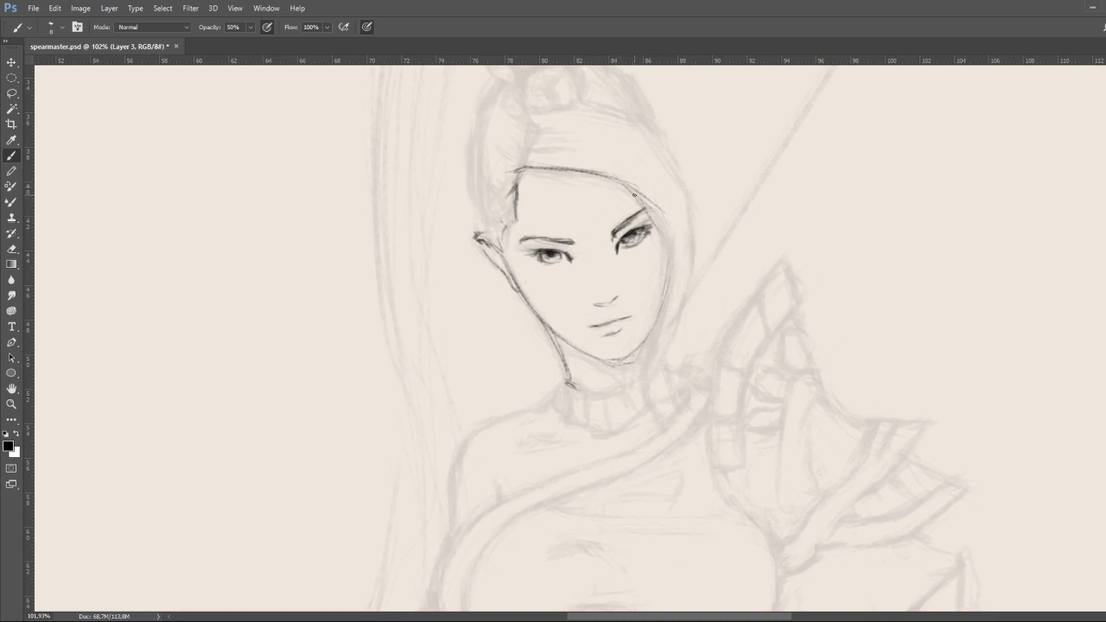
key("e")
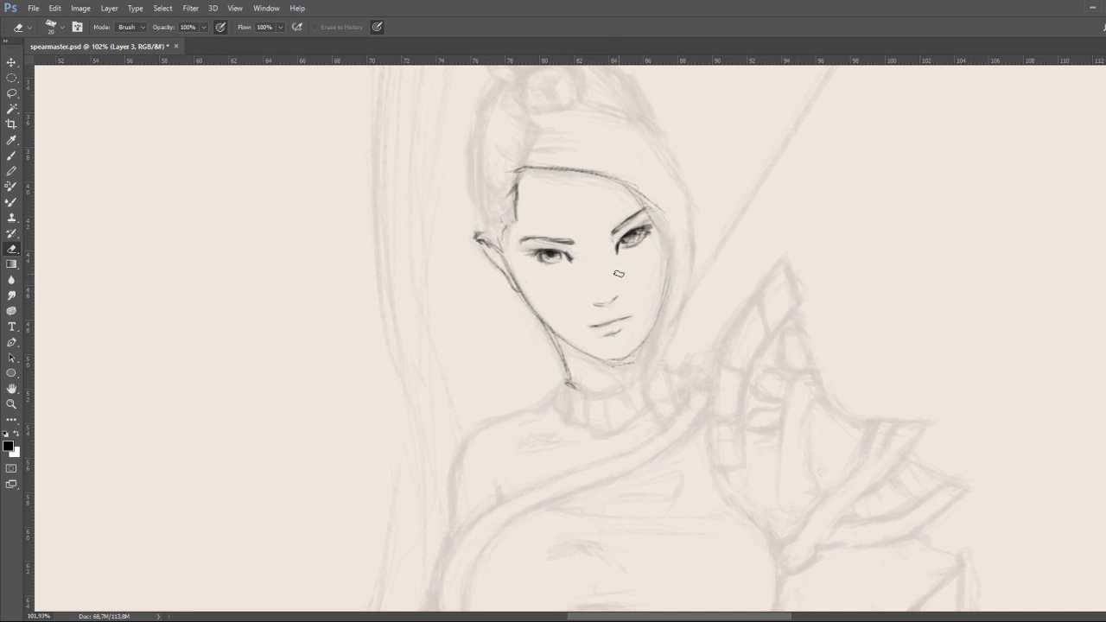
key("b")
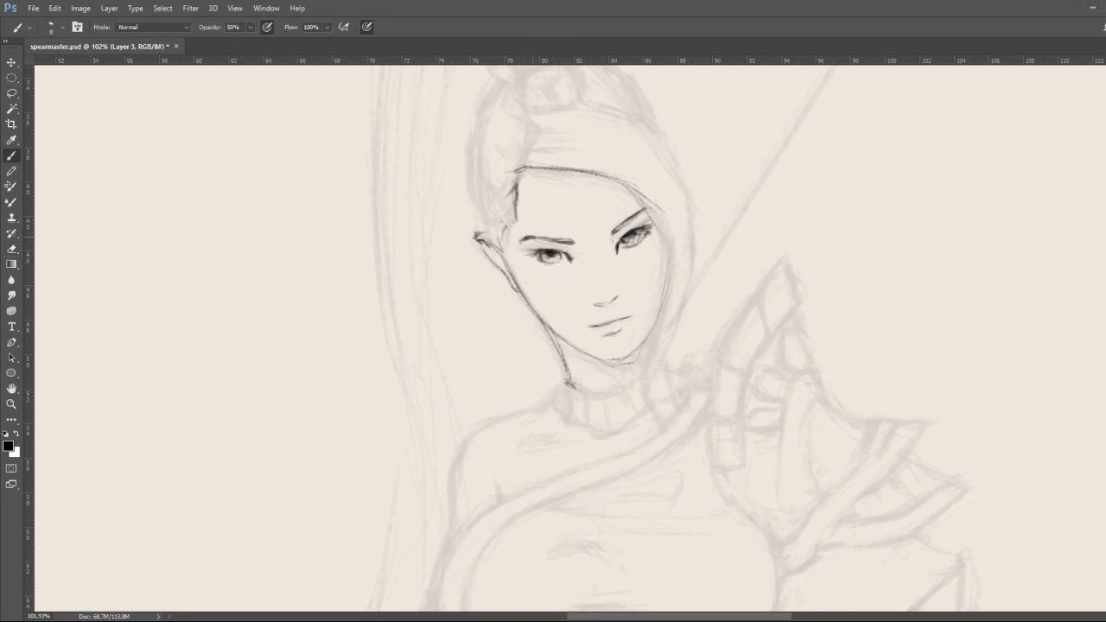
left_click_drag(553, 240, 530, 235)
key("e")
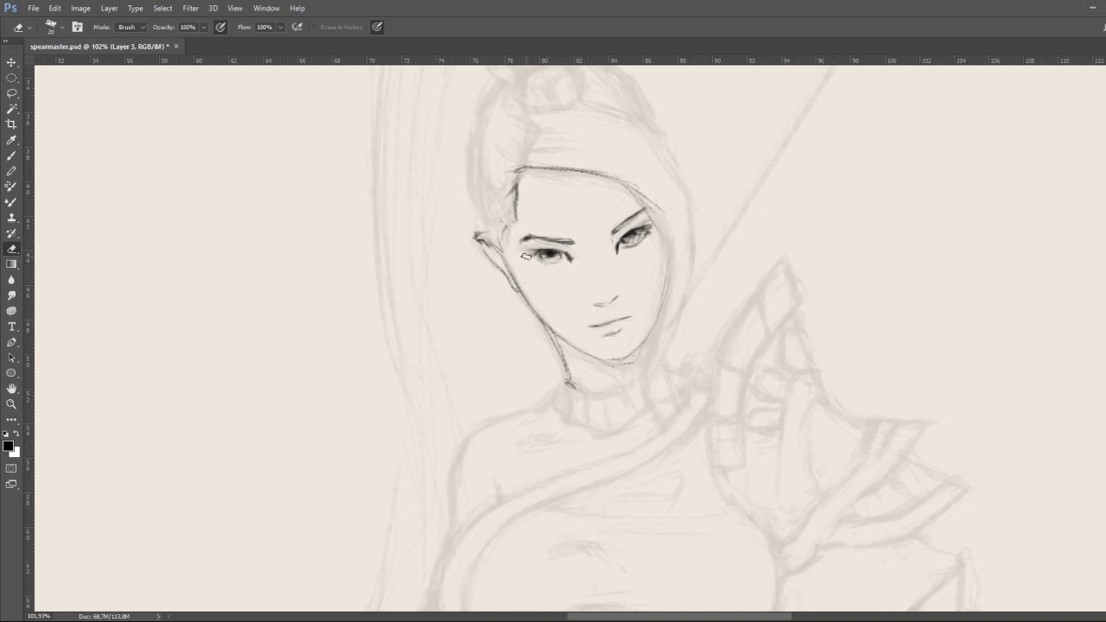
Draw the outer hair contour on the right side of the warrior's head and the parting line above the forehead.
key("b")
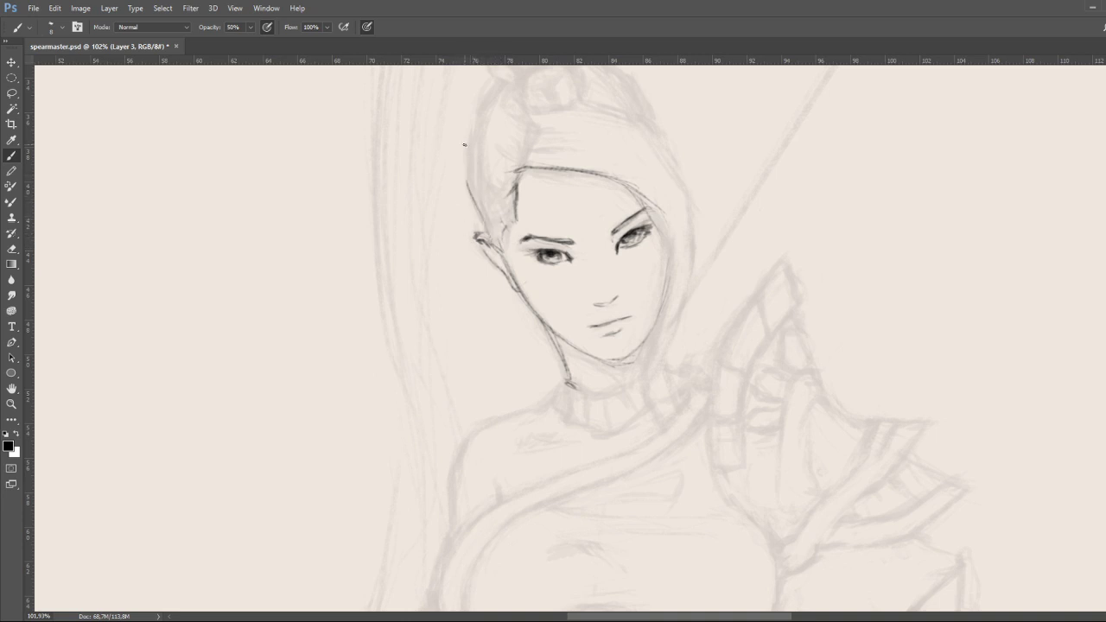
mouse_move(470, 202)
left_mouse_down()
mouse_move(474, 112)
mouse_move(470, 197)
left_mouse_up()
mouse_move(477, 133)
left_mouse_down()
mouse_move(467, 186)
mouse_move(499, 237)
left_mouse_up()
mouse_move(533, 173)
left_mouse_down()
mouse_move(531, 127)
mouse_move(524, 157)
mouse_move(534, 166)
mouse_move(522, 166)
mouse_move(536, 156)
left_mouse_up()
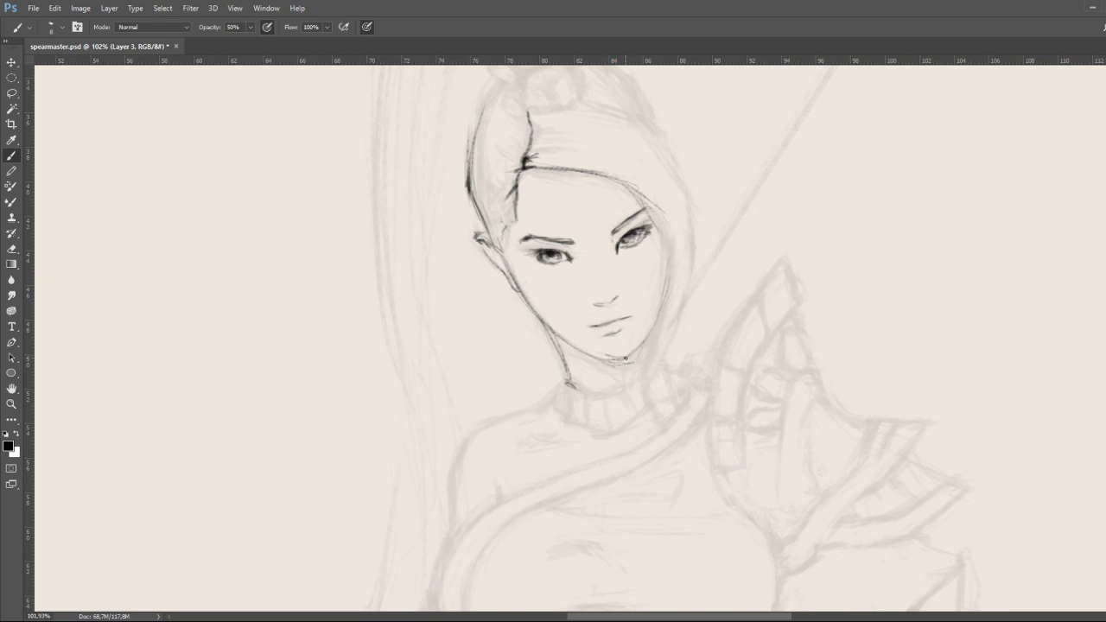
Erase the rounded chin line and redraw a more pointed chin with the left jaw and cheek contour.
key("e")
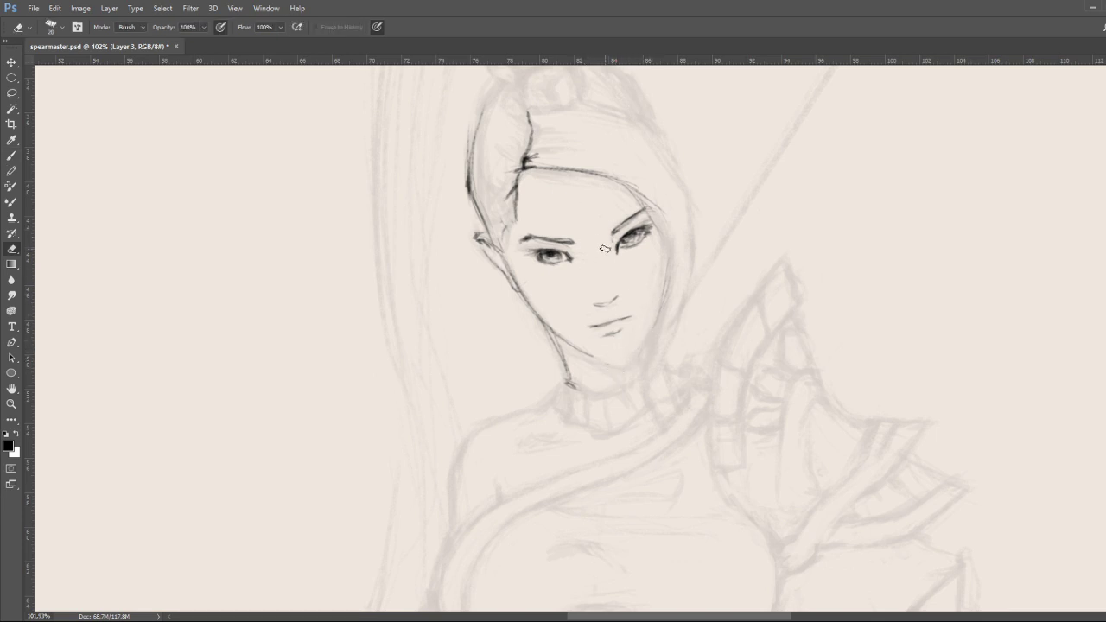
key("b")
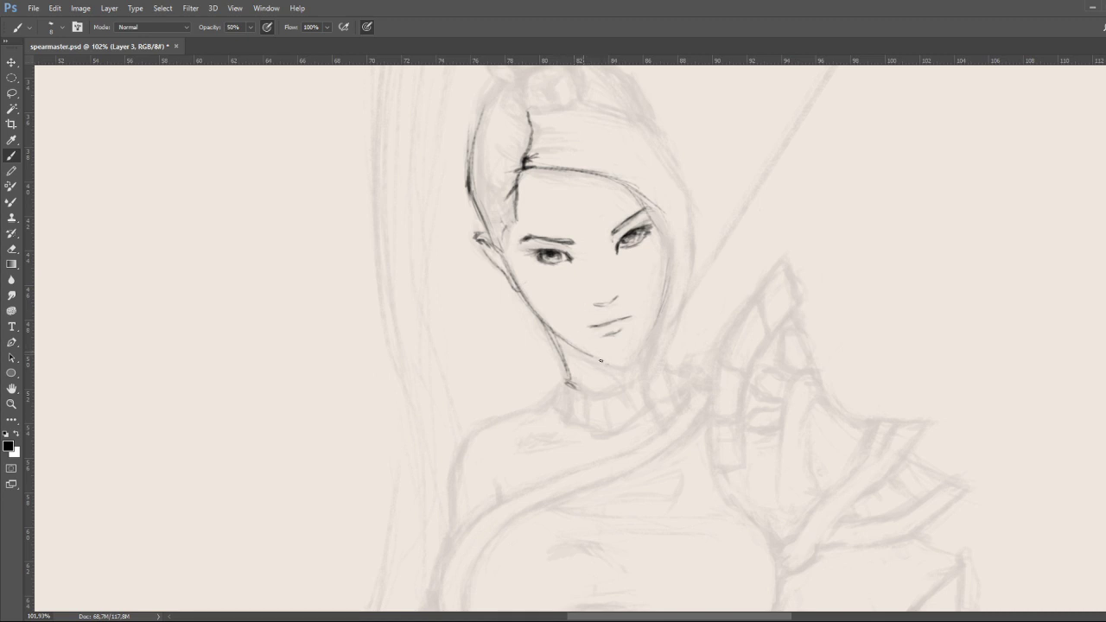
left_click_drag(596, 356, 626, 362)
mouse_move(653, 321)
left_mouse_down()
mouse_move(630, 351)
mouse_move(640, 341)
left_mouse_up()
left_click_drag(670, 277, 660, 300)
Clean up and redraw the right cheek line between the ear and the jaw as a crisper stroke.
key("e")
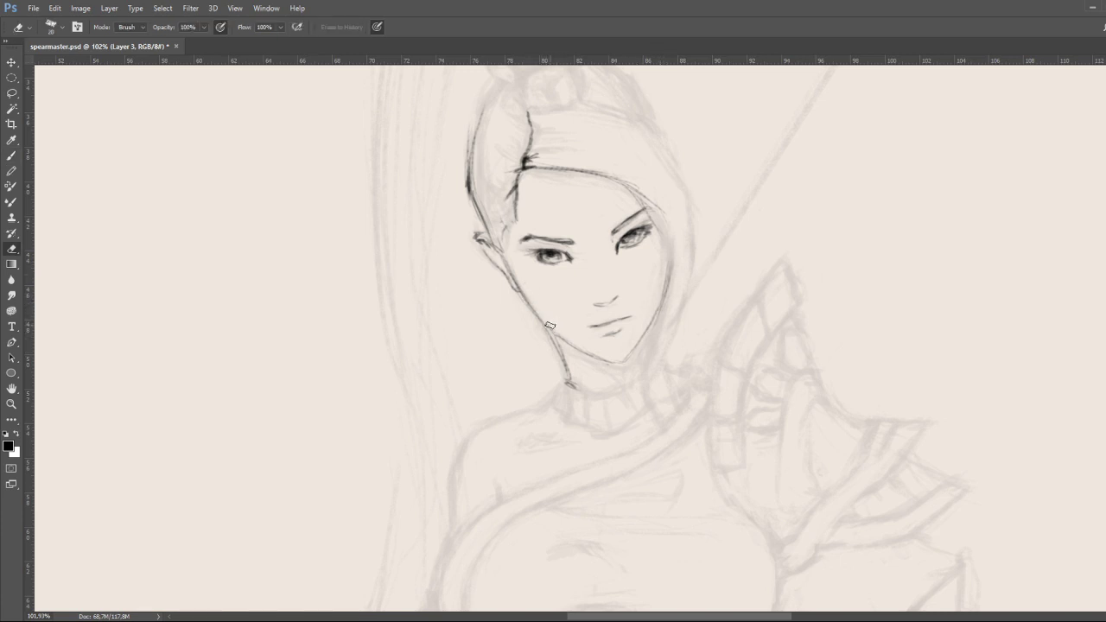
key("b")
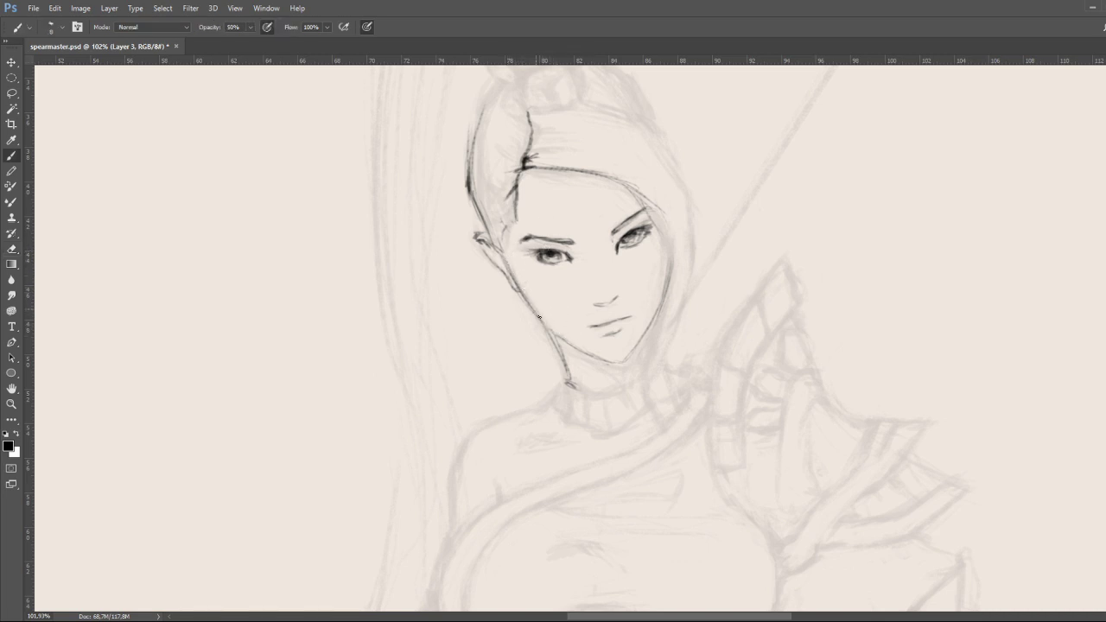
mouse_move(523, 289)
left_mouse_down()
mouse_move(552, 329)
mouse_move(531, 305)
left_mouse_up()
left_click_drag(512, 261, 525, 294)
key("e")
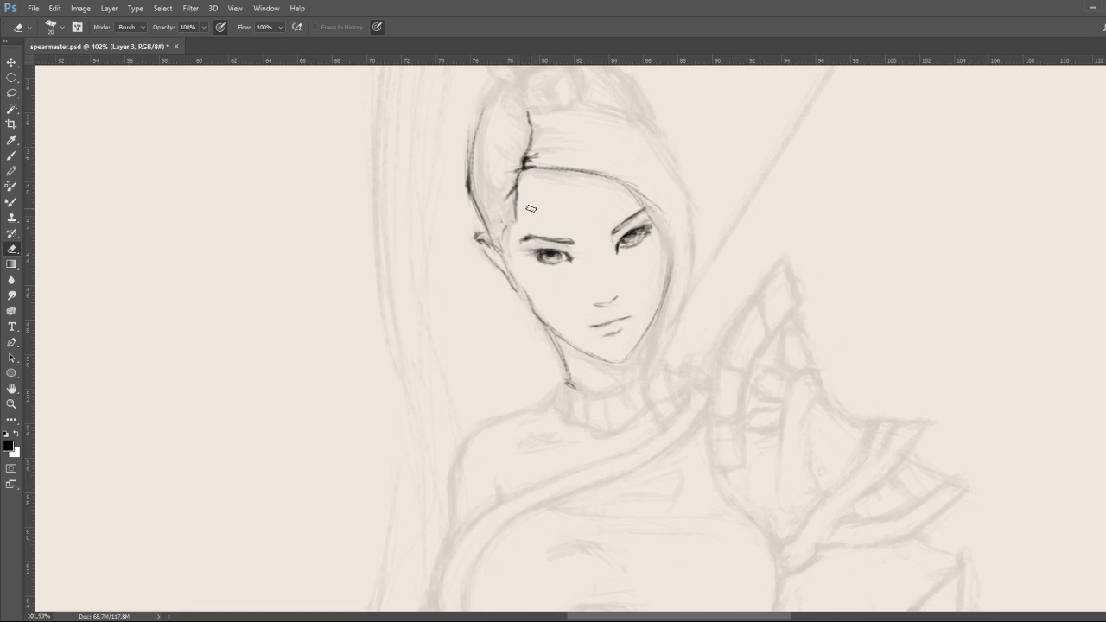
Mark the inner ear line and draw the swept fringe's inner edge beside the eye and its outer contour.
key("b")
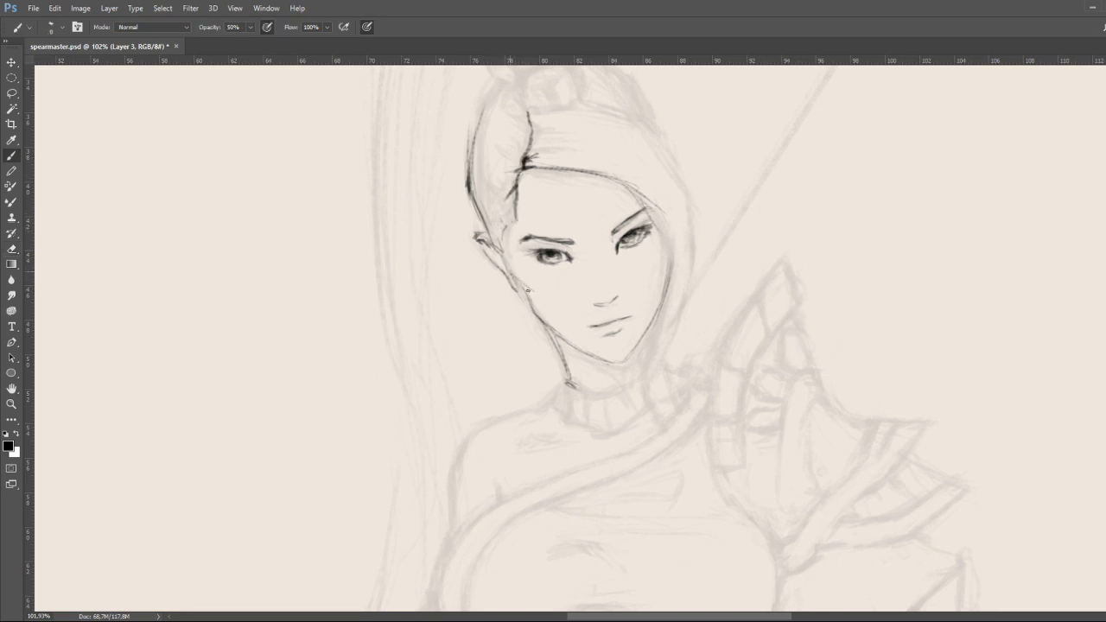
left_click_drag(527, 290, 516, 274)
left_click_drag(651, 208, 675, 277)
left_click_drag(660, 232, 674, 310)
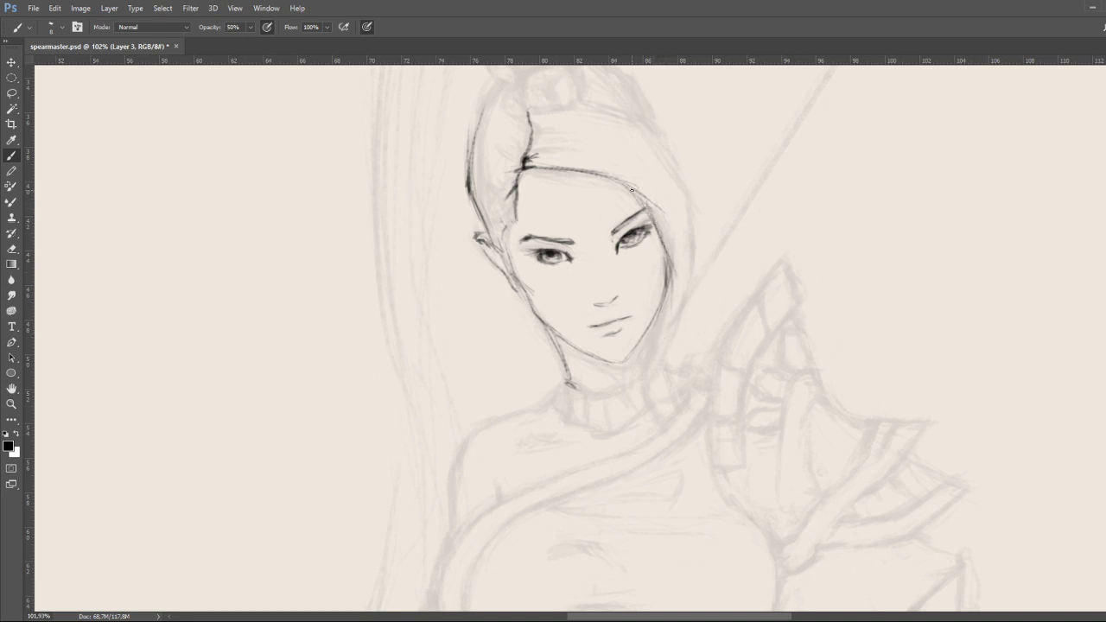
left_click_drag(636, 197, 681, 270)
mouse_move(663, 156)
left_mouse_down()
mouse_move(699, 236)
mouse_move(663, 154)
mouse_move(690, 210)
mouse_move(692, 278)
left_mouse_up()
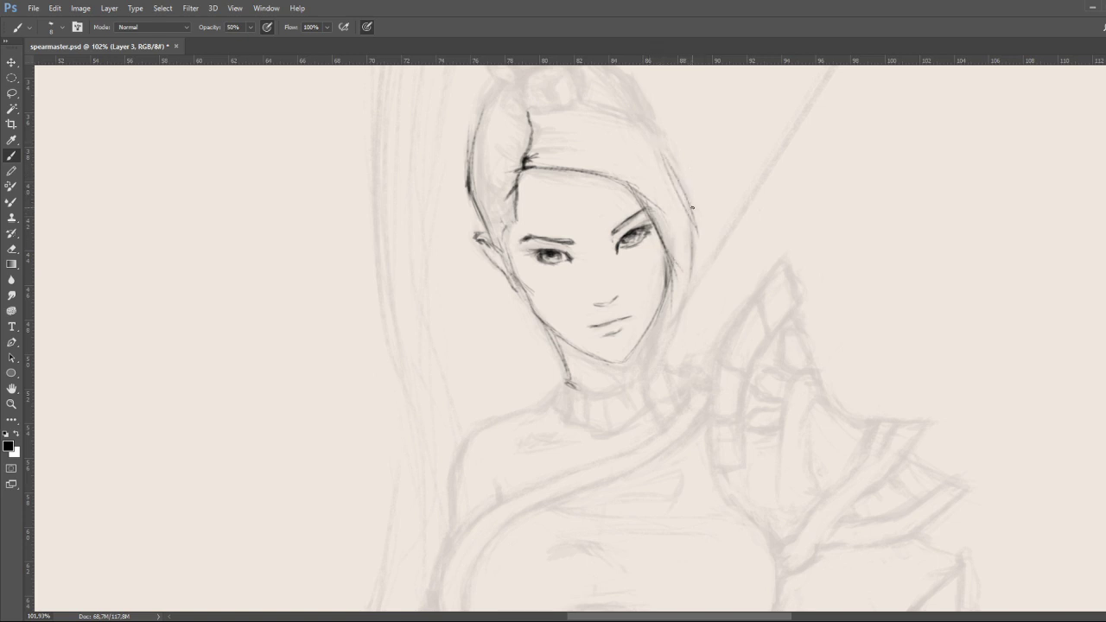
left_click_drag(693, 226, 684, 289)
With brush opacity at 80%, darken the fringe's outer edge and draw its upper edge from the parting plus the crown contour.
key("8")
mouse_move(680, 188)
left_mouse_down()
mouse_move(693, 216)
mouse_move(677, 171)
mouse_move(689, 270)
mouse_move(694, 229)
mouse_move(683, 308)
left_mouse_up()
left_click_drag(530, 112, 559, 107)
mouse_move(549, 112)
left_mouse_down()
mouse_move(623, 108)
mouse_move(609, 107)
mouse_move(658, 122)
mouse_move(668, 160)
left_mouse_up()
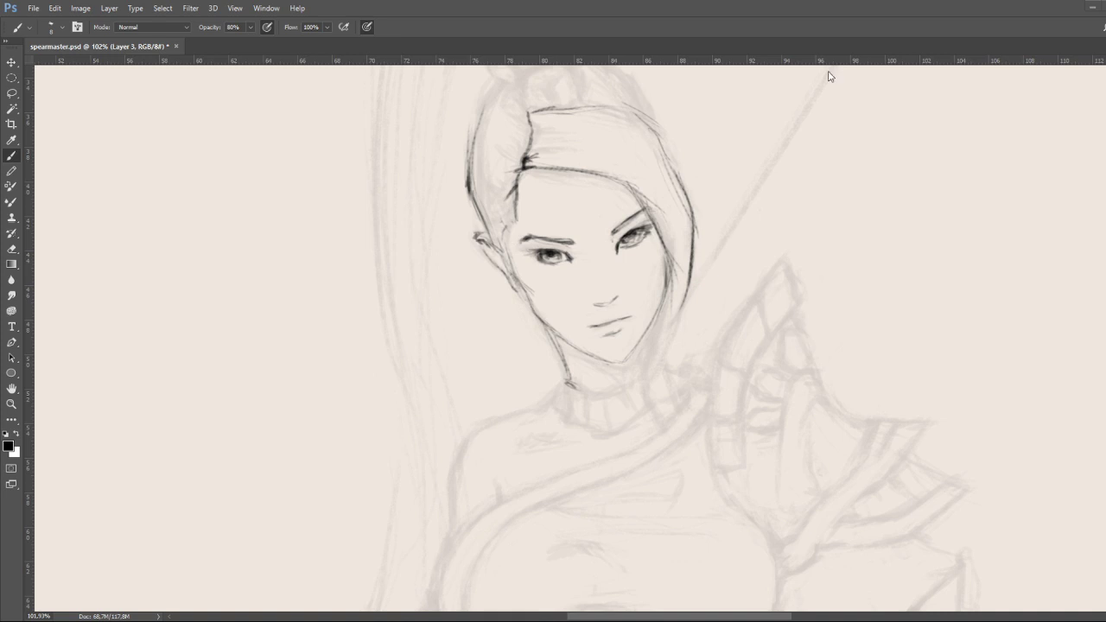
mouse_move(530, 107)
left_mouse_down()
mouse_move(586, 101)
mouse_move(652, 116)
mouse_move(645, 105)
mouse_move(657, 132)
mouse_move(645, 165)
mouse_move(672, 209)
left_mouse_up()
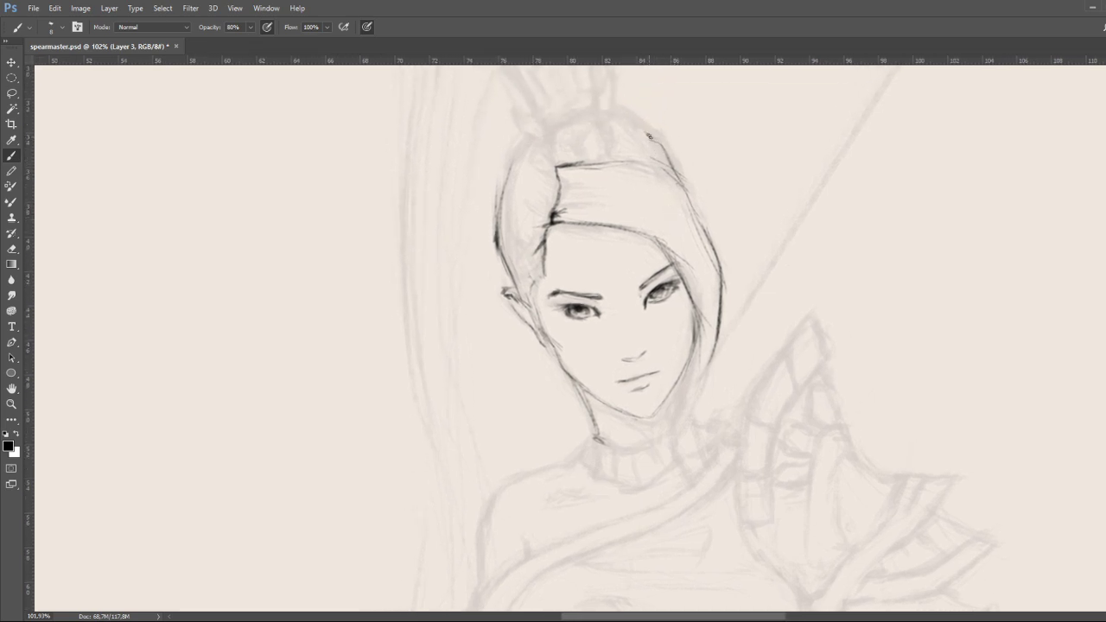
mouse_move(649, 136)
left_mouse_down()
mouse_move(686, 178)
mouse_move(659, 167)
mouse_move(688, 189)
mouse_move(673, 183)
mouse_move(708, 237)
left_mouse_up()
mouse_move(612, 109)
left_mouse_down()
mouse_move(629, 114)
mouse_move(604, 110)
mouse_move(609, 128)
left_mouse_up()
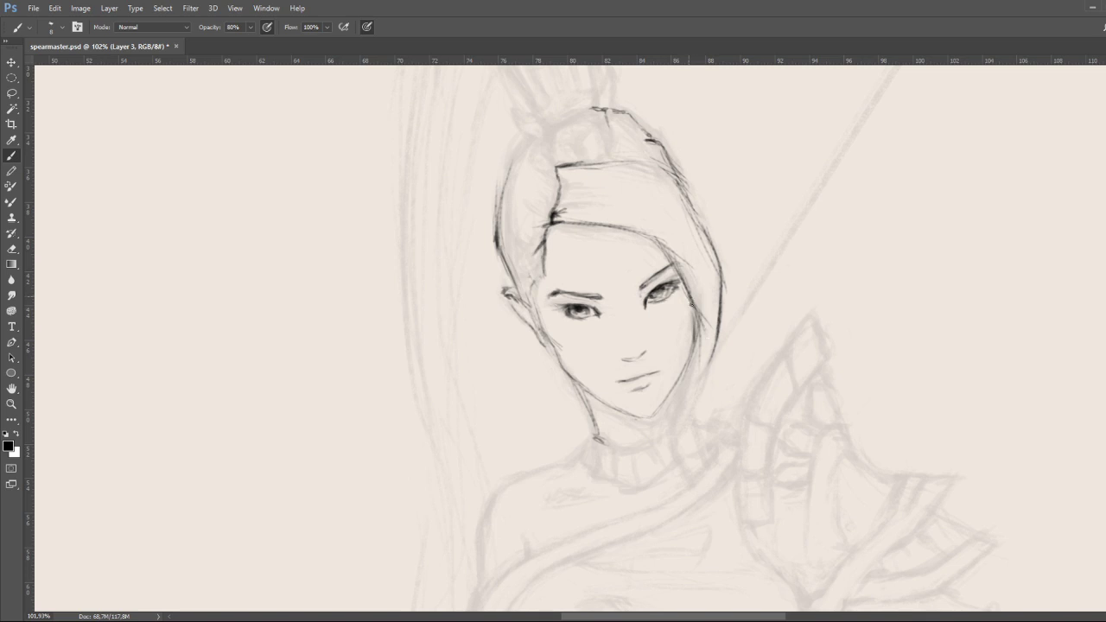
Draw the loose hair lock falling from the fringe past the jaw to a pointed tip at the collar.
mouse_move(692, 305)
left_mouse_down()
mouse_move(708, 366)
mouse_move(699, 380)
mouse_move(707, 345)
mouse_move(678, 441)
mouse_move(692, 472)
mouse_move(672, 425)
mouse_move(691, 385)
mouse_move(677, 391)
left_mouse_up()
mouse_move(673, 453)
left_mouse_down()
mouse_move(688, 475)
mouse_move(686, 423)
left_mouse_up()
left_click_drag(711, 363, 685, 472)
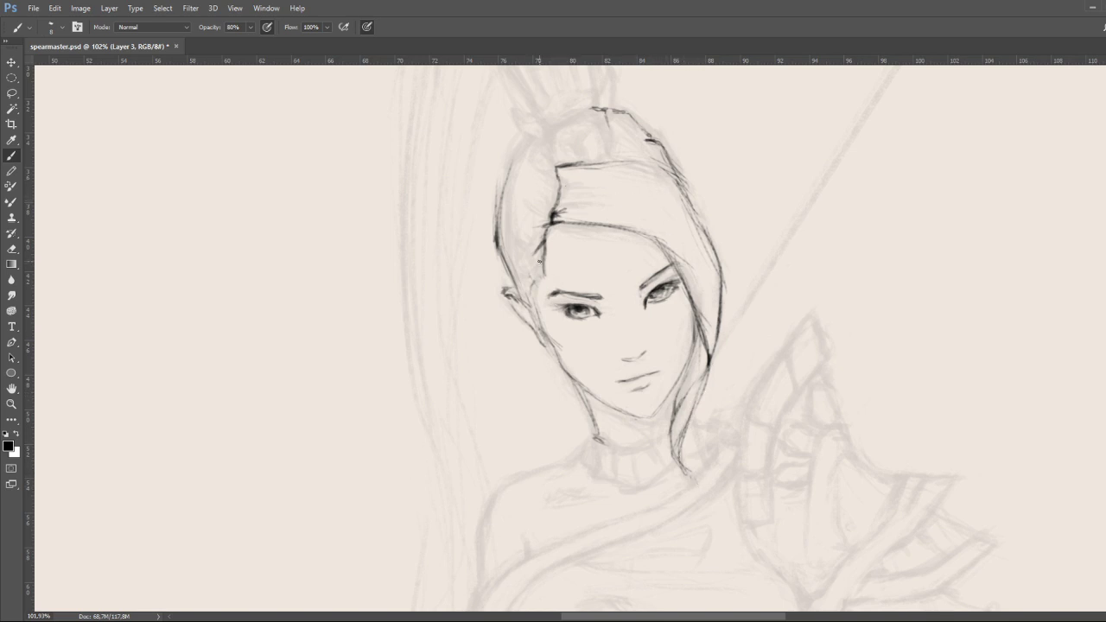
Define the hairline between temple and ear, and darken the neck line and the lips.
left_click_drag(540, 280, 542, 272)
left_click_drag(536, 288, 509, 254)
mouse_move(511, 270)
left_mouse_down()
mouse_move(505, 254)
mouse_move(539, 275)
mouse_move(522, 278)
mouse_move(523, 307)
mouse_move(512, 295)
left_mouse_up()
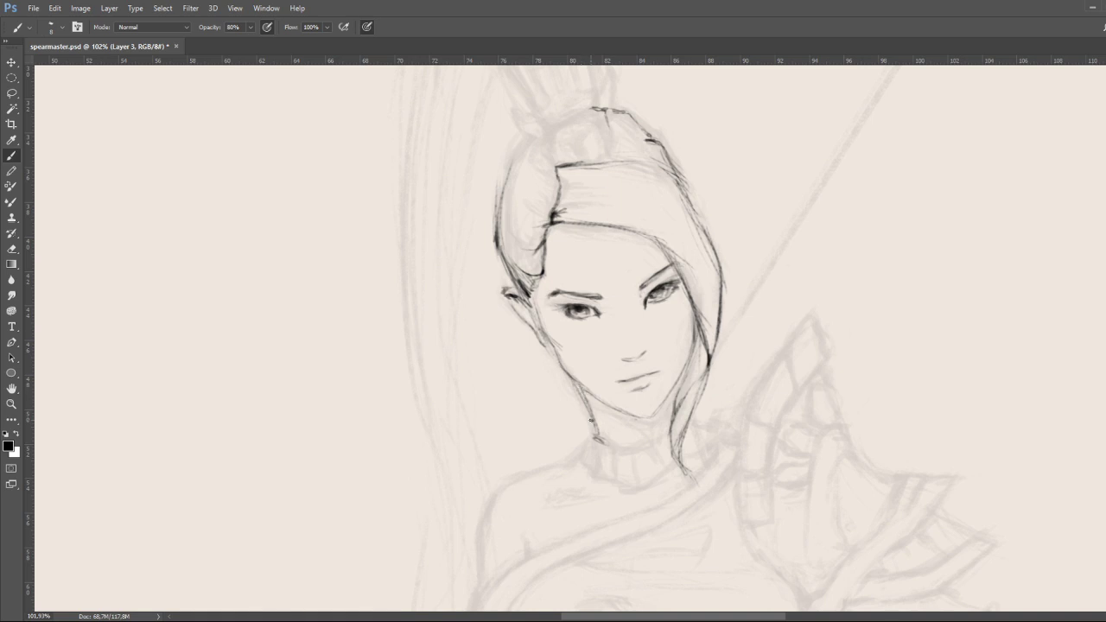
left_click_drag(584, 395, 614, 446)
left_click_drag(636, 391, 648, 386)
key("e")
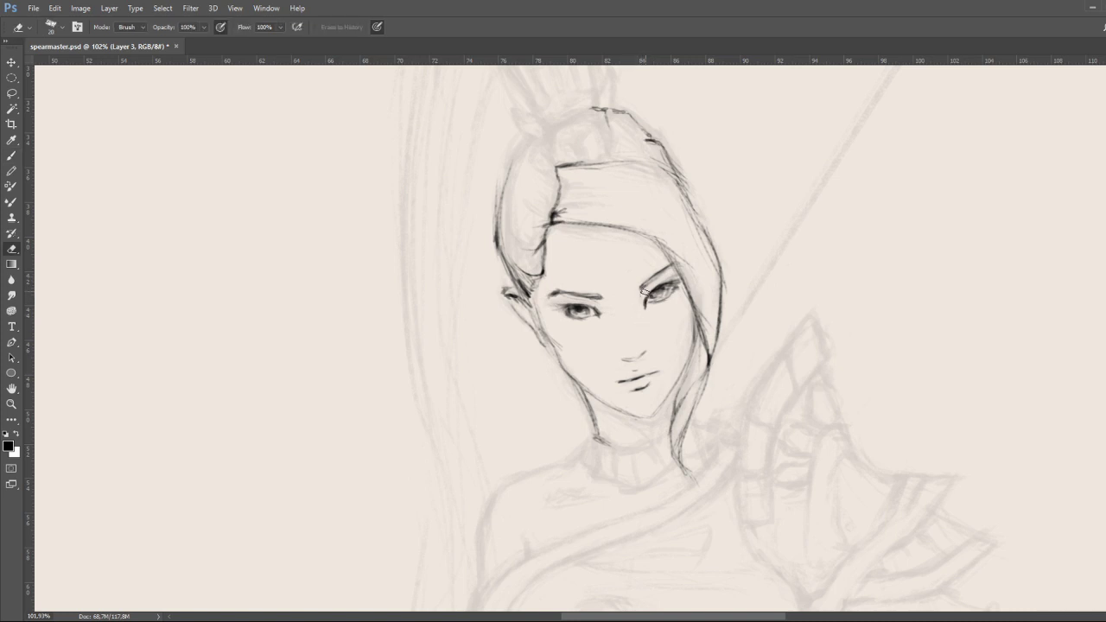
key("b")
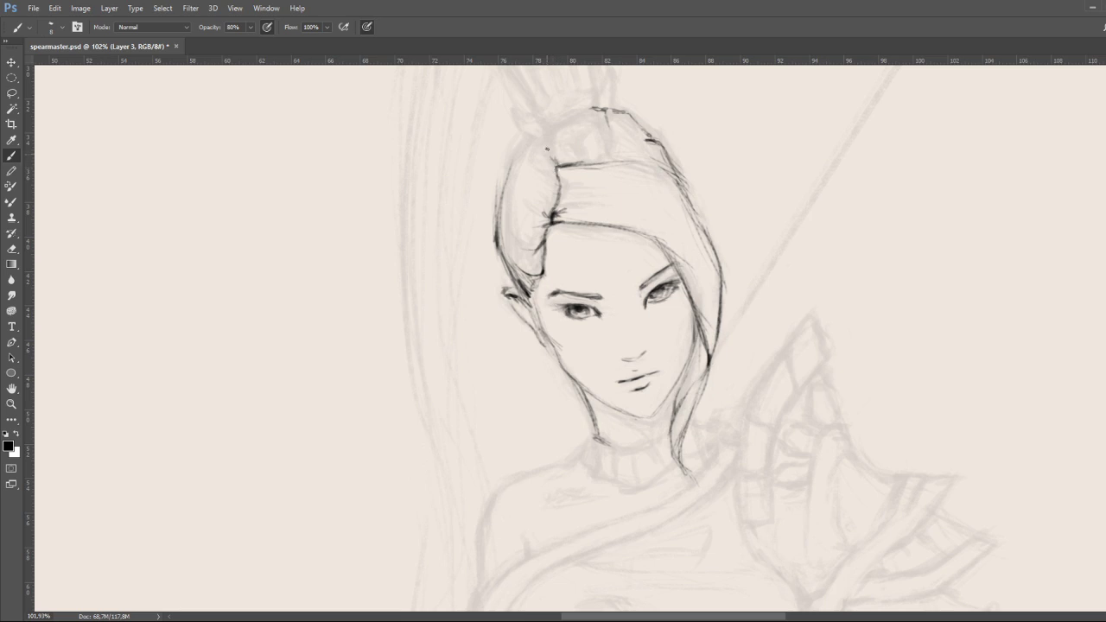
Outline the hair ornament above the forehead and draw its inner curves with a spiral in the lower right corner.
mouse_move(553, 159)
left_mouse_down()
mouse_move(549, 121)
mouse_move(598, 106)
mouse_move(542, 123)
mouse_move(608, 112)
mouse_move(614, 162)
mouse_move(596, 166)
mouse_move(611, 152)
mouse_move(599, 165)
mouse_move(622, 162)
mouse_move(610, 151)
mouse_move(559, 172)
mouse_move(537, 134)
mouse_move(577, 108)
left_mouse_up()
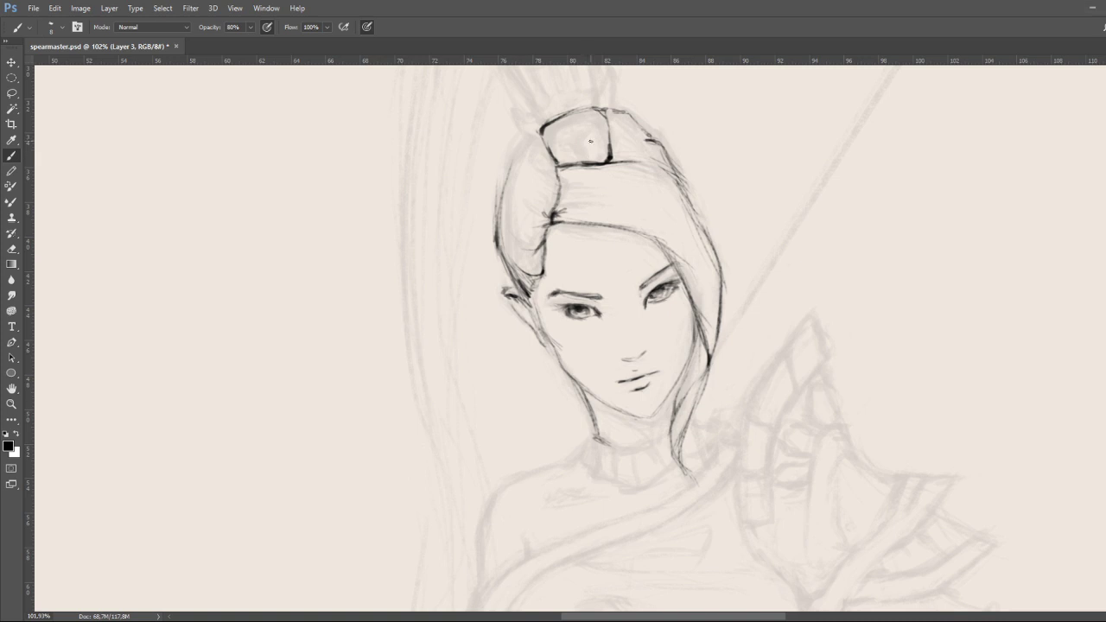
mouse_move(585, 156)
left_mouse_down()
mouse_move(573, 130)
mouse_move(582, 163)
mouse_move(571, 123)
mouse_move(582, 164)
mouse_move(565, 144)
mouse_move(605, 129)
mouse_move(573, 150)
left_mouse_up()
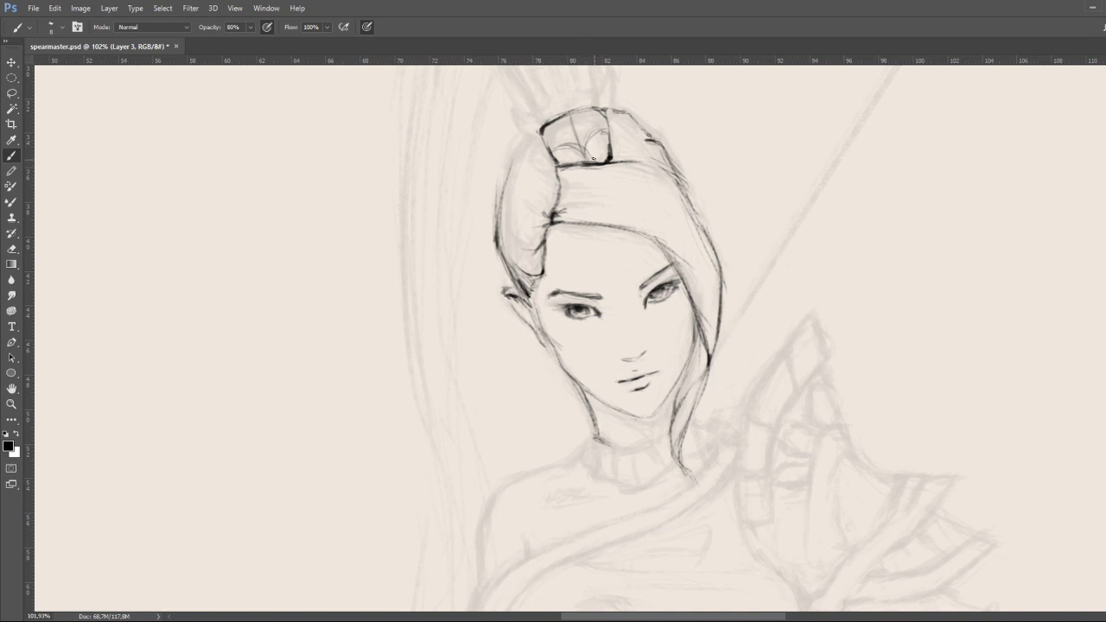
left_click_drag(587, 154, 607, 129)
left_click_drag(603, 129, 612, 136)
left_click_drag(552, 146, 574, 147)
key("e")
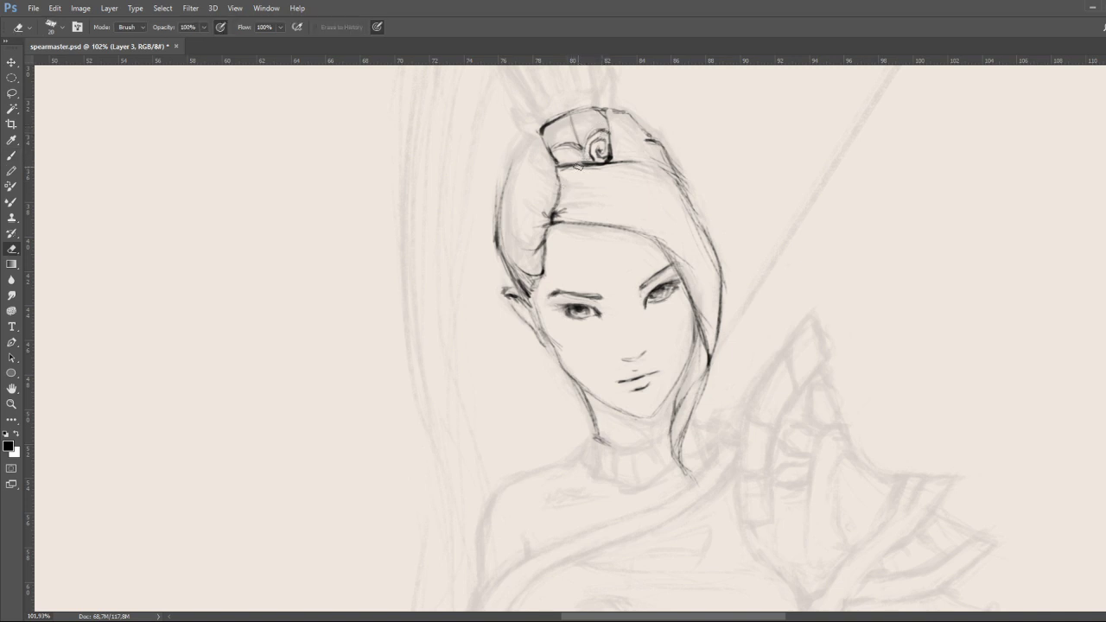
key("b")
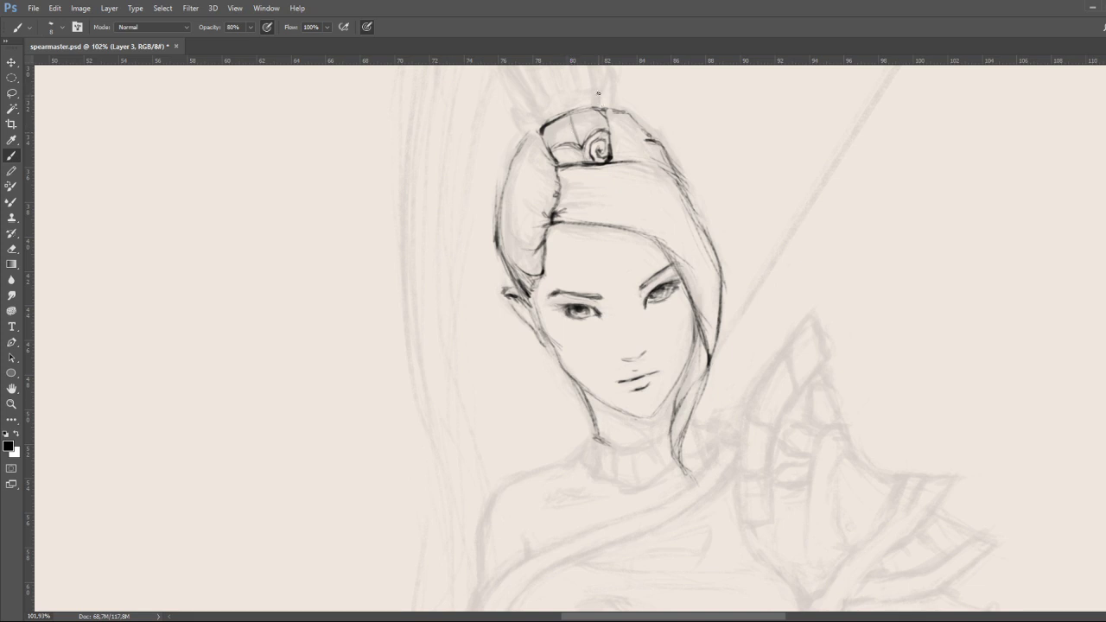
Draw small leaf-shaped wings at both sides of the ornament where it meets the hair.
left_click_drag(601, 92, 599, 113)
left_click_drag(626, 105, 602, 107)
mouse_move(541, 126)
left_mouse_down()
mouse_move(568, 106)
mouse_move(526, 149)
mouse_move(555, 124)
mouse_move(524, 132)
left_mouse_up()
left_click_drag(592, 113, 599, 186)
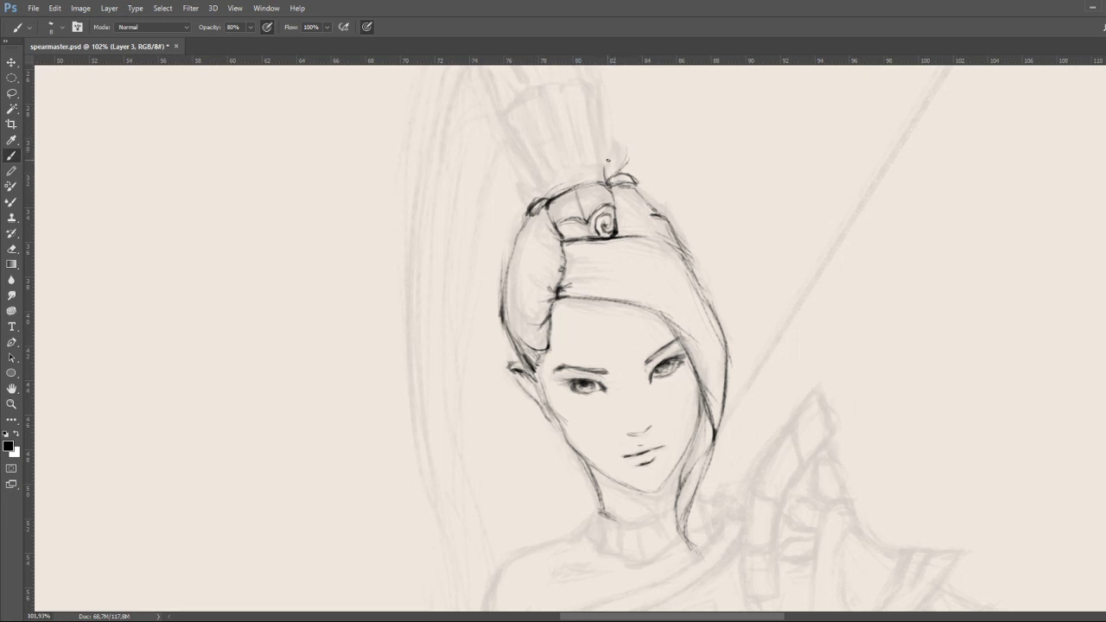
mouse_move(605, 177)
left_mouse_down()
mouse_move(622, 134)
mouse_move(629, 172)
mouse_move(629, 152)
mouse_move(609, 179)
mouse_move(628, 159)
left_mouse_up()
mouse_move(546, 197)
left_mouse_down()
mouse_move(541, 182)
mouse_move(522, 178)
mouse_move(520, 196)
mouse_move(536, 202)
mouse_move(542, 191)
mouse_move(515, 185)
mouse_move(547, 192)
left_mouse_up()
key("ctrl+z")
Outline the tall flared ponytail cuff above the ornament with its side edges and curved upper rim.
left_click_drag(516, 145, 534, 177)
mouse_move(512, 106)
left_mouse_down()
mouse_move(552, 84)
mouse_move(537, 92)
mouse_move(589, 78)
mouse_move(575, 80)
mouse_move(597, 86)
mouse_move(583, 82)
mouse_move(608, 137)
left_mouse_up()
left_click_drag(598, 90, 609, 164)
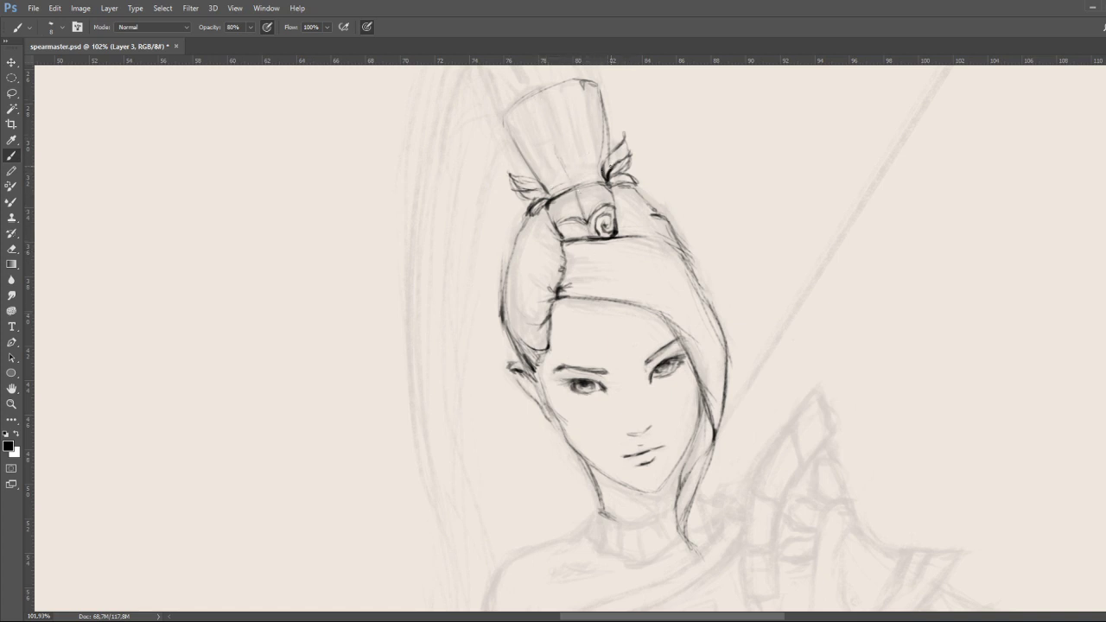
Strengthen the ponytail cuff's curved upper rim and its right edge.
key("z")
left_click(655, 231)
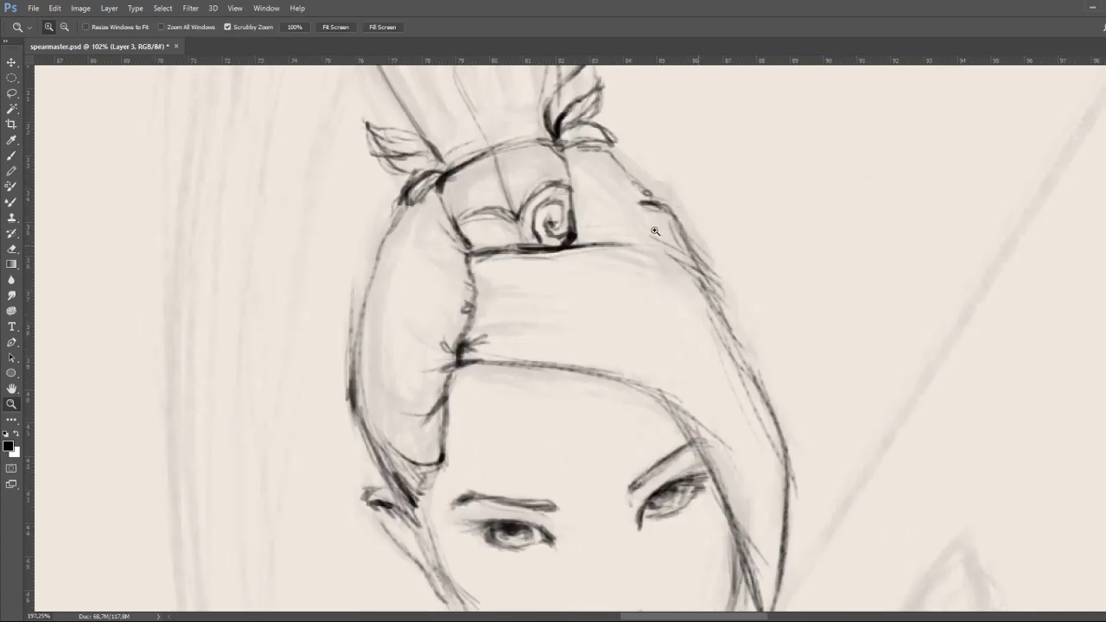
scroll(655, 231, "down", 5)
key("b")
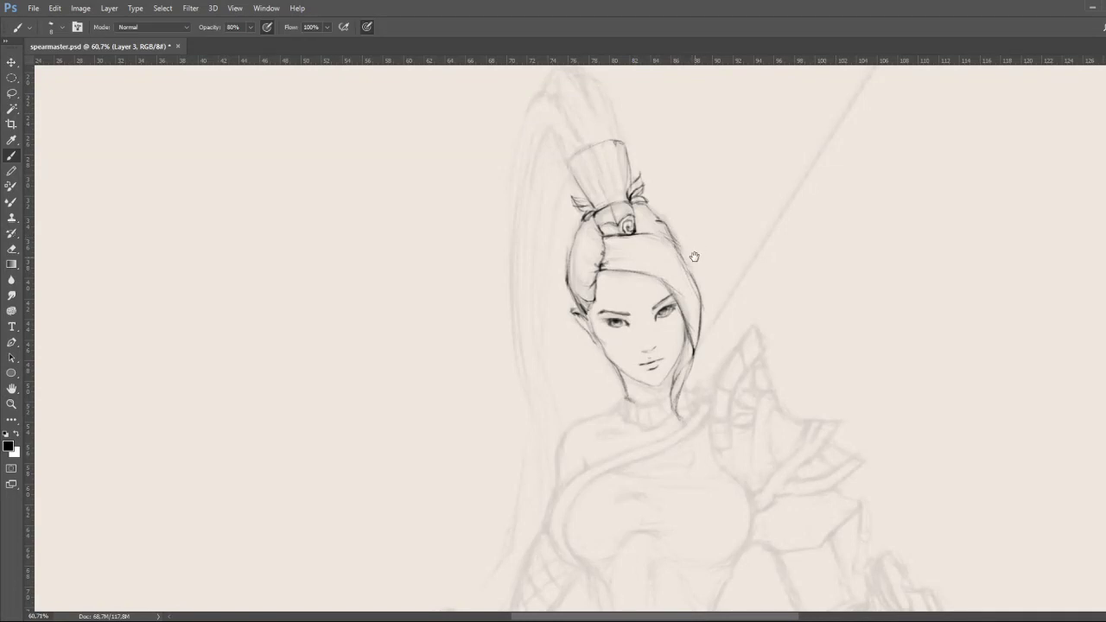
left_click_drag(694, 257, 676, 244)
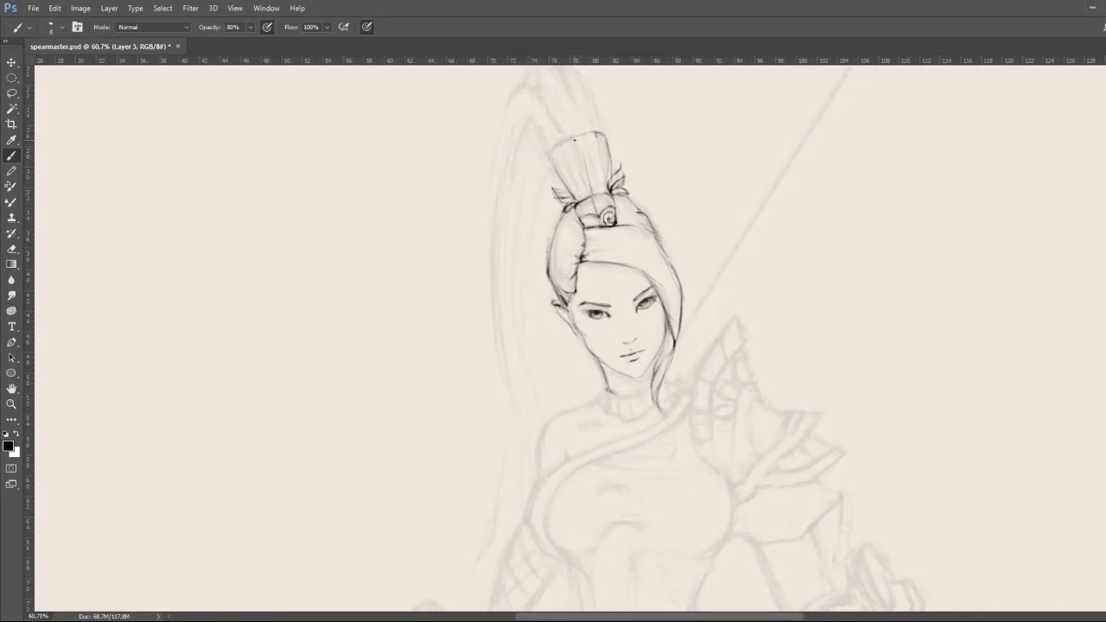
mouse_move(552, 160)
left_mouse_down()
mouse_move(551, 147)
mouse_move(559, 175)
mouse_move(581, 132)
left_mouse_up()
mouse_move(598, 134)
left_mouse_down()
mouse_move(611, 136)
mouse_move(611, 160)
left_mouse_up()
Add strand lines to the hair at the parting, on the crown and along the left side of the head.
left_click_drag(584, 252, 597, 254)
mouse_move(627, 229)
left_mouse_down()
mouse_move(609, 231)
mouse_move(644, 234)
mouse_move(631, 203)
left_mouse_up()
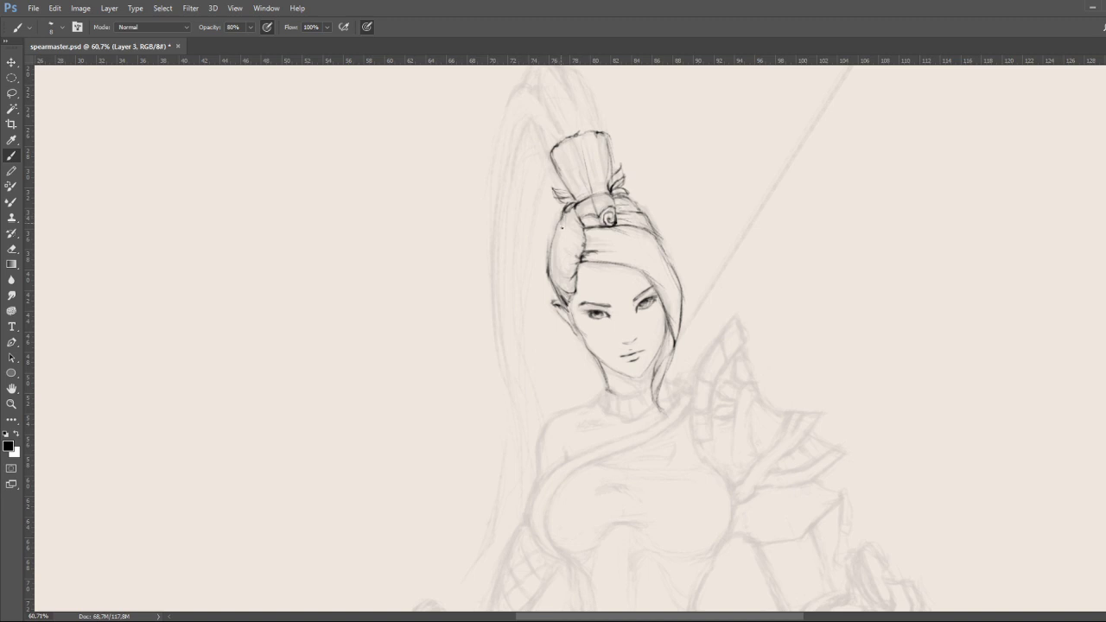
left_click_drag(562, 218, 560, 230)
left_click_drag(559, 227, 556, 242)
Draw the ponytail's two side contours rising out of the cuff.
mouse_move(542, 141)
left_mouse_down()
mouse_move(521, 109)
mouse_move(553, 150)
left_mouse_up()
left_click_drag(603, 123, 608, 177)
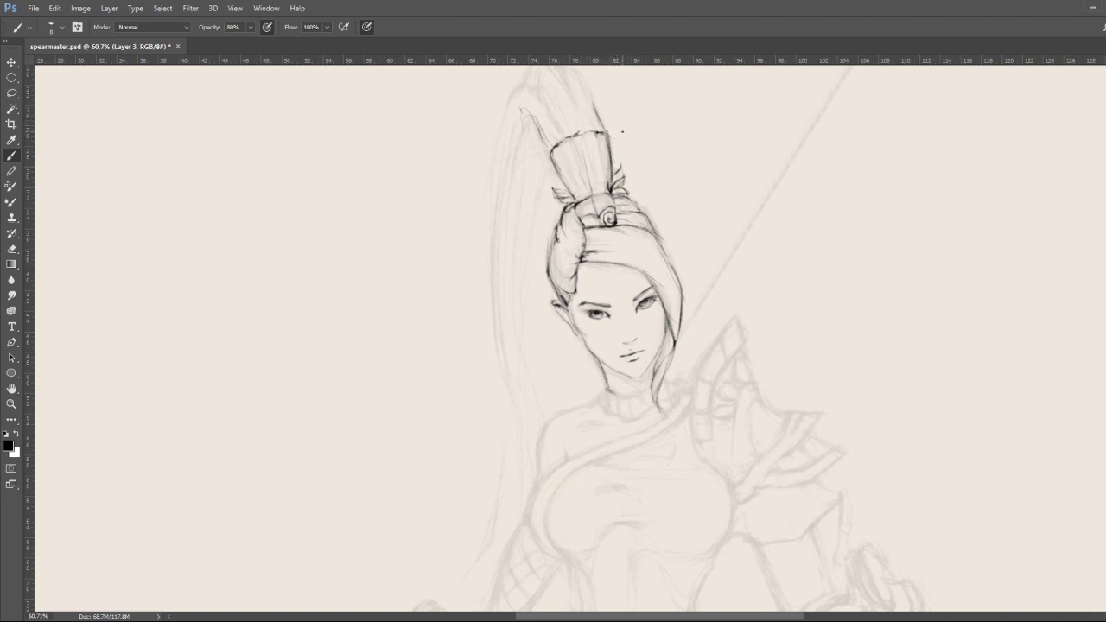
key("e")
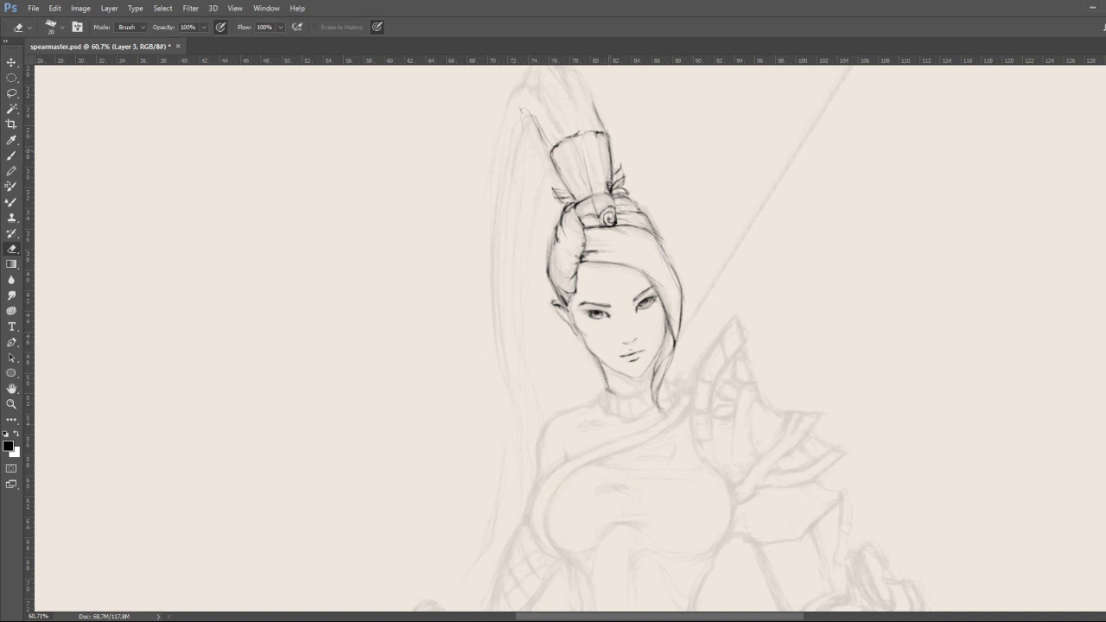
key("b")
mouse_move(609, 133)
left_mouse_down()
mouse_move(613, 165)
mouse_move(569, 197)
left_mouse_up()
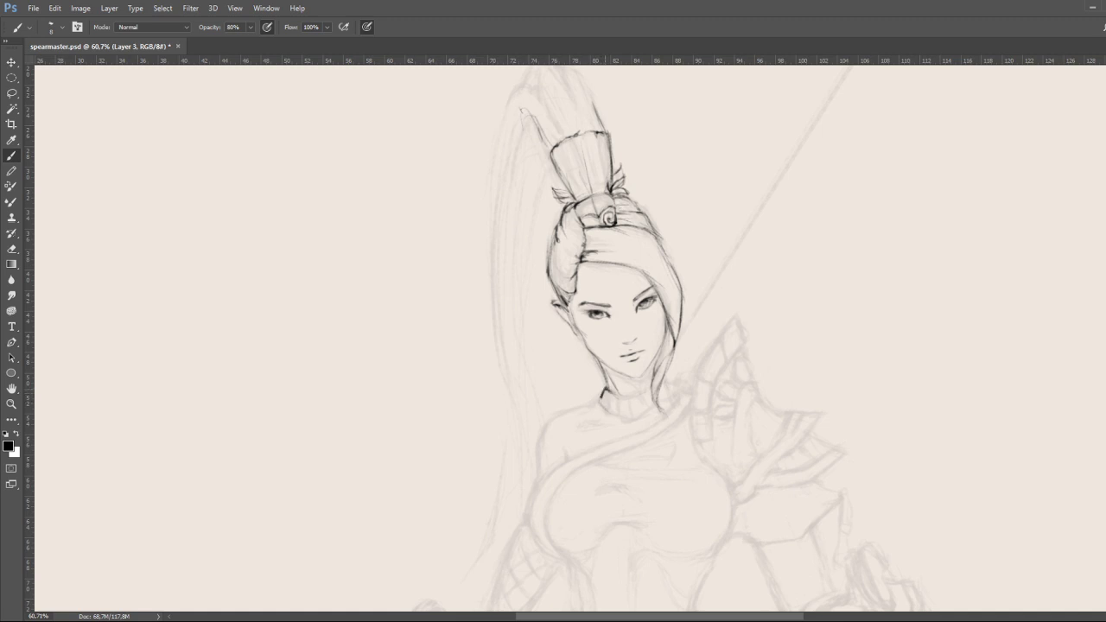
Mark the collar's left corner at the neck and rework the hair ornament with a second spiral and upper arches.
left_click_drag(604, 392, 610, 391)
key("e")
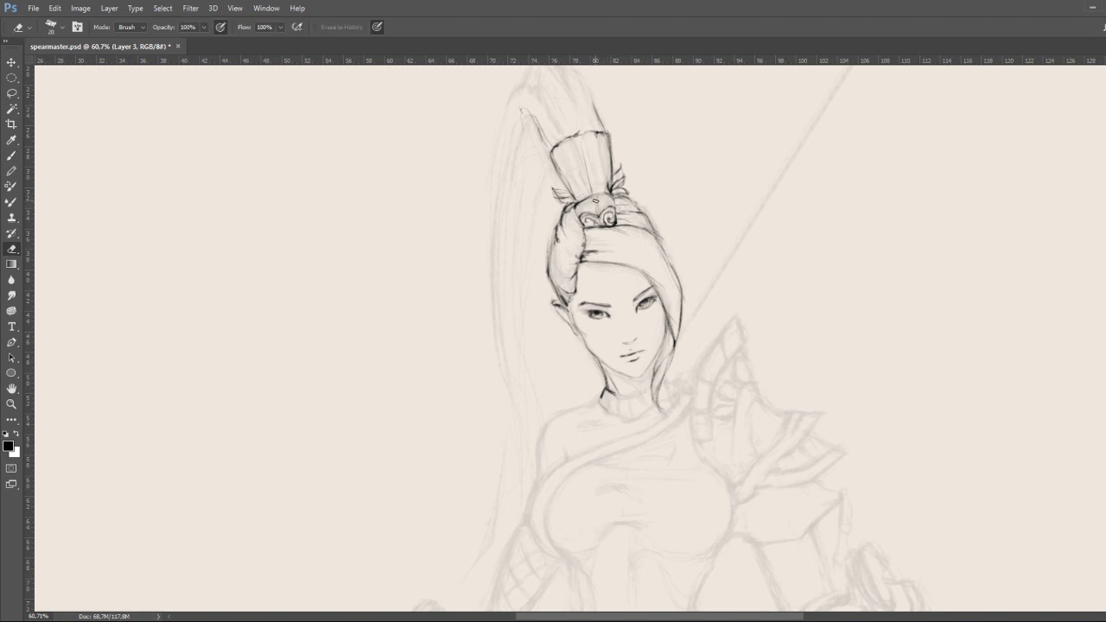
key("b")
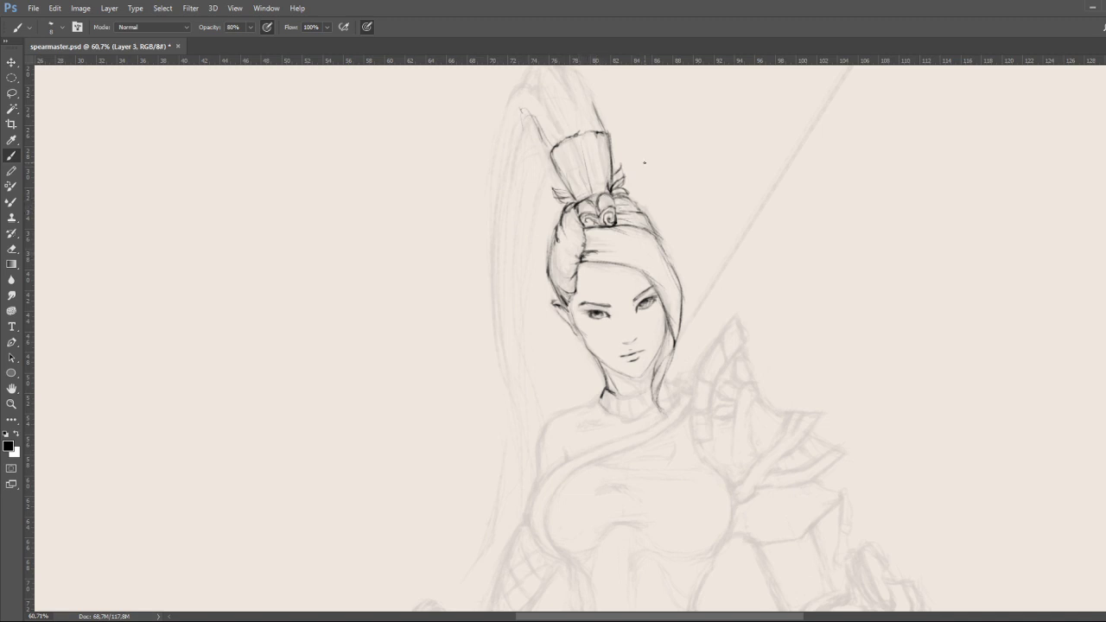
Draw the ponytail's arched top and its strands bending over to fall behind the head.
key("z")
mouse_move(689, 233)
left_mouse_down()
mouse_move(714, 239)
mouse_move(632, 279)
mouse_move(698, 345)
mouse_move(646, 244)
left_mouse_up()
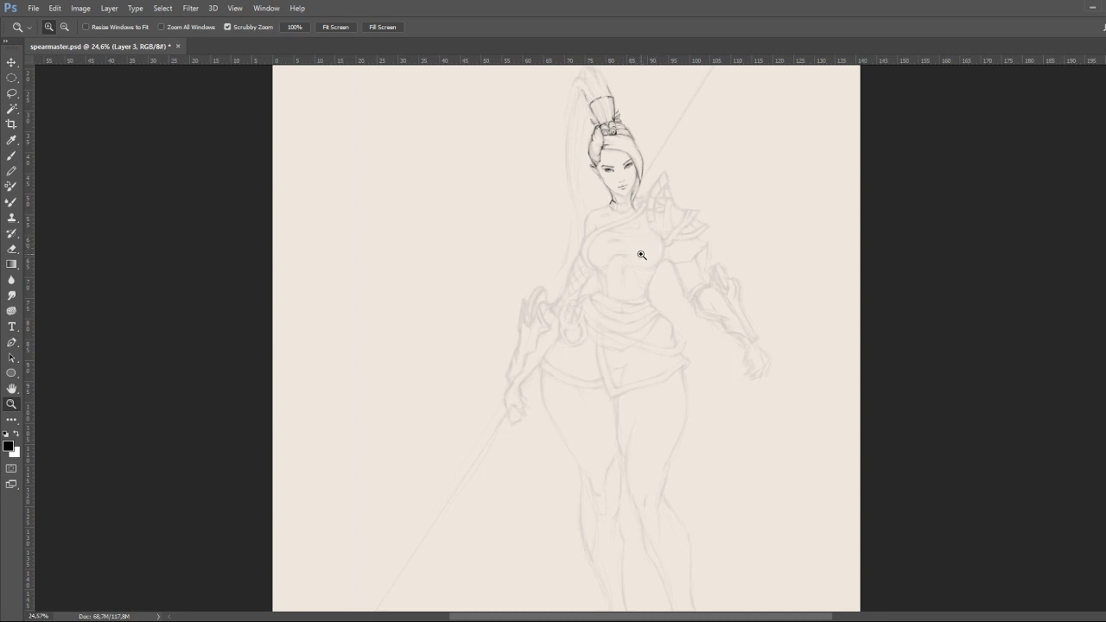
left_click_drag(641, 255, 699, 225)
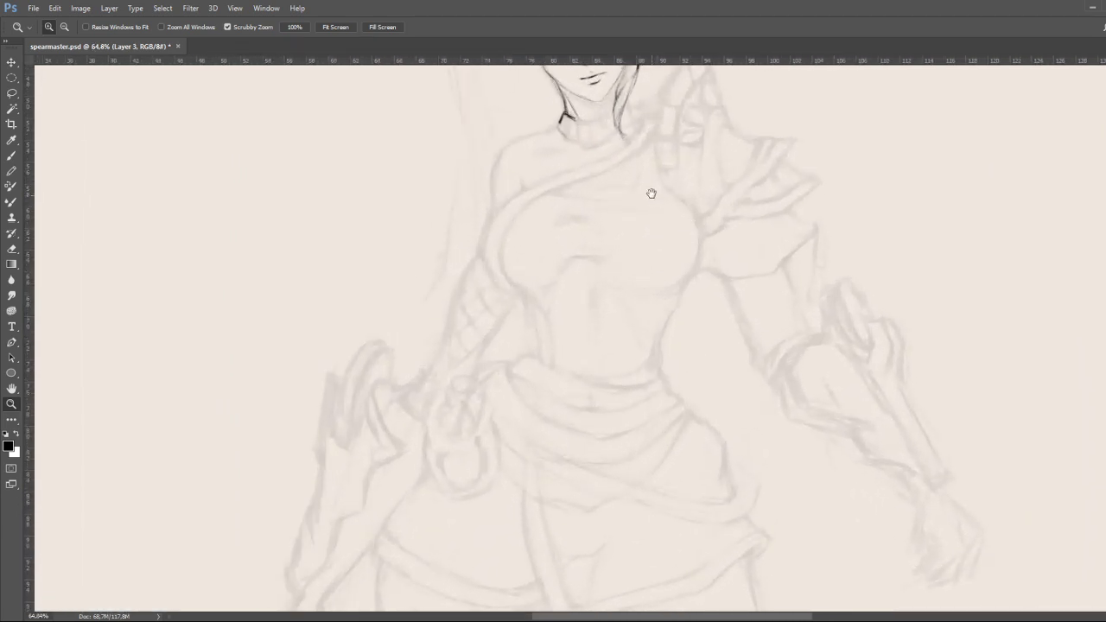
left_click_drag(651, 193, 667, 351)
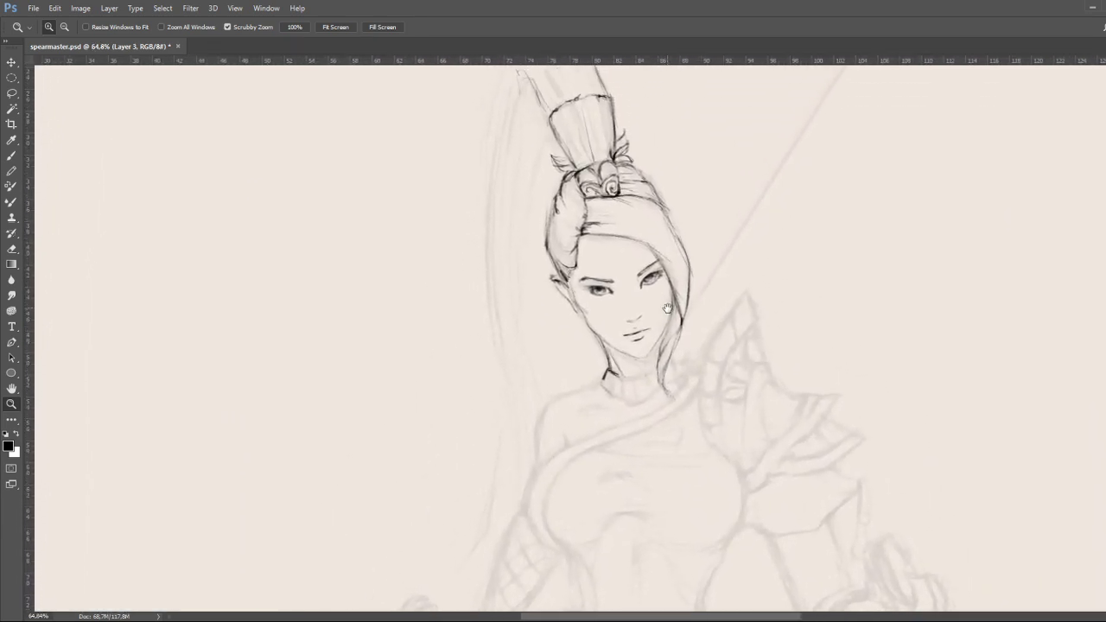
left_click_drag(668, 309, 666, 313)
key("b")
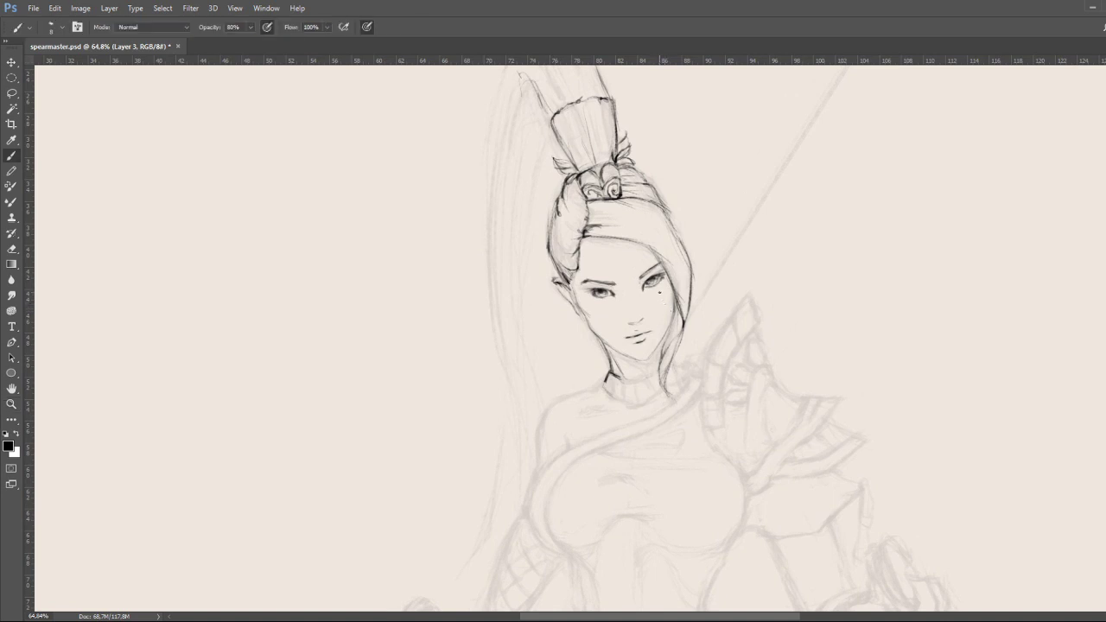
left_click_drag(601, 160, 611, 223)
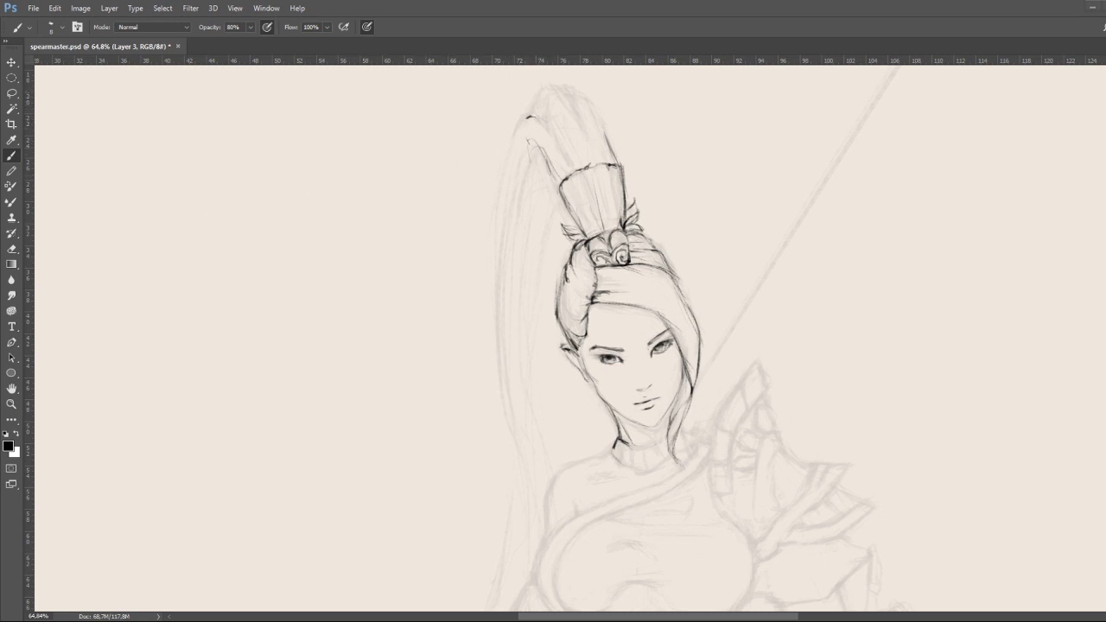
mouse_move(548, 86)
left_mouse_down()
mouse_move(581, 115)
mouse_move(529, 118)
mouse_move(581, 128)
left_mouse_up()
mouse_move(533, 115)
left_mouse_down()
mouse_move(572, 161)
mouse_move(537, 109)
mouse_move(553, 115)
mouse_move(571, 162)
mouse_move(537, 138)
mouse_move(521, 156)
mouse_move(533, 121)
mouse_move(554, 104)
mouse_move(560, 115)
mouse_move(516, 119)
mouse_move(510, 169)
left_mouse_up()
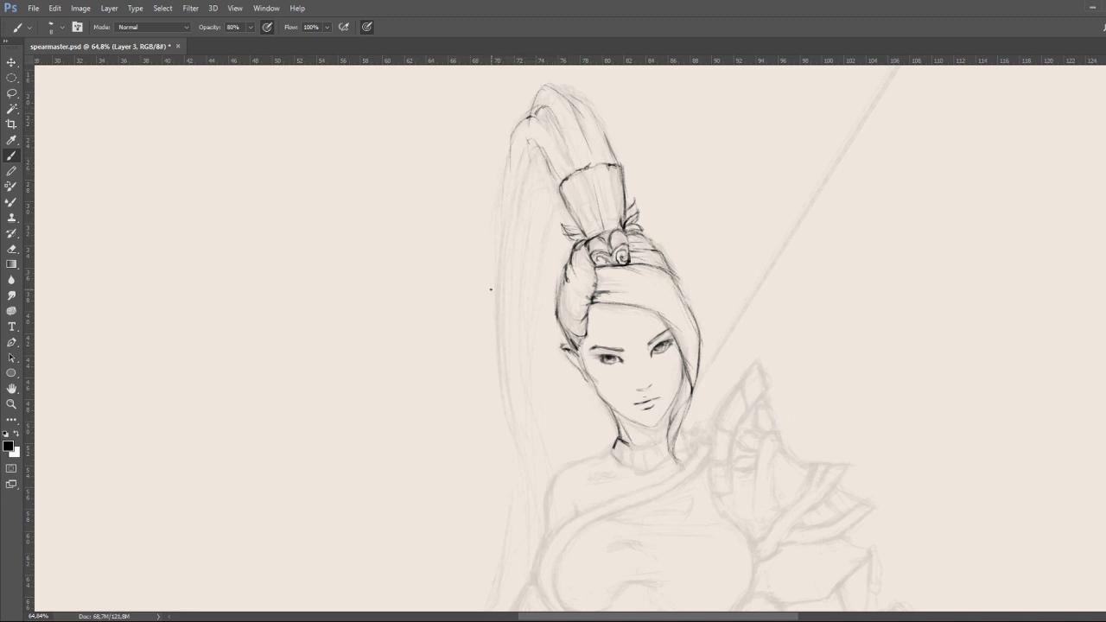
Draw the collar band around the neck and the contour of the bare left shoulder down to the upper arm.
left_click_drag(534, 327, 485, 242)
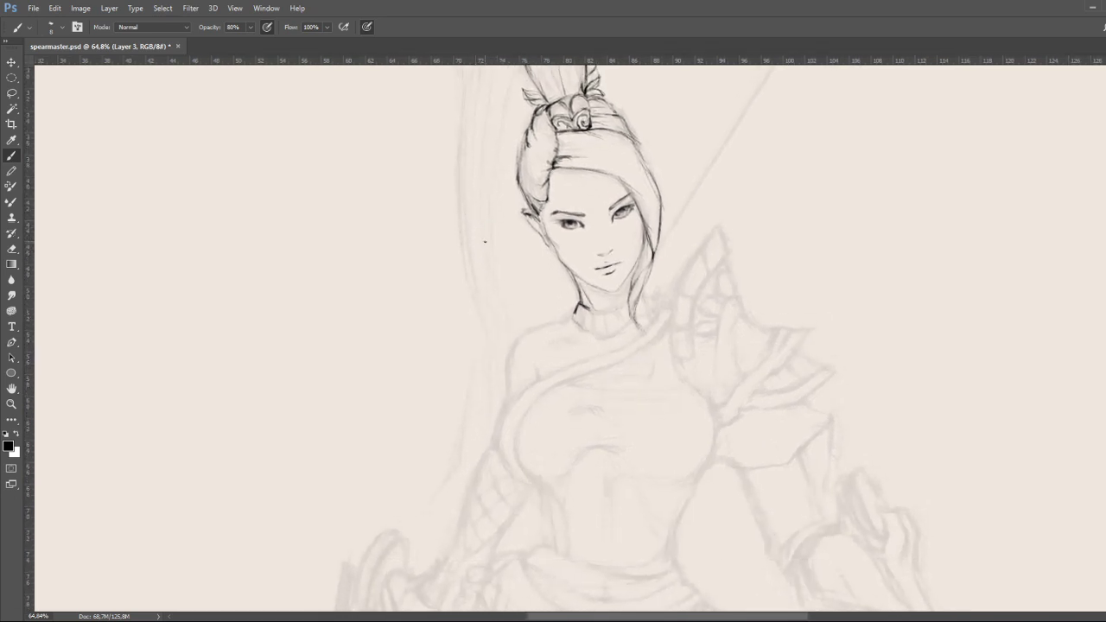
left_click_drag(573, 319, 577, 306)
left_click_drag(590, 309, 619, 313)
key("e")
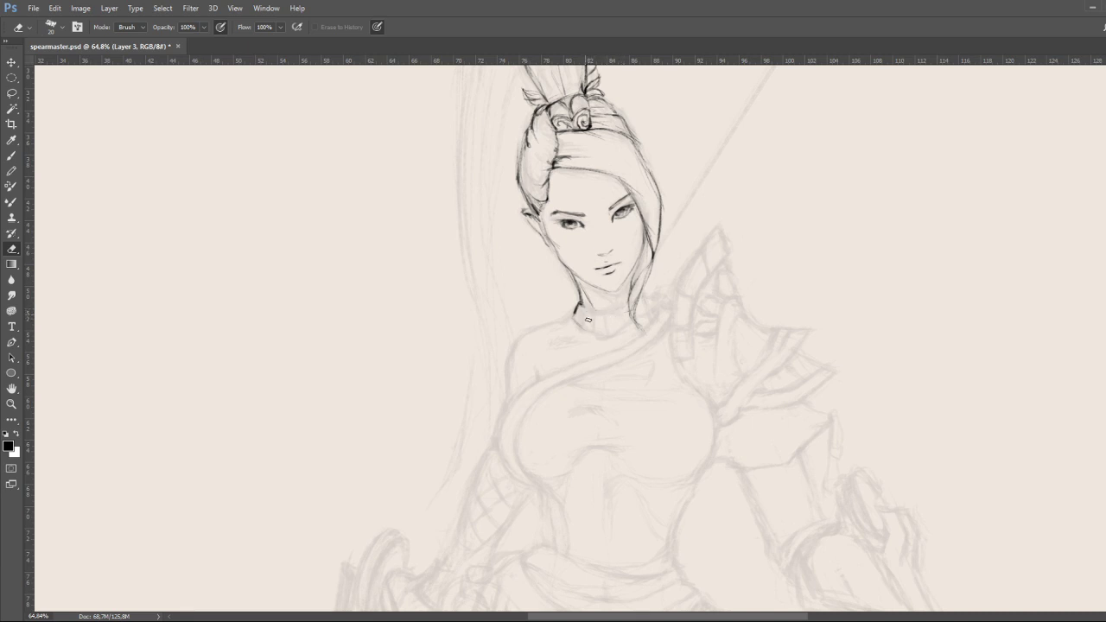
key("b")
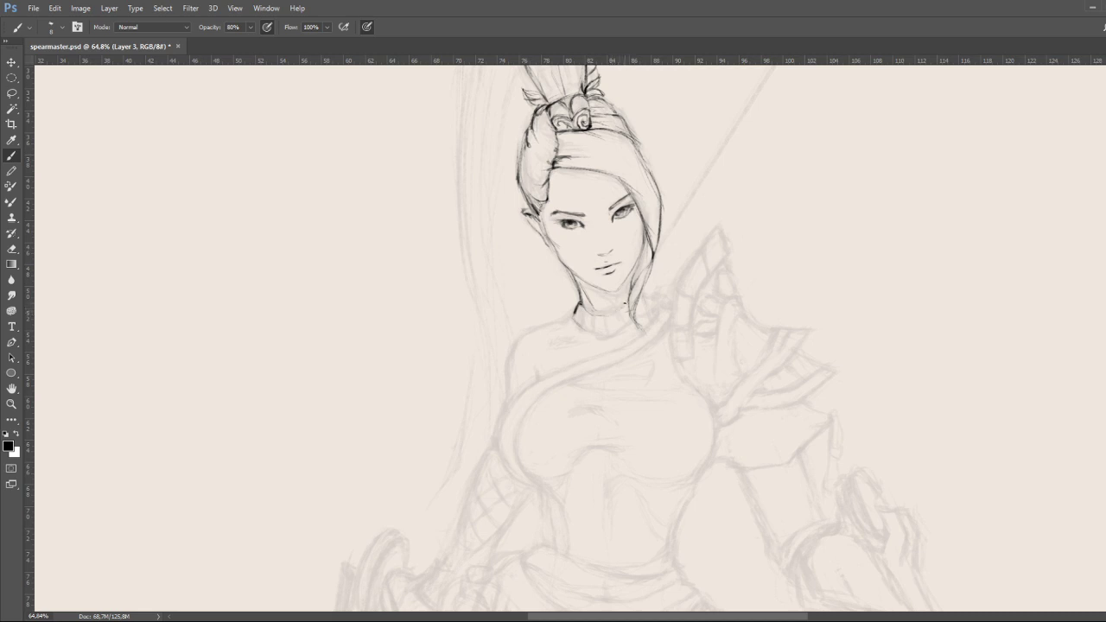
mouse_move(591, 312)
left_mouse_down()
mouse_move(624, 327)
mouse_move(616, 337)
mouse_move(629, 326)
mouse_move(596, 336)
left_mouse_up()
mouse_move(510, 358)
left_mouse_down()
mouse_move(507, 389)
mouse_move(516, 340)
mouse_move(567, 320)
mouse_move(531, 328)
mouse_move(555, 323)
left_mouse_up()
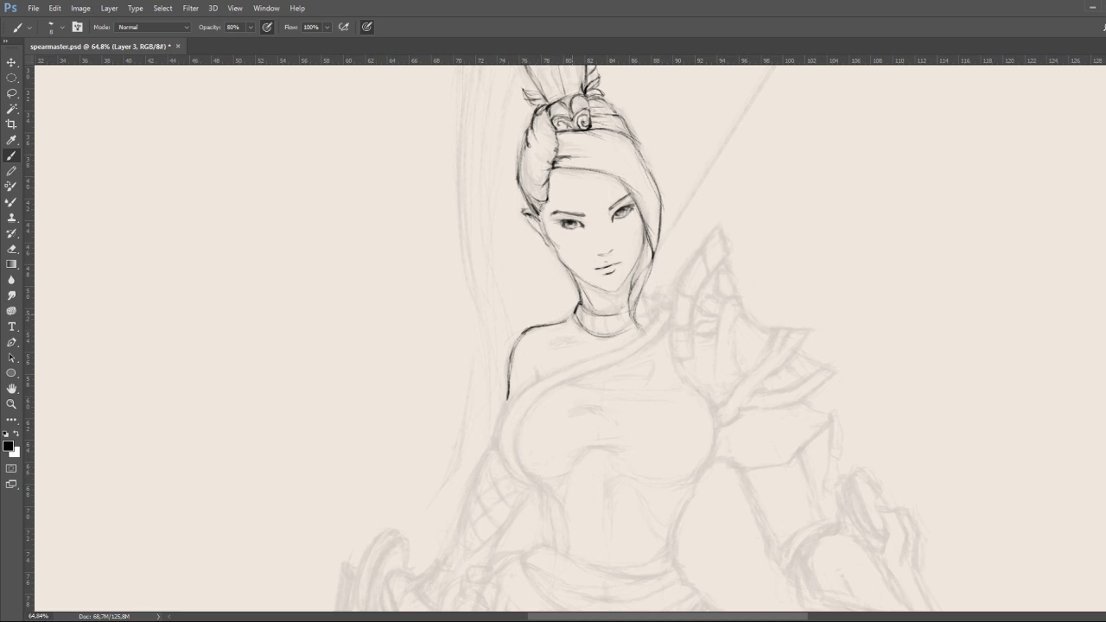
Draw the bare shoulder's armpit crease and the collarbone mark, and fill the collar with a row of upright segments.
left_click_drag(535, 372, 533, 382)
left_click_drag(566, 340, 588, 340)
left_click_drag(588, 320, 614, 333)
left_click_drag(616, 319, 621, 328)
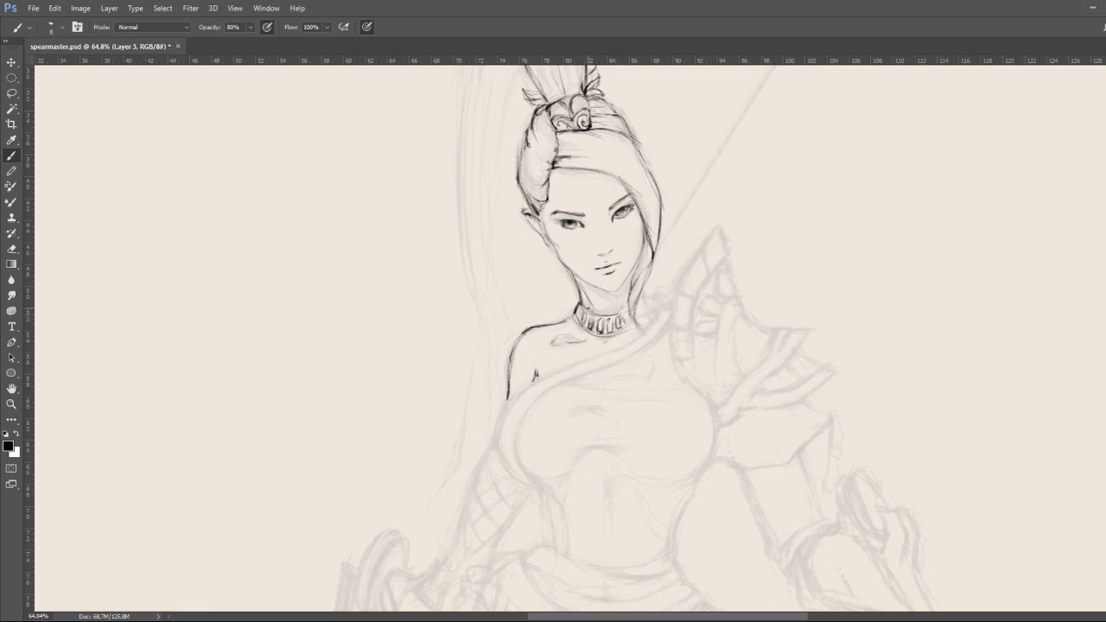
mouse_move(581, 310)
left_mouse_down()
mouse_move(627, 308)
mouse_move(580, 327)
left_mouse_up()
Darken and extend the hair lock that falls beside the neck down to the collar.
left_click_drag(635, 296, 634, 318)
left_click_drag(637, 290, 640, 330)
left_click_drag(641, 249, 632, 287)
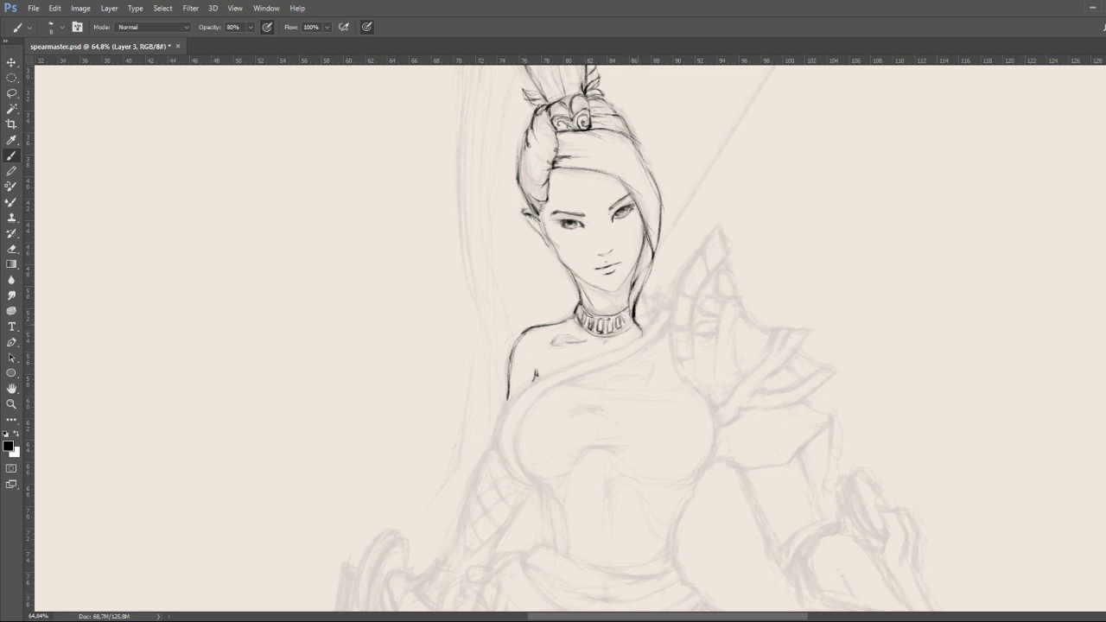
left_click_drag(644, 304, 638, 318)
left_click_drag(646, 296, 628, 324)
Erase the fringe's lower edge, redraw it sweeping across the forehead, and reinforce the outer hair contour beside it.
left_click_drag(554, 170, 564, 163)
key("e")
mouse_move(566, 185)
left_mouse_down()
mouse_move(624, 177)
mouse_move(589, 170)
mouse_move(635, 192)
left_mouse_up()
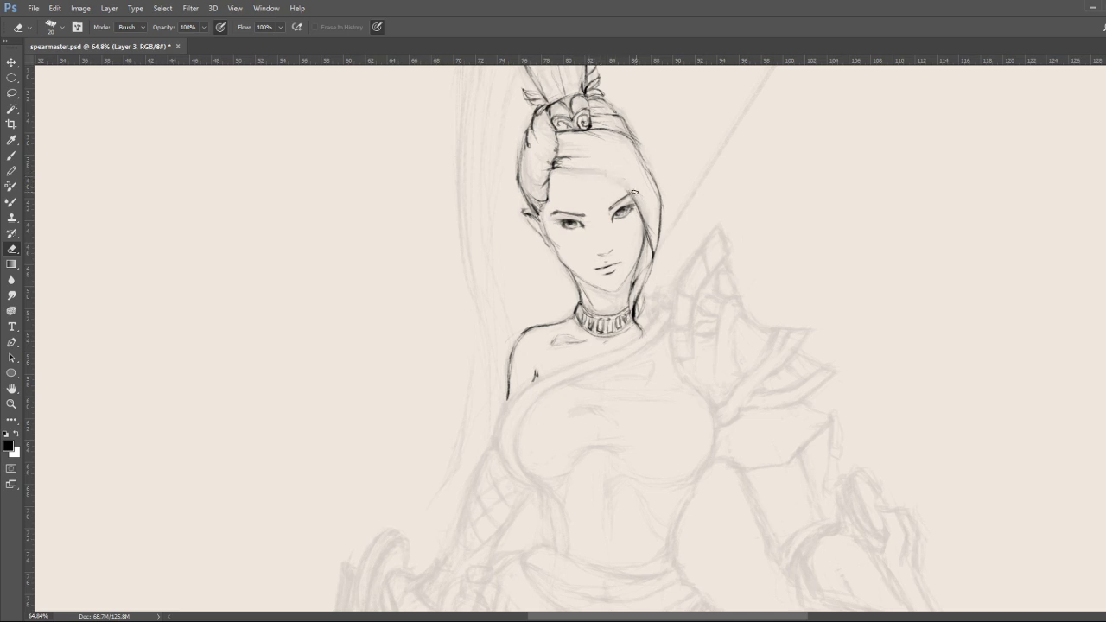
key("b")
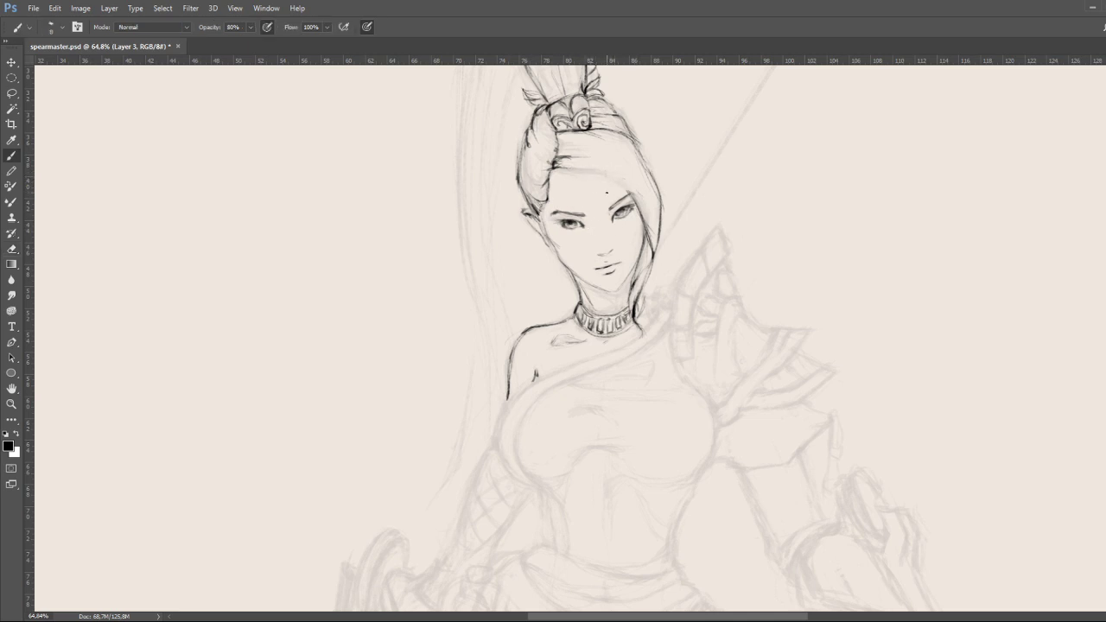
left_click_drag(629, 199, 586, 178)
left_click_drag(640, 199, 595, 174)
left_click_drag(639, 203, 609, 183)
left_click_drag(650, 218, 639, 197)
key("e")
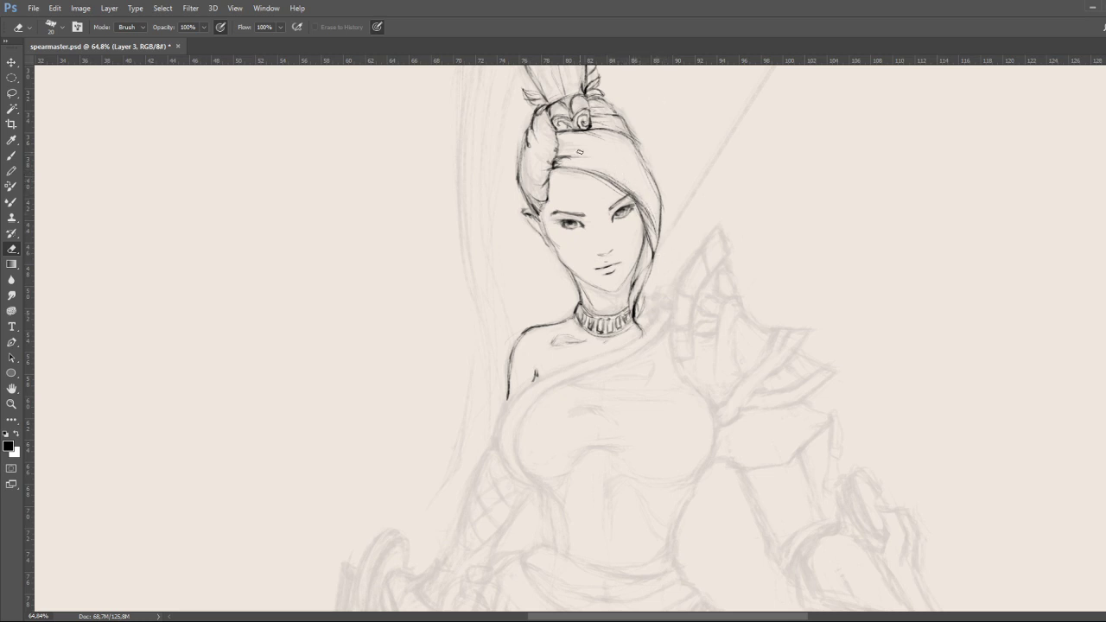
key("b")
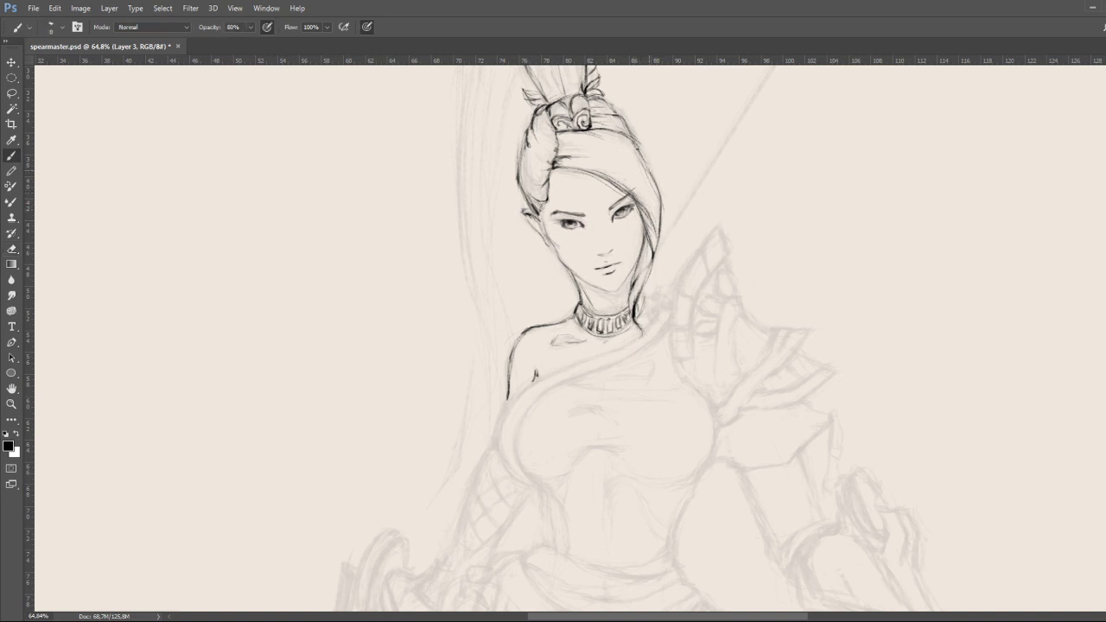
left_click_drag(638, 145, 653, 171)
Draw the shoulder armor's tall curved outer band with its pointed tip and the first dividing line below it.
left_click_drag(709, 235, 689, 265)
mouse_move(714, 230)
left_mouse_down()
mouse_move(679, 283)
mouse_move(668, 356)
mouse_move(689, 259)
left_mouse_up()
mouse_move(720, 230)
left_mouse_down()
mouse_move(726, 259)
mouse_move(701, 288)
mouse_move(694, 349)
left_mouse_up()
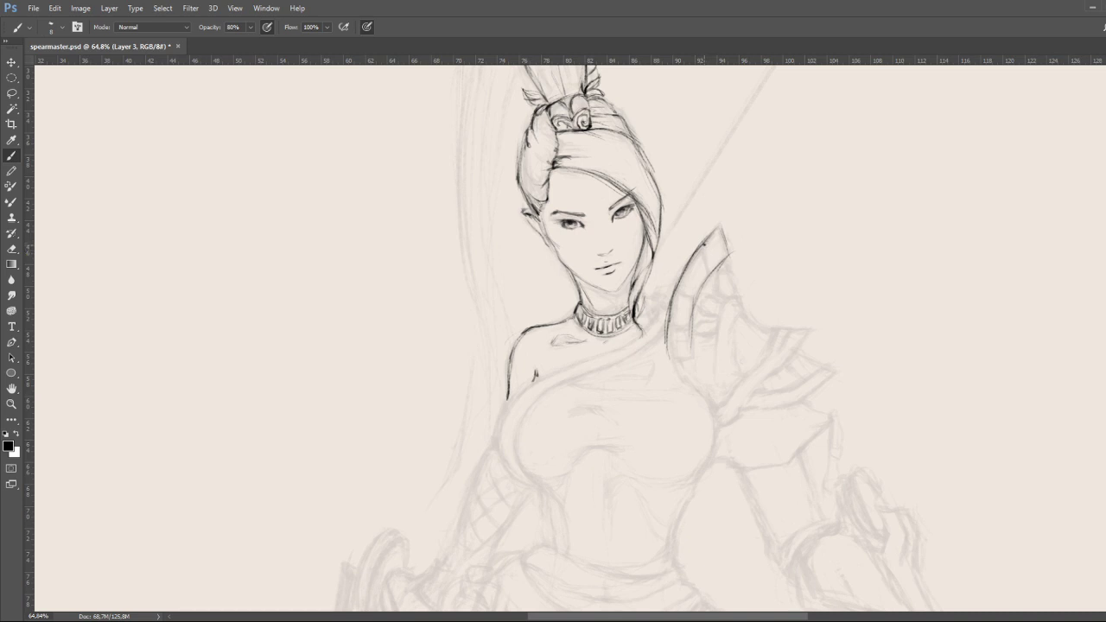
mouse_move(712, 233)
left_mouse_down()
mouse_move(701, 242)
mouse_move(715, 265)
left_mouse_up()
left_click_drag(697, 249, 688, 266)
key("e")
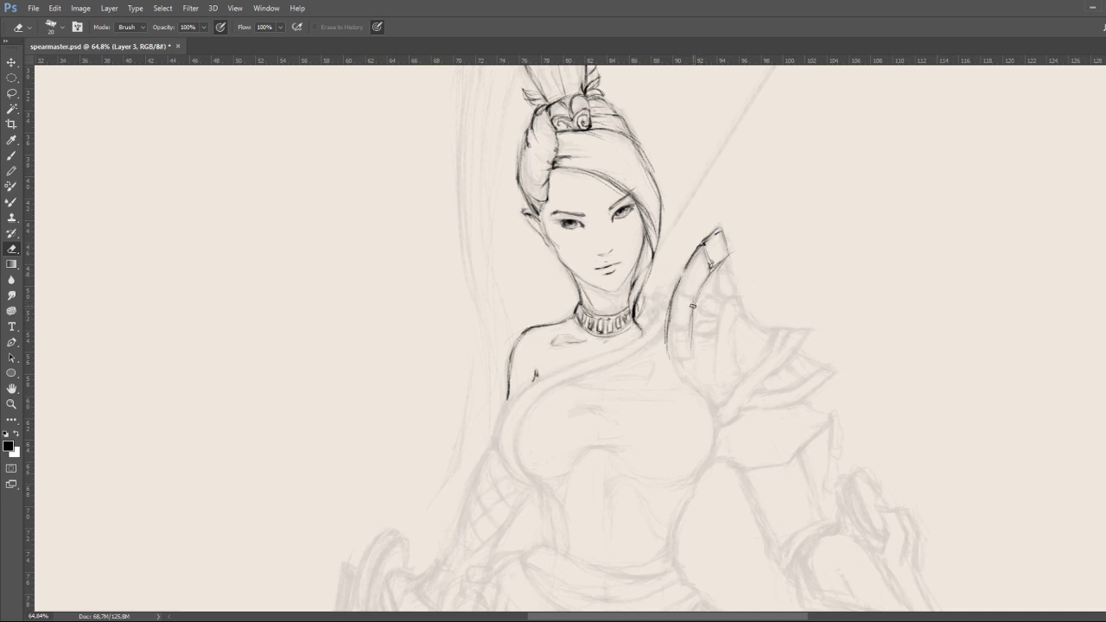
key("b")
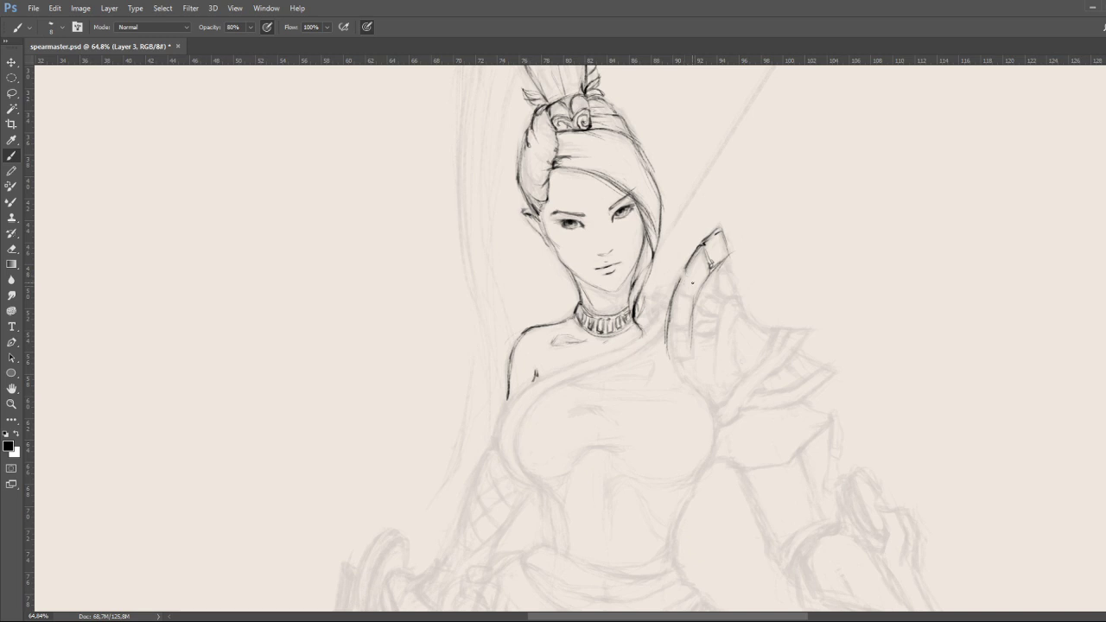
Divide the shoulder armor's outer band into separate plates with short cross lines, cleaning up the joints.
left_click_drag(692, 282, 696, 274)
left_click_drag(711, 268, 723, 259)
left_click_drag(676, 303, 687, 297)
left_click_drag(672, 304, 677, 284)
left_click_drag(694, 303, 699, 290)
left_click_drag(690, 327, 694, 306)
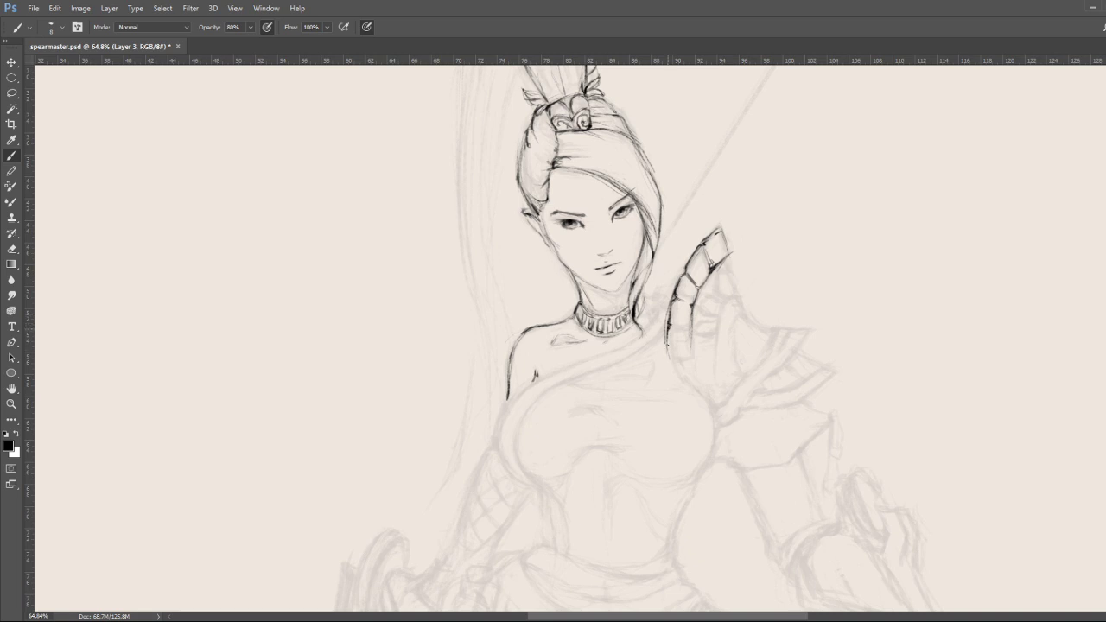
left_click_drag(685, 299, 675, 304)
key("e")
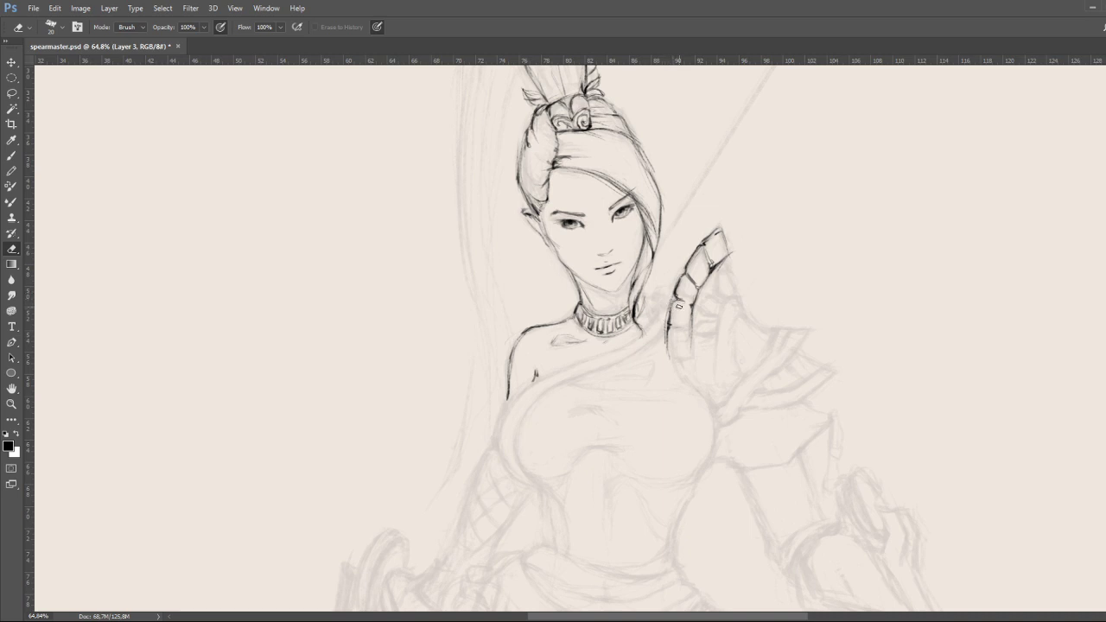
key("b")
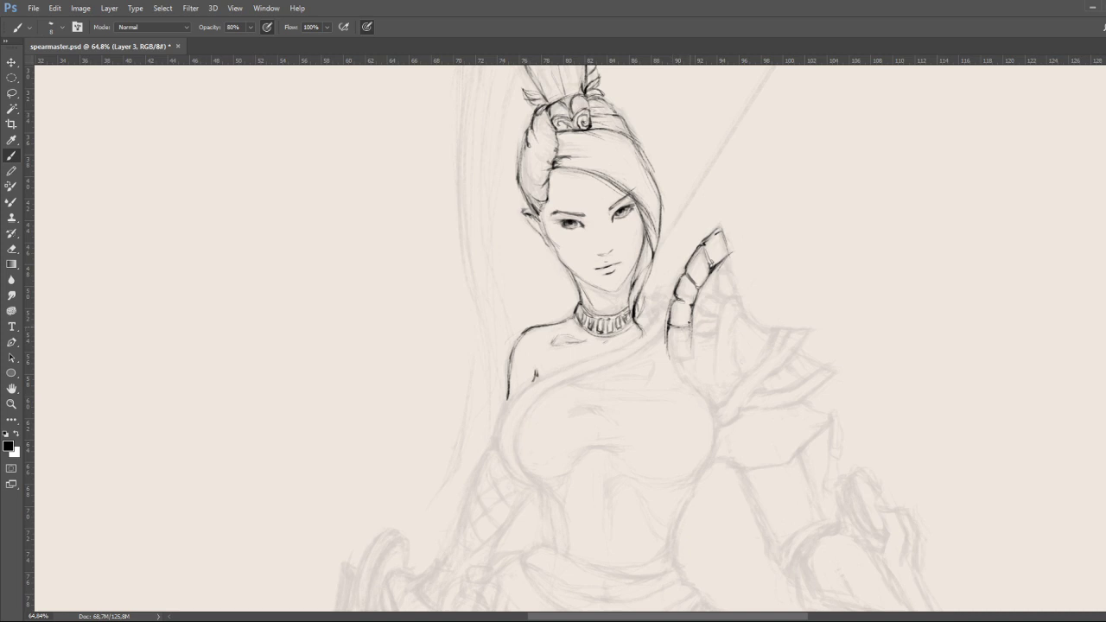
Close the band's lower end, extend its outline toward the armpit, and draw the scalloped inner edge and upper right side.
left_click_drag(670, 358, 688, 357)
left_click_drag(690, 360, 713, 386)
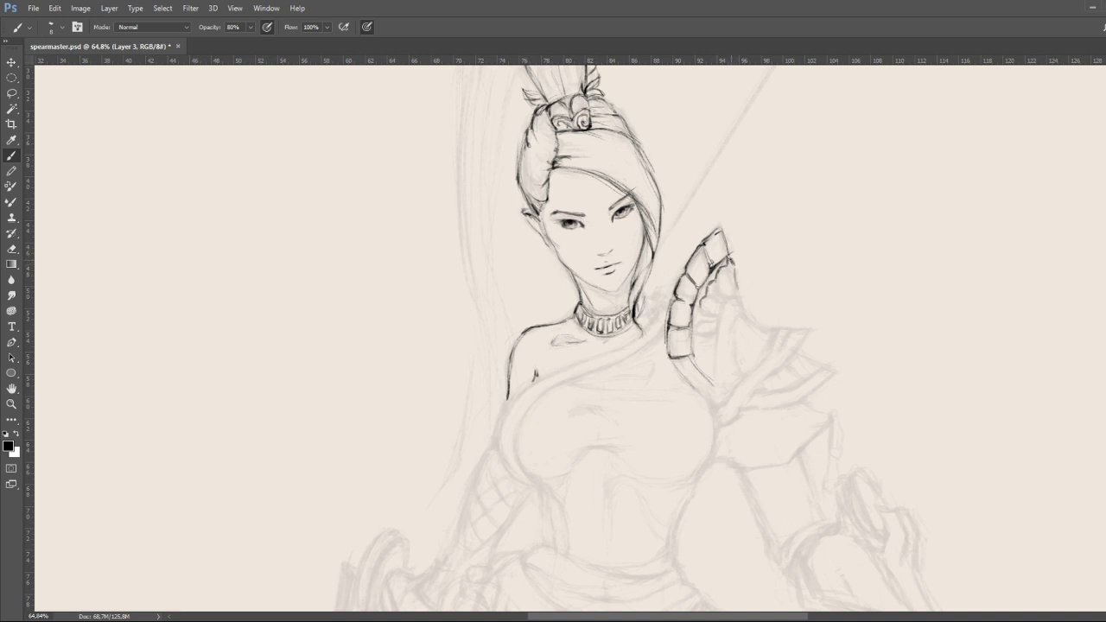
left_click_drag(731, 257, 736, 268)
key("e")
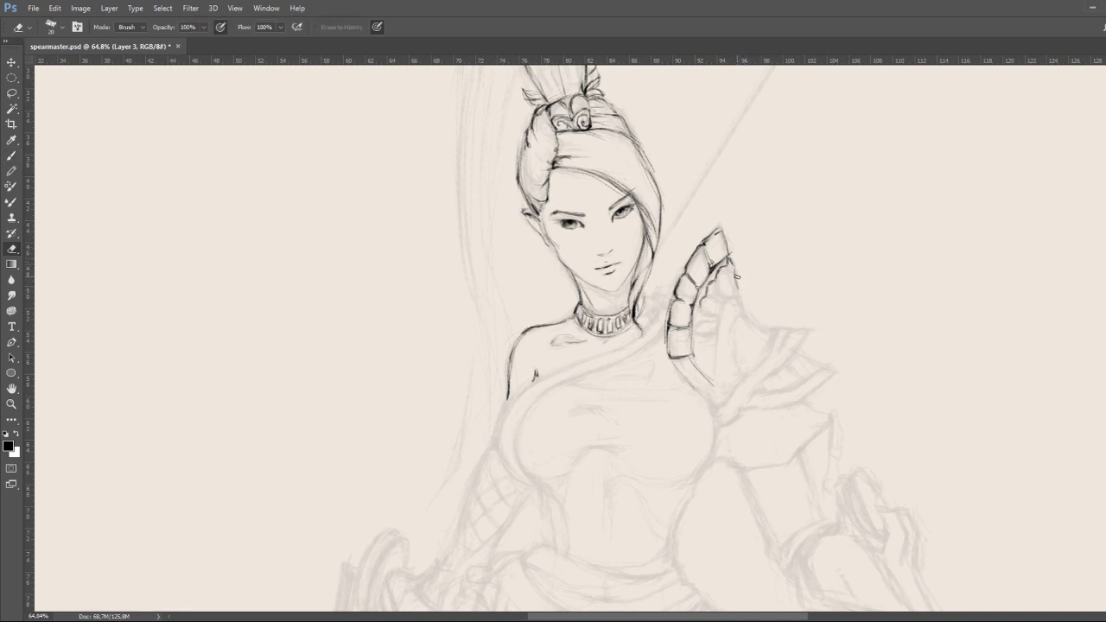
key("b")
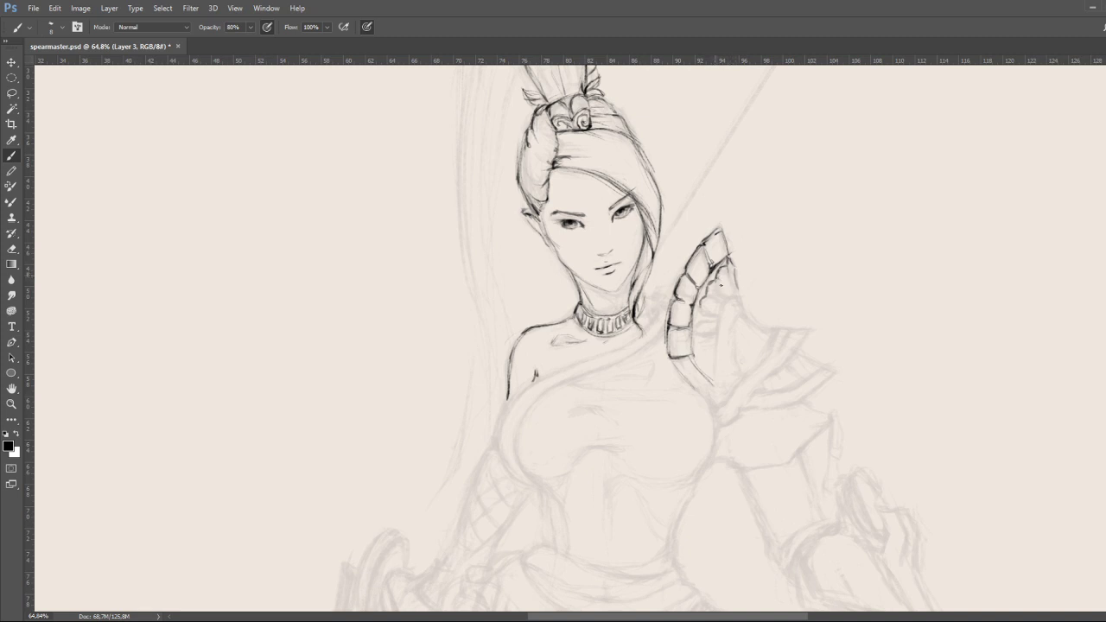
Draw the upper petal-shaped lobes inside the shoulder armor's fan, tidy them with the eraser, and save the document.
left_click_drag(715, 277, 736, 295)
key("e")
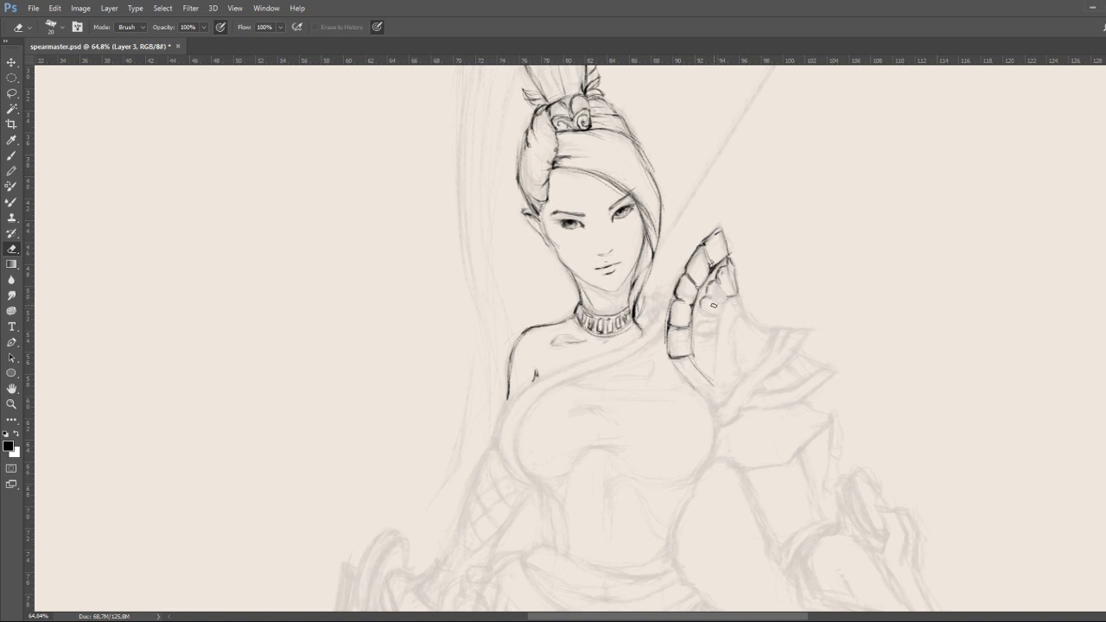
key("b")
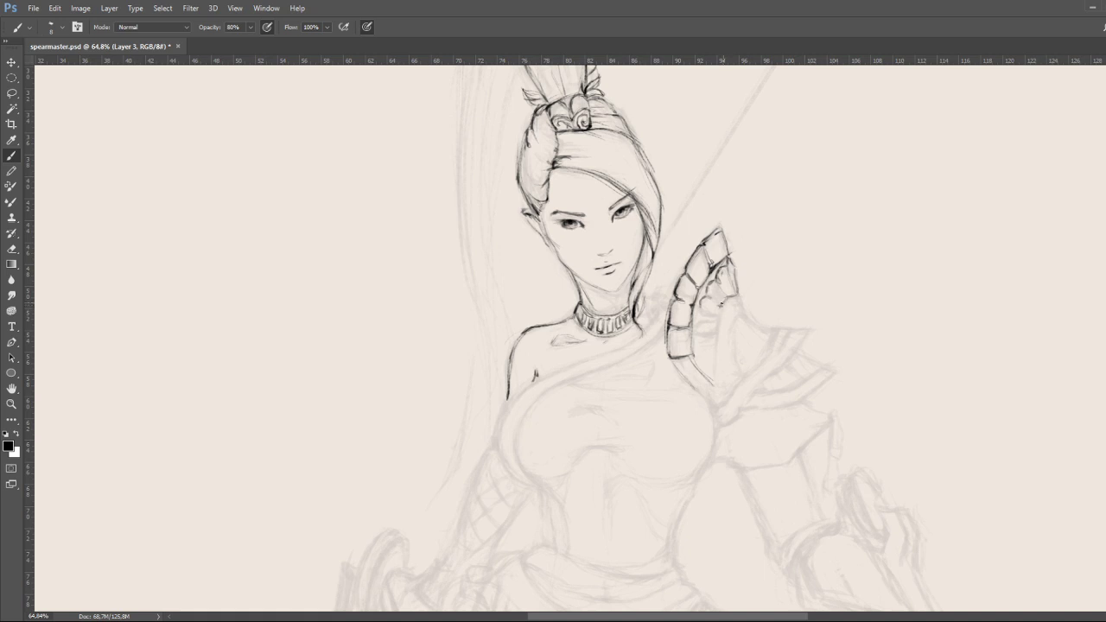
left_click_drag(733, 295, 722, 303)
left_click_drag(707, 298, 724, 296)
key("e")
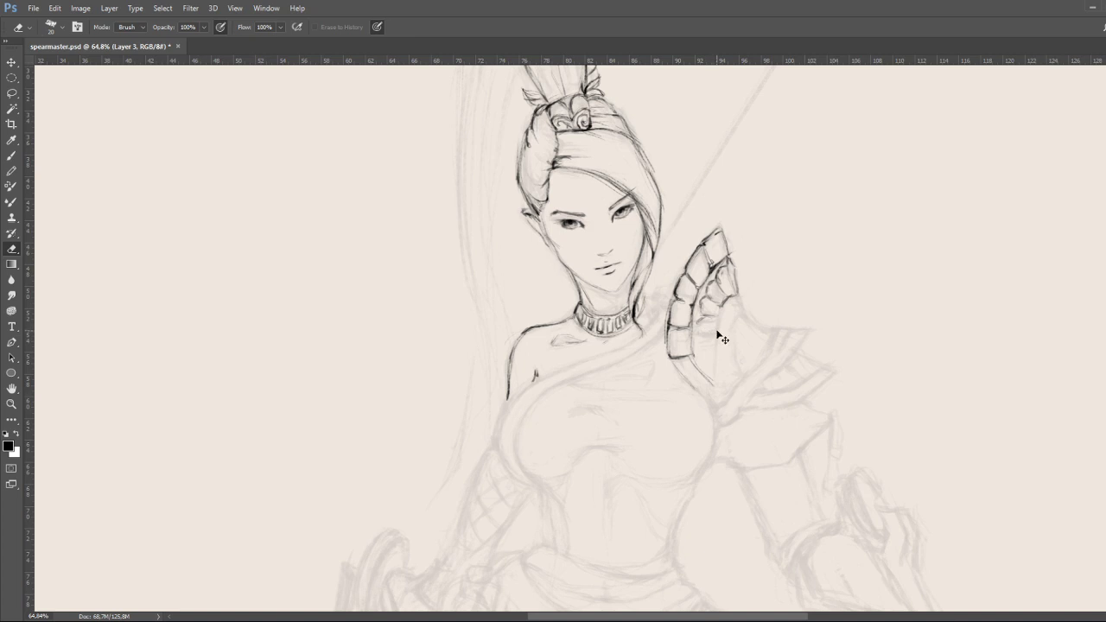
key("ctrl+s")
left_click(700, 324)
key("b")
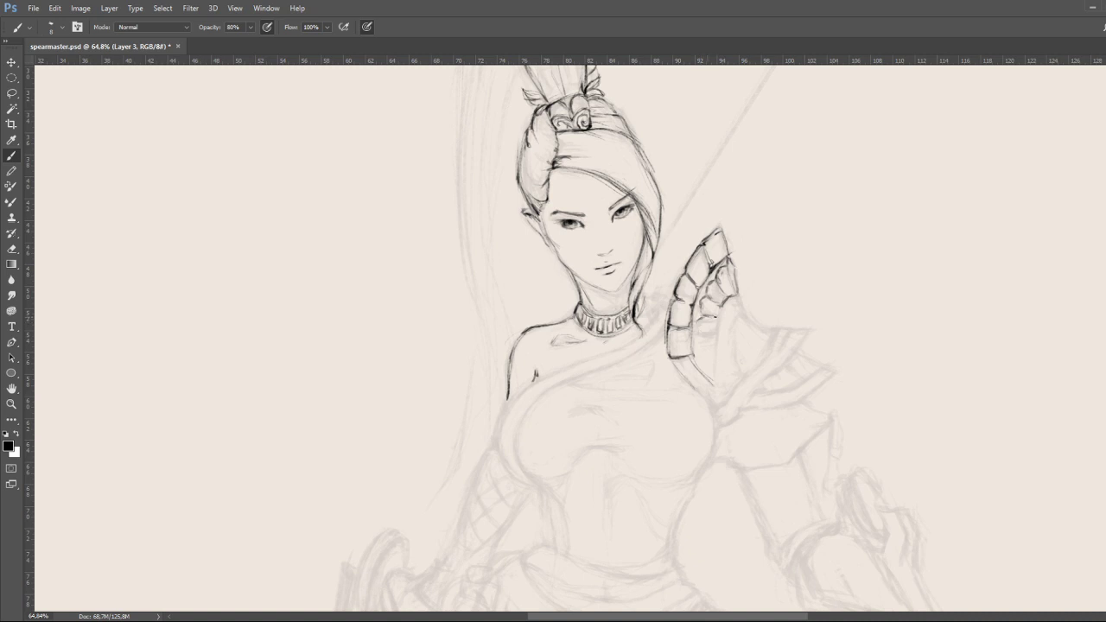
Continue the fan's petals and right edge, and draw the garment strap's start between neck and shoulder armor.
left_click_drag(715, 314, 719, 308)
mouse_move(733, 299)
left_mouse_down()
mouse_move(728, 309)
mouse_move(738, 310)
left_mouse_up()
left_click_drag(729, 270, 733, 287)
left_click_drag(656, 306, 658, 314)
left_click_drag(652, 320, 634, 351)
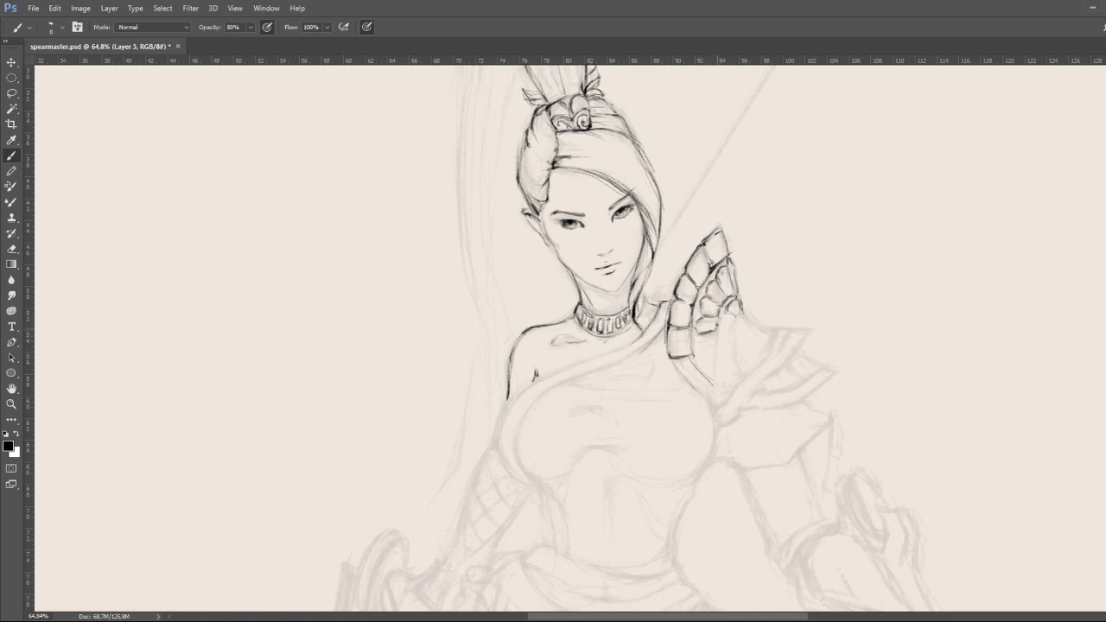
Draw the lower petals of the shoulder armor's fan and add small dots inside the petals.
left_click_drag(697, 338, 703, 342)
mouse_move(699, 338)
left_mouse_down()
mouse_move(714, 335)
mouse_move(702, 353)
left_mouse_up()
left_click_drag(712, 334, 716, 345)
left_click(701, 326)
left_click(700, 347)
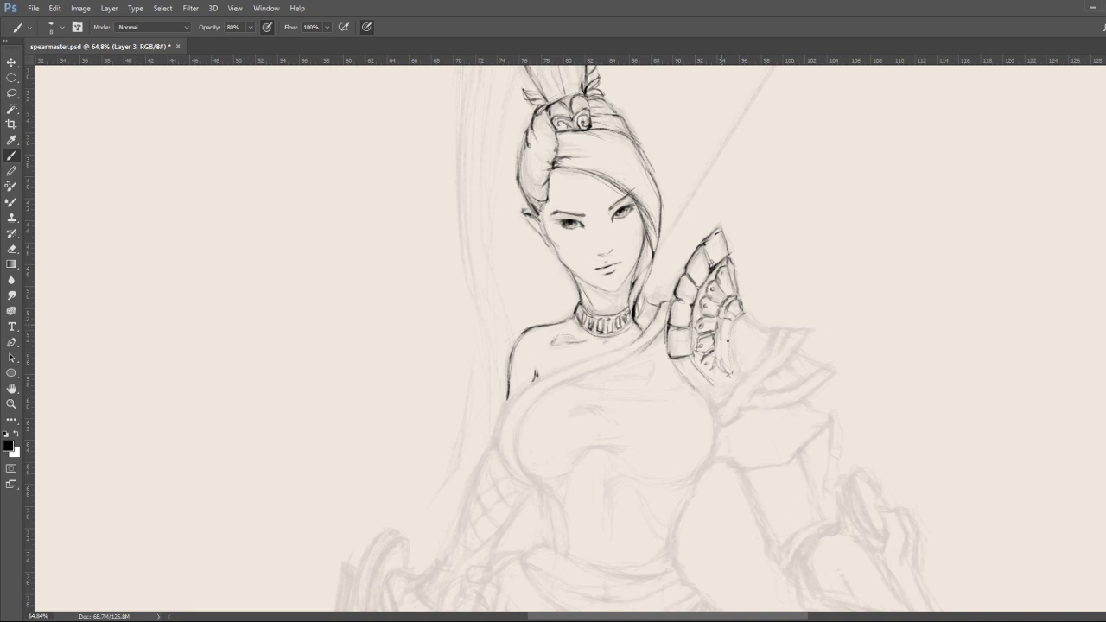
Draw the narrow inner ring with its segments at the fan's center, and darken the fan's right edge and tip.
mouse_move(730, 339)
left_mouse_down()
mouse_move(725, 320)
mouse_move(744, 311)
left_mouse_up()
key("z")
mouse_move(704, 318)
left_mouse_down()
mouse_move(710, 295)
mouse_move(689, 286)
mouse_move(726, 316)
mouse_move(723, 383)
mouse_move(704, 334)
mouse_move(686, 343)
mouse_move(724, 349)
mouse_move(736, 386)
left_mouse_up()
key("e")
key("b")
mouse_move(717, 345)
left_mouse_down()
mouse_move(731, 342)
mouse_move(736, 368)
mouse_move(721, 388)
mouse_move(740, 397)
mouse_move(724, 394)
mouse_move(747, 384)
mouse_move(723, 344)
mouse_move(717, 355)
mouse_move(729, 343)
mouse_move(713, 373)
left_mouse_up()
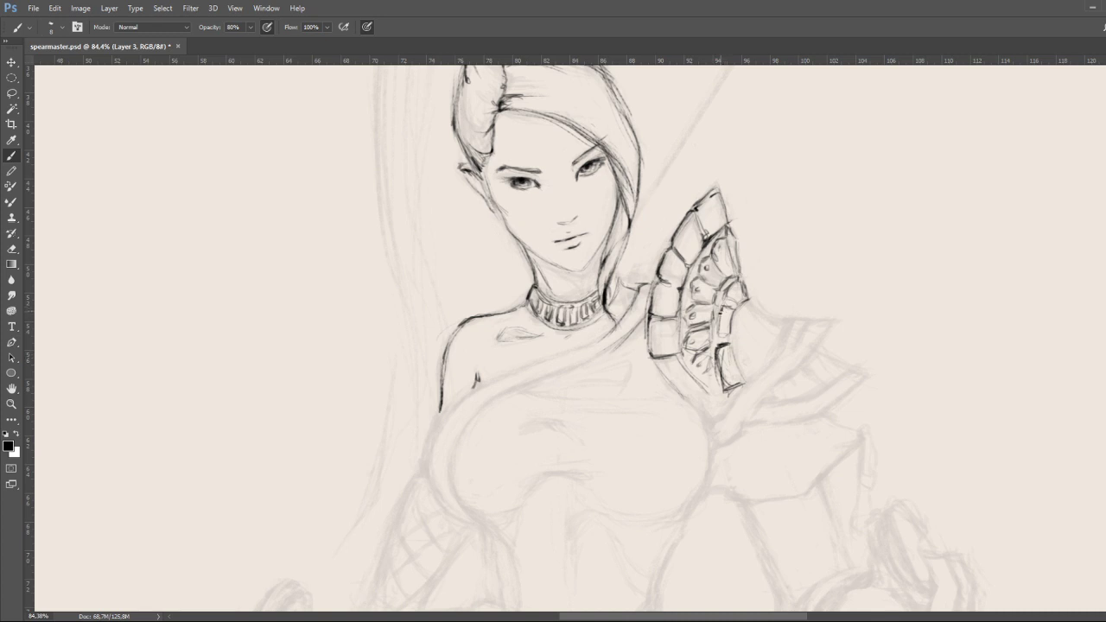
left_click_drag(723, 313, 718, 338)
mouse_move(731, 289)
left_mouse_down()
mouse_move(729, 299)
mouse_move(743, 294)
left_mouse_up()
left_click_drag(736, 242, 740, 274)
left_click_drag(725, 221, 716, 198)
Draw the rounded shoulder plate flaring out to a pointed wing, with its curved rim and hatched shading.
mouse_move(767, 316)
left_mouse_down()
mouse_move(802, 319)
mouse_move(809, 333)
mouse_move(817, 317)
mouse_move(836, 315)
mouse_move(795, 372)
left_mouse_up()
left_click_drag(811, 319, 771, 372)
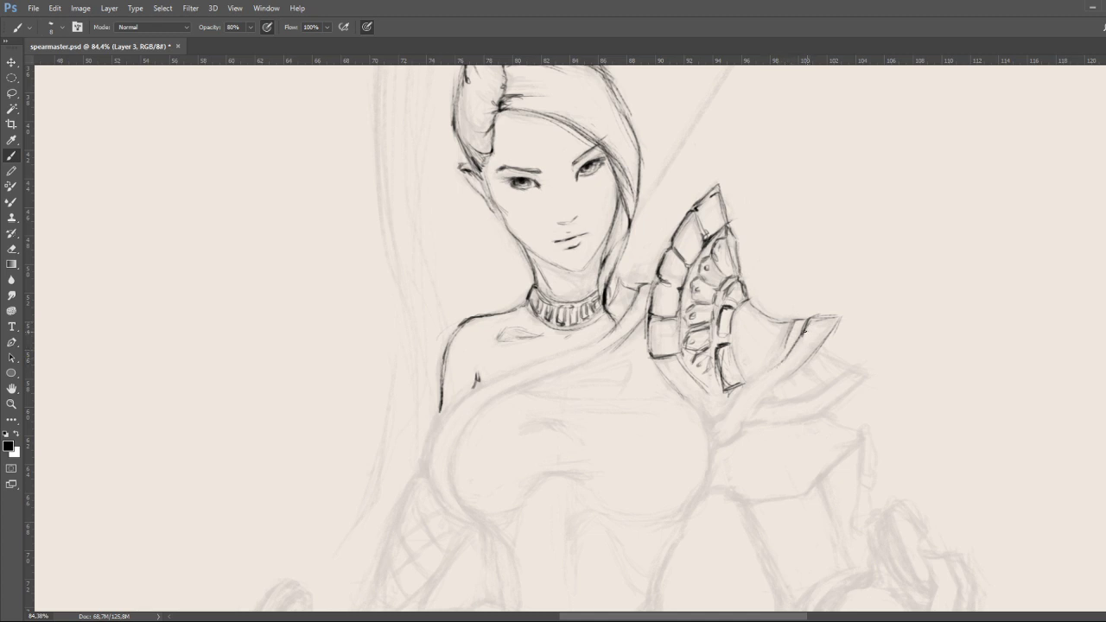
left_click_drag(805, 338, 762, 379)
mouse_move(790, 335)
left_mouse_down()
mouse_move(771, 347)
mouse_move(783, 346)
left_mouse_up()
left_click_drag(788, 331, 776, 348)
Draw the shoulder armor's lower strap converging to a pointed end near the armpit, and clean up the corner.
mouse_move(719, 325)
left_mouse_down()
mouse_move(759, 379)
mouse_move(757, 399)
mouse_move(723, 419)
left_mouse_up()
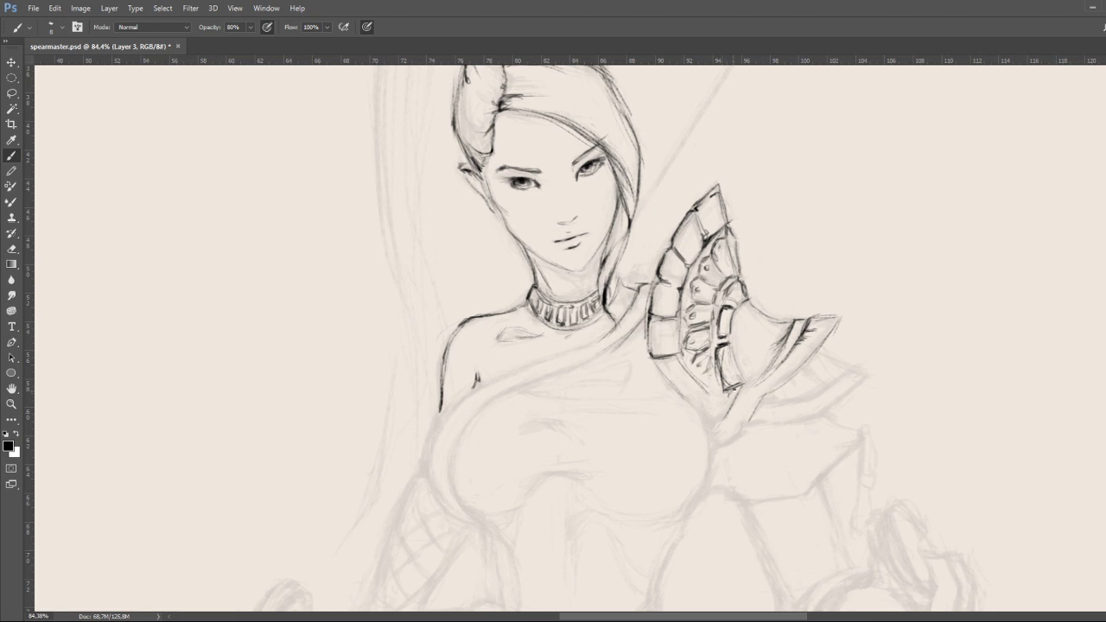
mouse_move(731, 403)
left_mouse_down()
mouse_move(704, 425)
mouse_move(726, 417)
mouse_move(729, 438)
left_mouse_up()
mouse_move(761, 392)
left_mouse_down()
mouse_move(748, 422)
mouse_move(707, 428)
mouse_move(701, 419)
mouse_move(733, 409)
mouse_move(740, 391)
mouse_move(732, 413)
mouse_move(703, 428)
mouse_move(710, 436)
left_mouse_up()
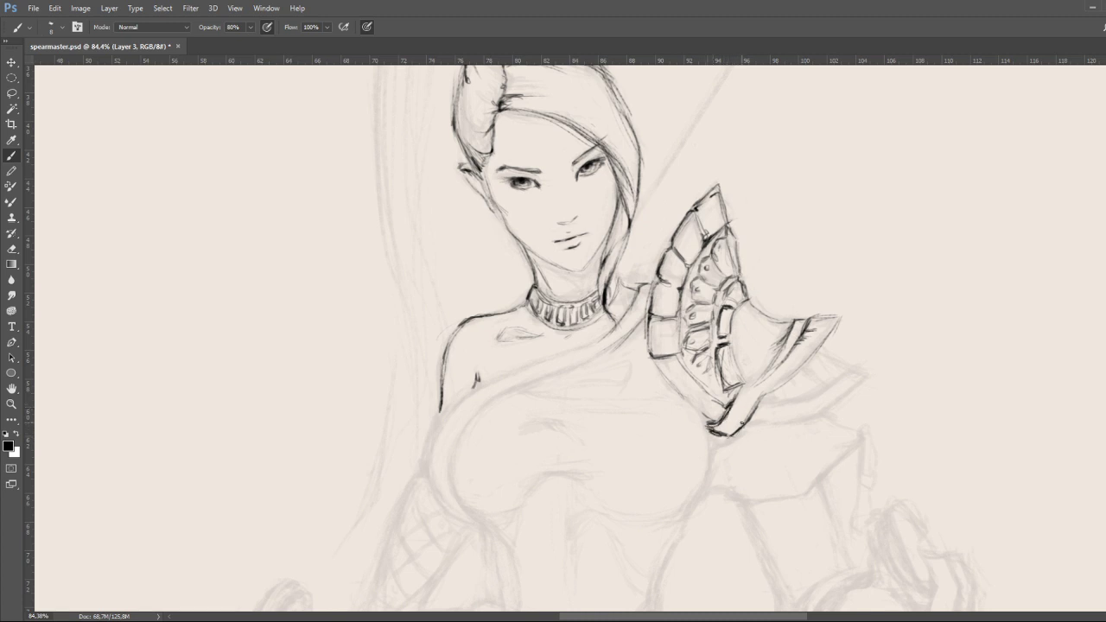
key("e")
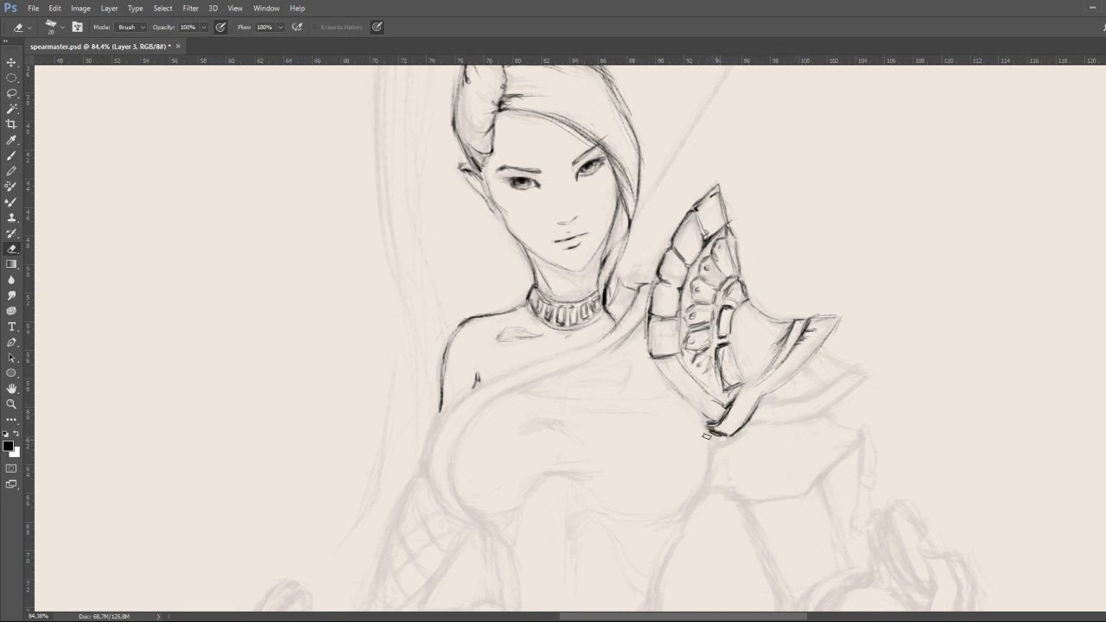
mouse_move(710, 433)
left_mouse_down()
mouse_move(737, 404)
mouse_move(709, 430)
mouse_move(726, 424)
left_mouse_up()
key("b")
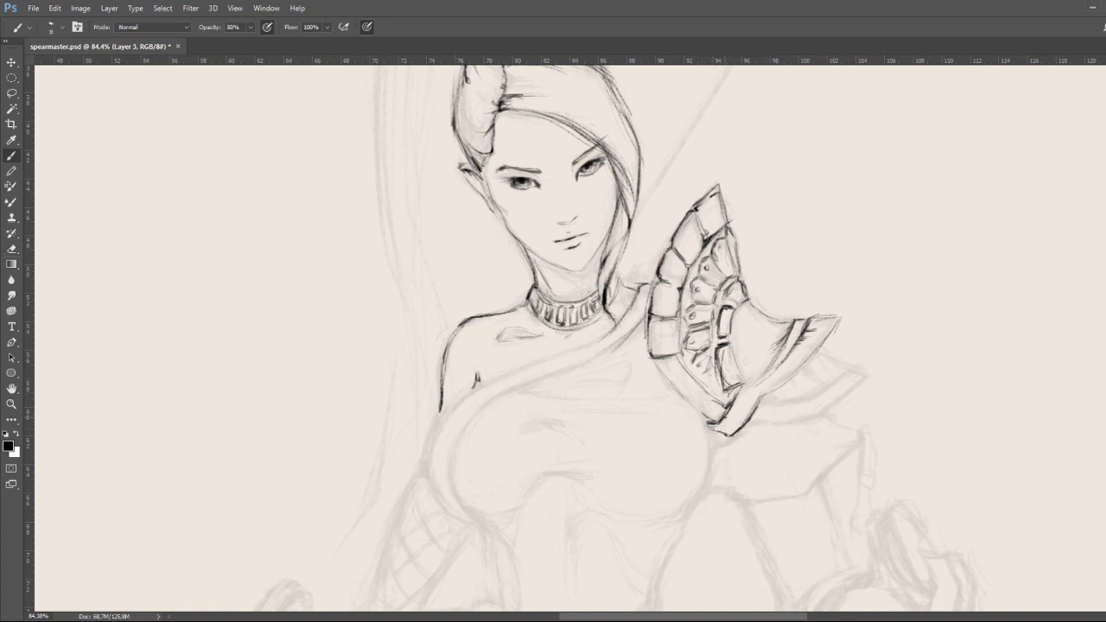
left_click_drag(710, 424, 739, 389)
left_click_drag(756, 385, 748, 383)
Draw the garment's diagonal neckline band with both edges, running from the armored shoulder to the bare arm's armpit.
key("e")
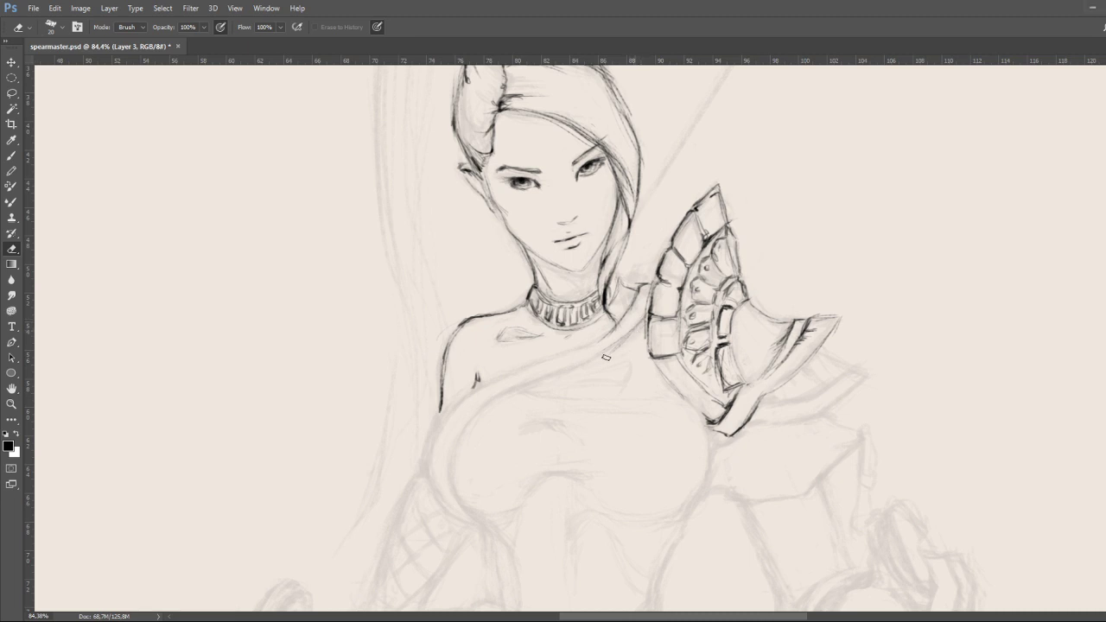
key("b")
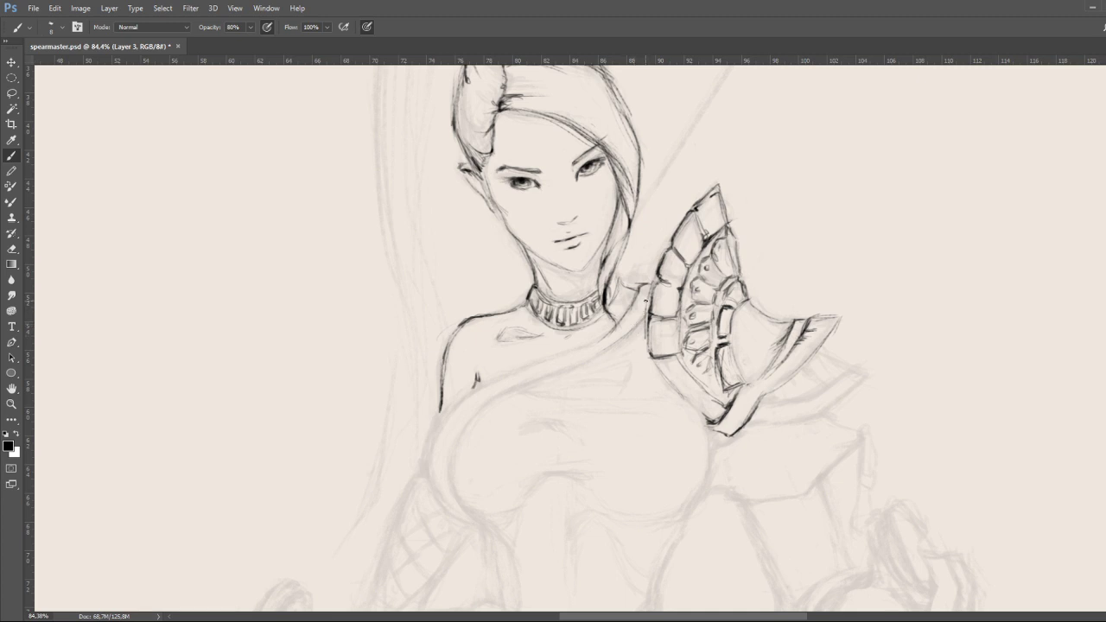
left_click_drag(645, 302, 619, 336)
mouse_move(640, 290)
left_mouse_down()
mouse_move(581, 351)
mouse_move(553, 360)
left_mouse_up()
left_click_drag(444, 413, 514, 374)
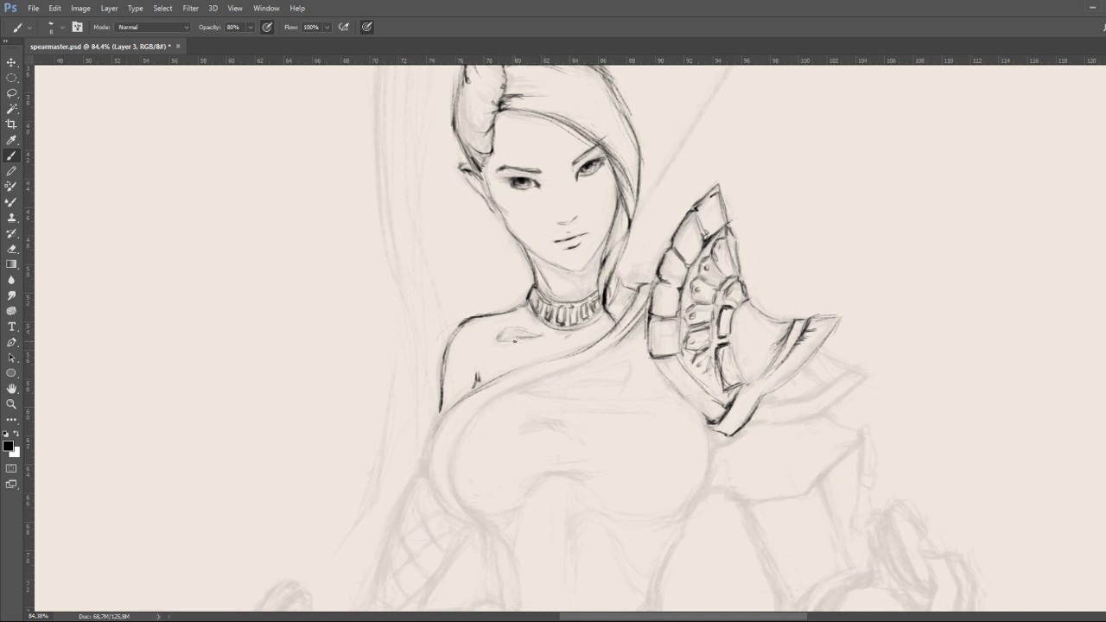
left_click_drag(485, 403, 563, 373)
left_click_drag(491, 385, 588, 349)
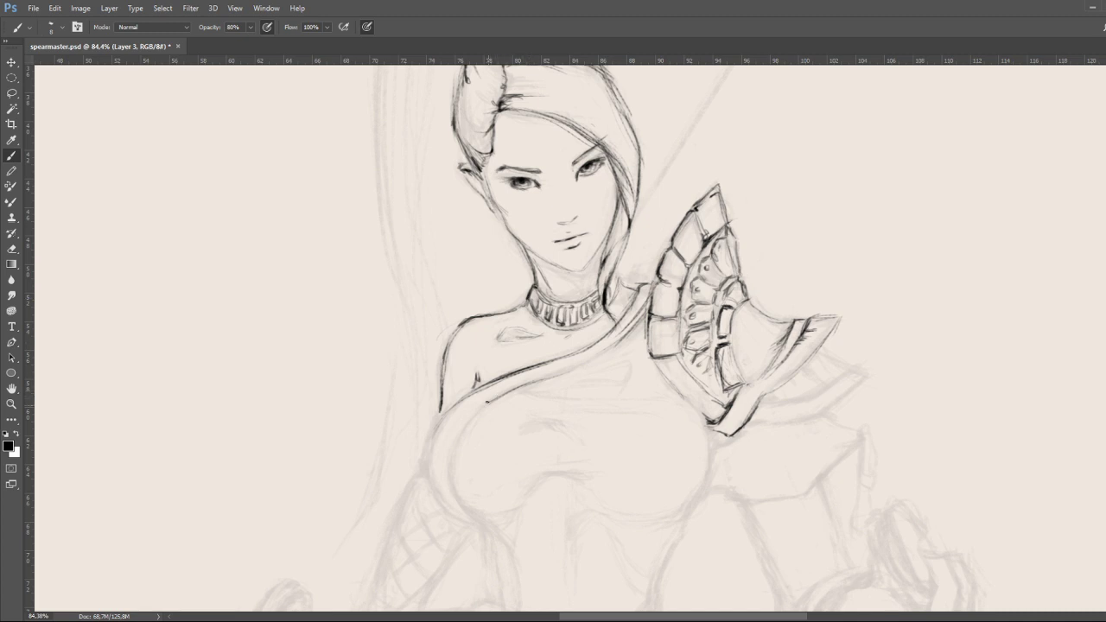
Continue the garment band around the outer side of the chest, refining its outer contour with the eraser and darker strokes.
mouse_move(486, 403)
left_mouse_down()
mouse_move(449, 449)
mouse_move(451, 474)
mouse_move(456, 461)
left_mouse_up()
left_click_drag(437, 415, 420, 472)
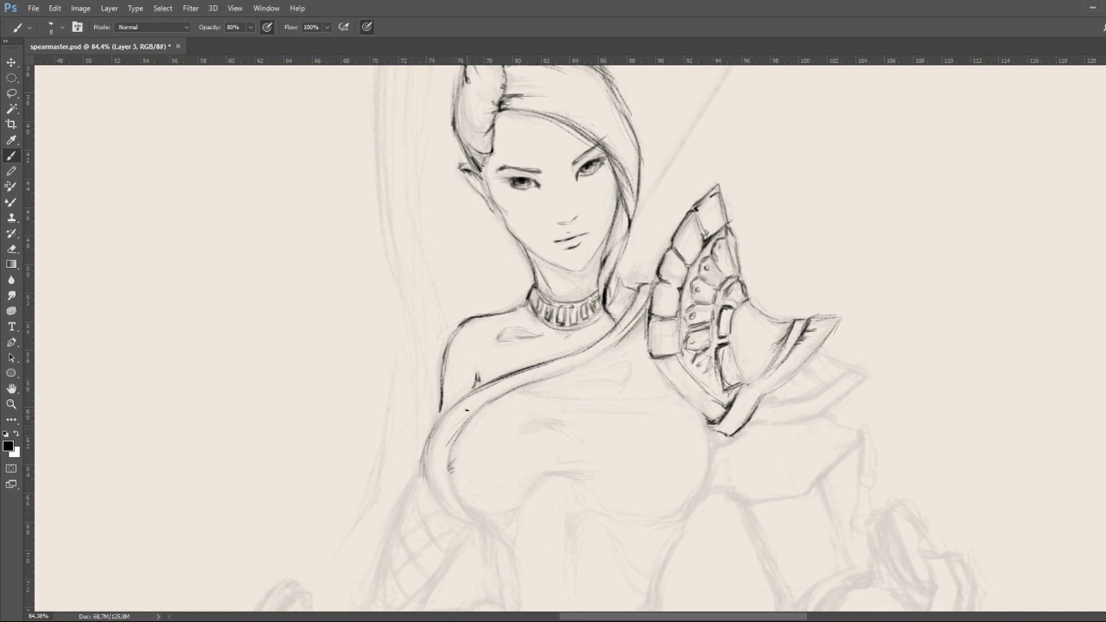
left_click_drag(425, 460, 425, 441)
mouse_move(420, 466)
left_mouse_down()
mouse_move(438, 418)
mouse_move(428, 468)
mouse_move(445, 500)
mouse_move(430, 450)
mouse_move(424, 472)
mouse_move(428, 448)
mouse_move(423, 468)
mouse_move(434, 431)
left_mouse_up()
key("e")
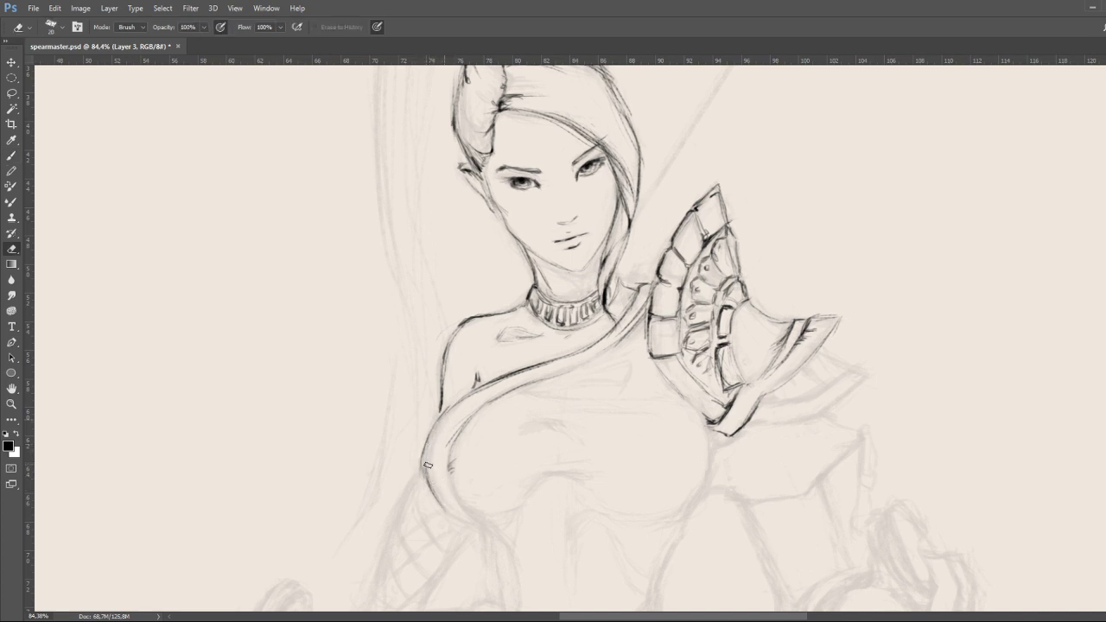
key("b")
left_click_drag(426, 453, 424, 482)
left_click_drag(420, 439, 444, 509)
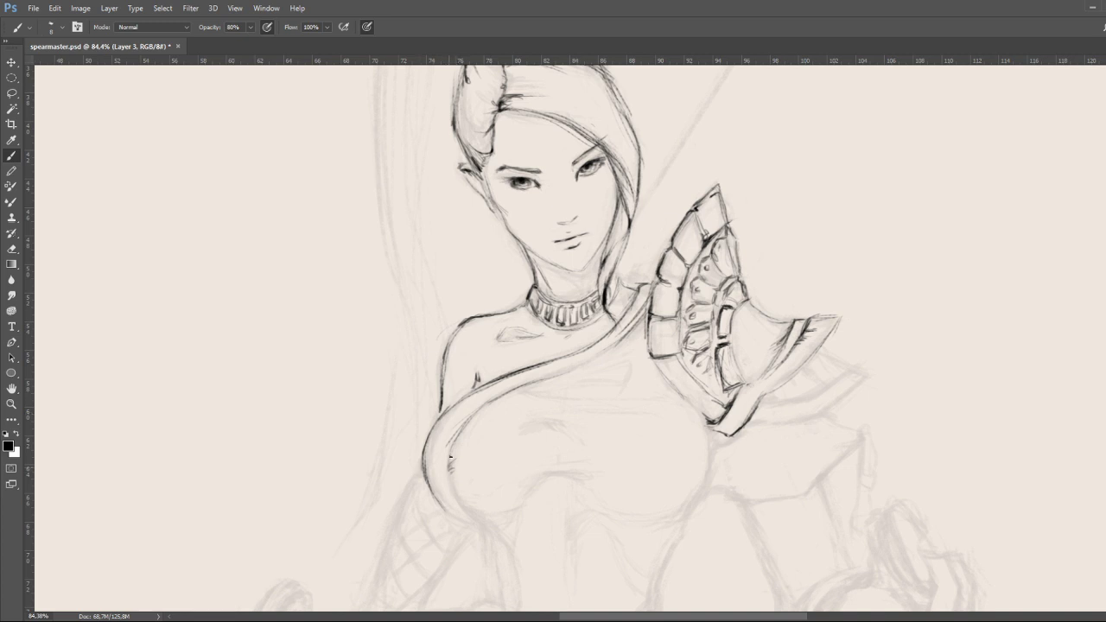
Reinforce the band's inner edge and draw the fabric folds stretching across the upper chest.
left_click_drag(451, 442, 464, 423)
left_click_drag(507, 393, 554, 383)
mouse_move(541, 396)
left_mouse_down()
mouse_move(671, 397)
mouse_move(571, 400)
mouse_move(632, 403)
mouse_move(592, 415)
mouse_move(629, 413)
left_mouse_up()
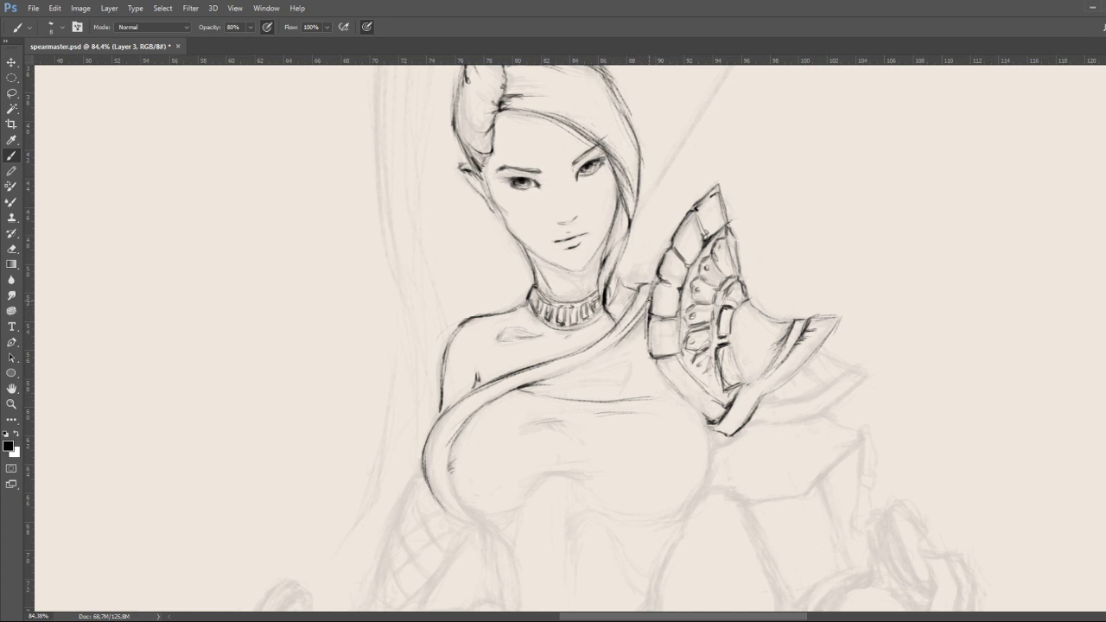
key("e")
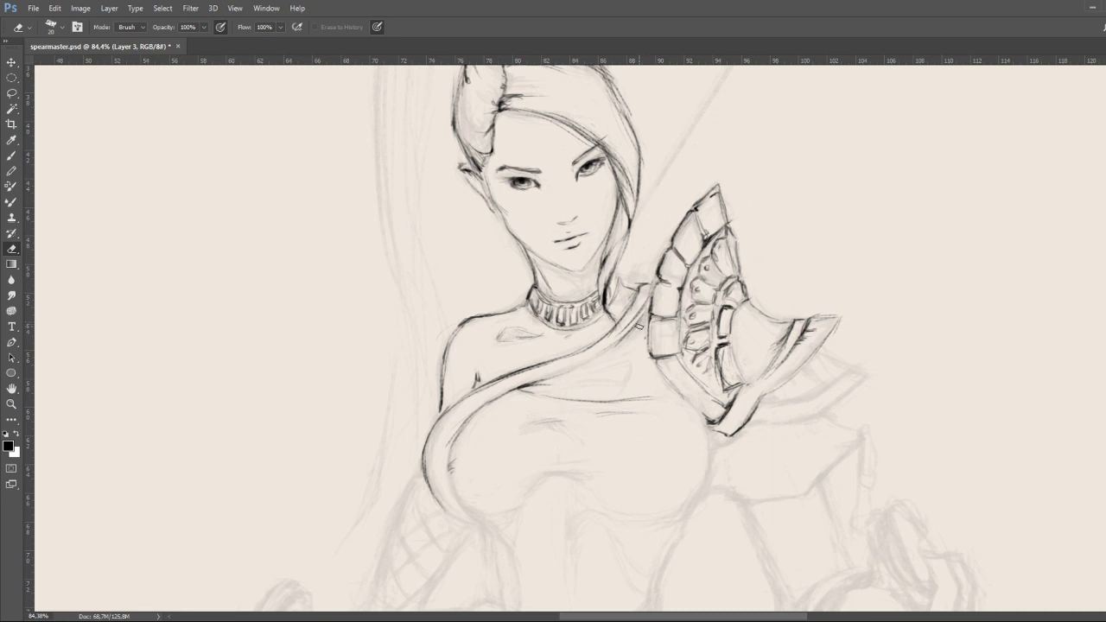
key("b")
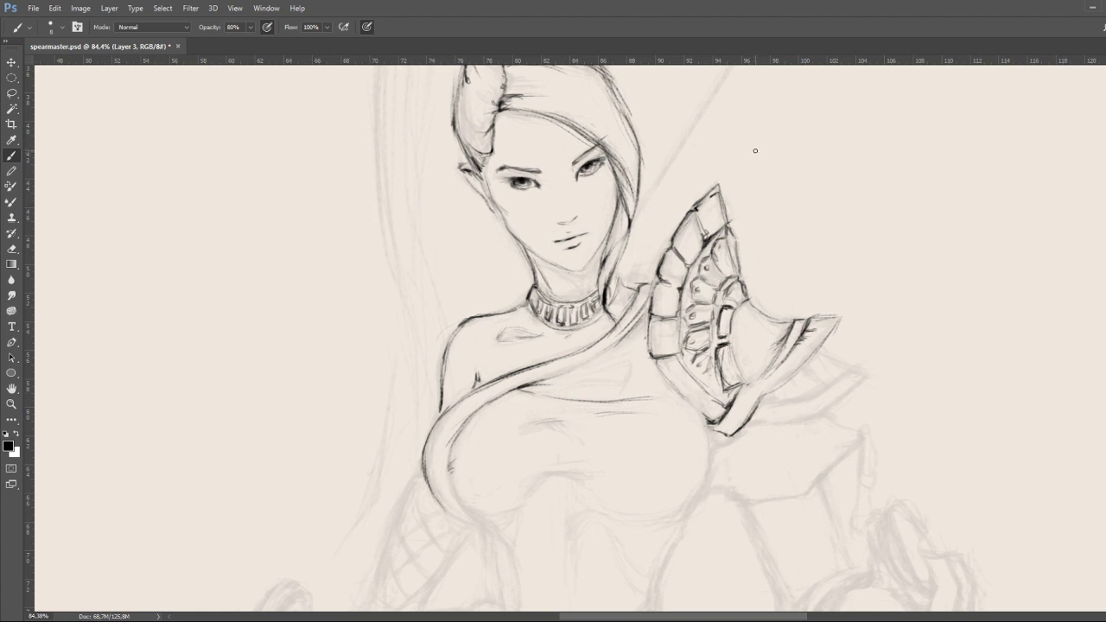
left_click_drag(761, 132, 754, 192)
key("ctrl+z")
left_click_drag(741, 136, 785, 134)
key("ctrl+z")
Darken the neckline band's lower edge across the upper chest and extend the band's lower end beneath the chest.
mouse_move(614, 333)
left_mouse_down()
mouse_move(631, 326)
mouse_move(605, 351)
left_mouse_up()
mouse_move(534, 378)
left_mouse_down()
mouse_move(608, 352)
mouse_move(523, 387)
mouse_move(566, 374)
left_mouse_up()
left_click_drag(521, 389, 541, 379)
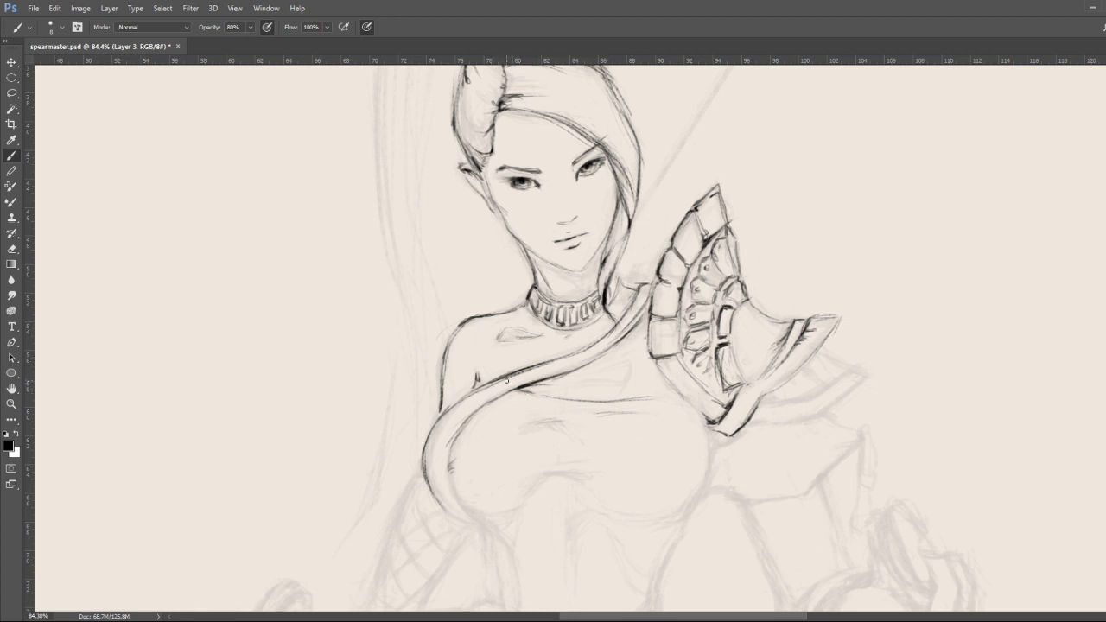
key("e")
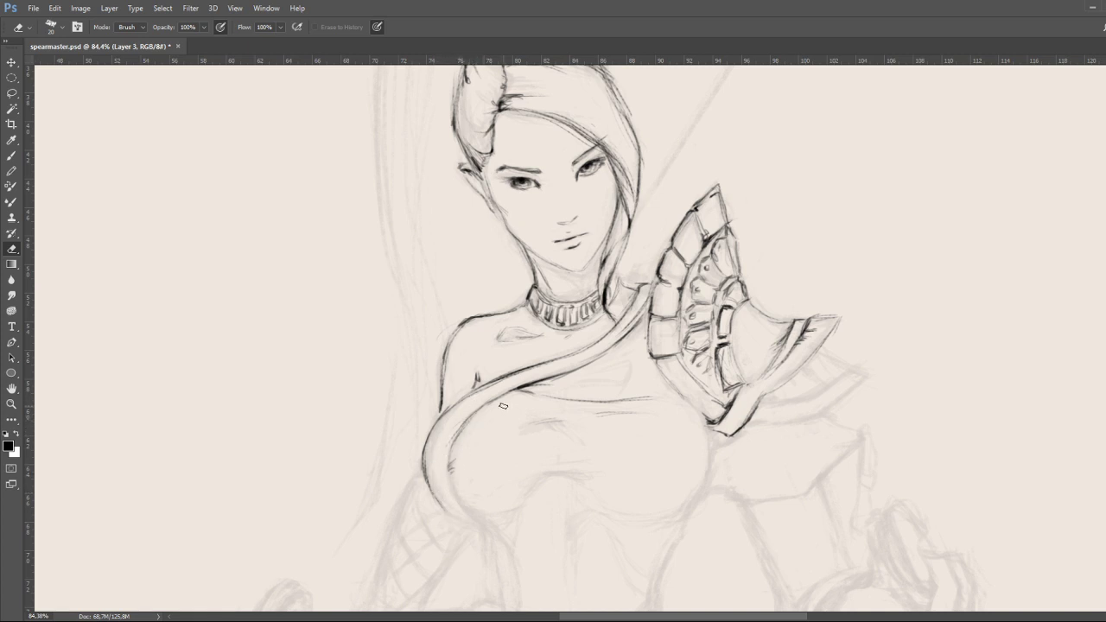
key("b")
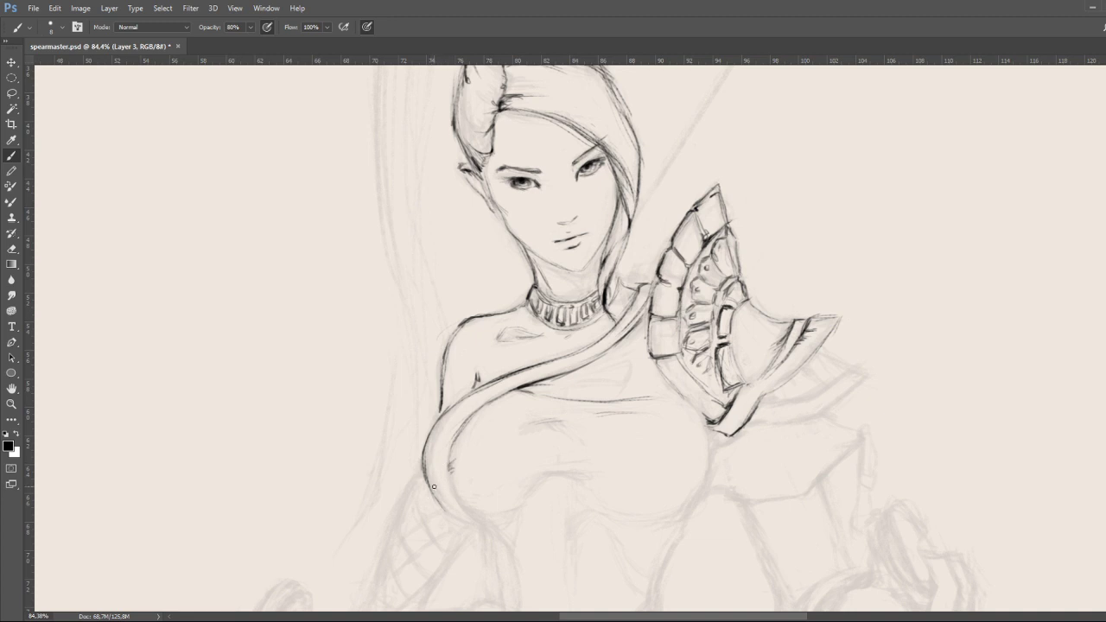
left_click_drag(437, 499, 456, 519)
Strengthen the shoulder armor's strap edge and outline the lower armor tier with its segmented pointed tip, cleaning up with the eraser.
left_click_drag(728, 435, 763, 393)
mouse_move(750, 380)
left_mouse_down()
mouse_move(765, 377)
mouse_move(781, 348)
mouse_move(762, 376)
mouse_move(777, 368)
mouse_move(756, 381)
mouse_move(790, 344)
mouse_move(775, 368)
mouse_move(794, 366)
mouse_move(769, 391)
mouse_move(801, 370)
mouse_move(764, 394)
mouse_move(833, 331)
mouse_move(808, 325)
mouse_move(829, 317)
mouse_move(812, 322)
mouse_move(826, 337)
mouse_move(840, 317)
mouse_move(758, 402)
mouse_move(814, 394)
mouse_move(797, 399)
left_mouse_up()
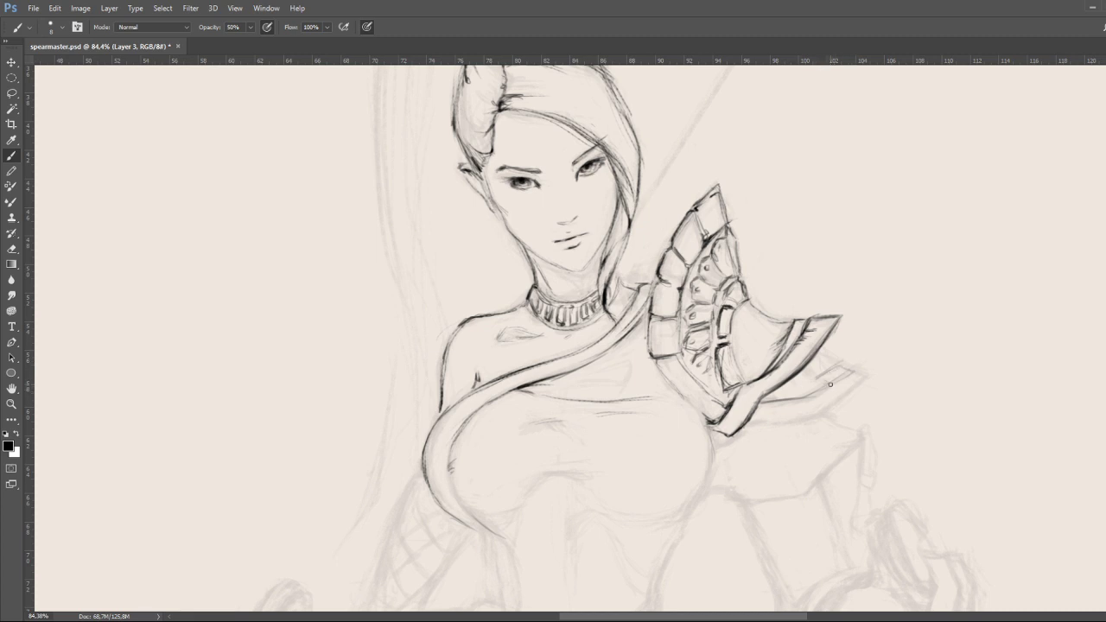
mouse_move(852, 374)
left_mouse_down()
mouse_move(833, 384)
mouse_move(871, 377)
mouse_move(830, 389)
mouse_move(854, 386)
mouse_move(821, 404)
mouse_move(809, 399)
mouse_move(844, 393)
mouse_move(811, 399)
mouse_move(833, 400)
left_mouse_up()
left_click_drag(821, 403, 817, 414)
key("e")
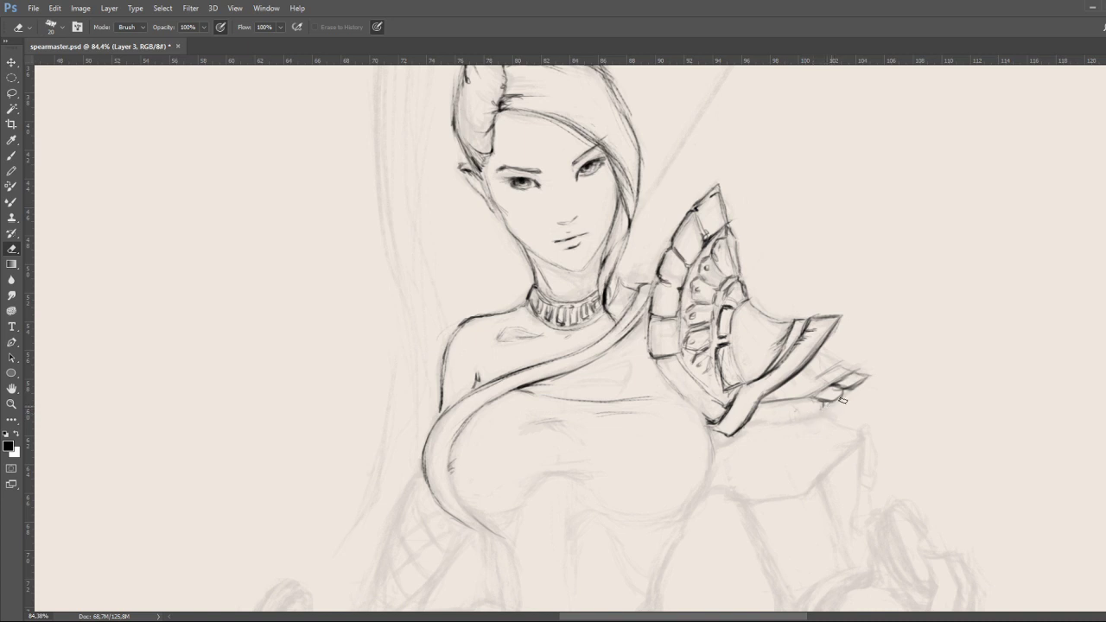
key("b")
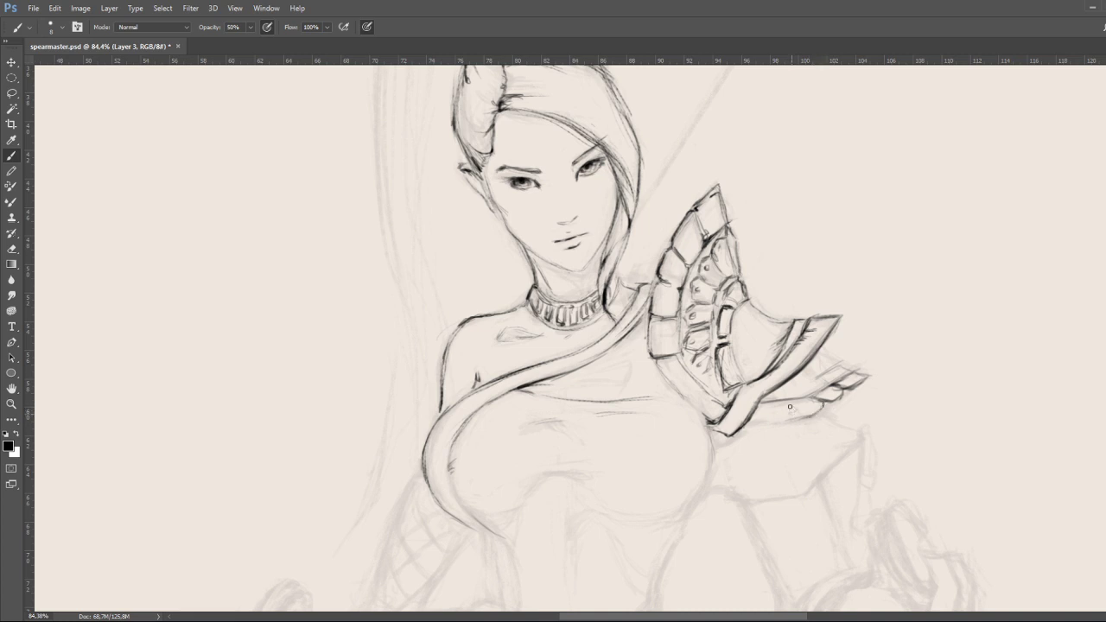
Draw the rounded scales along the lower armor tier's bottom edge, tidy them with the eraser, and save the drawing.
mouse_move(809, 403)
left_mouse_down()
mouse_move(767, 421)
mouse_move(763, 407)
mouse_move(766, 421)
mouse_move(805, 416)
left_mouse_up()
key("e")
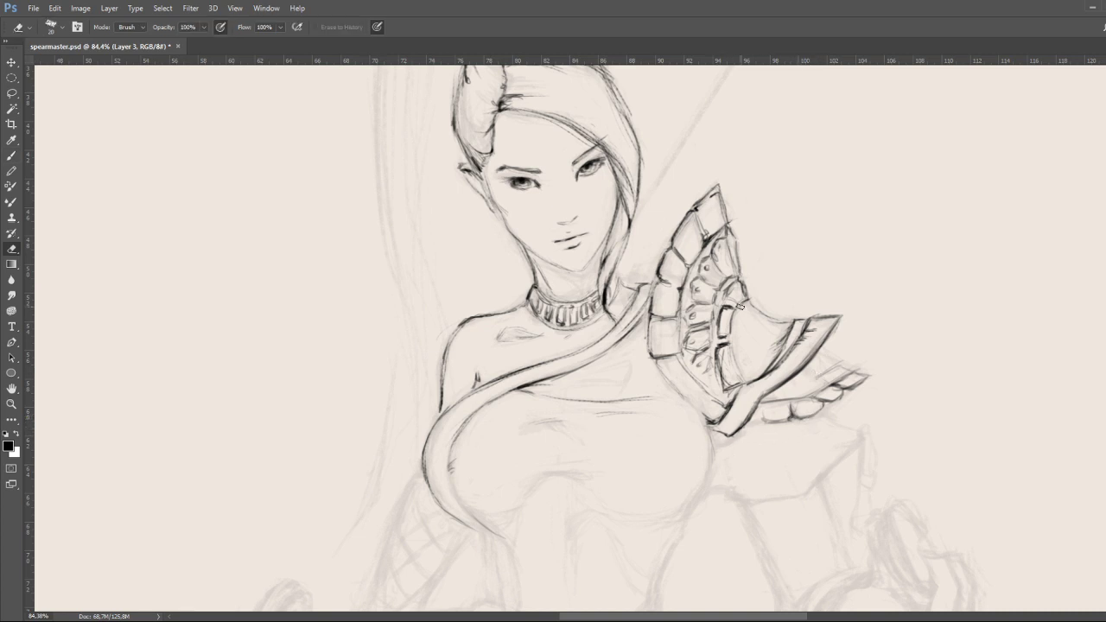
key("b")
left_click_drag(762, 402, 762, 410)
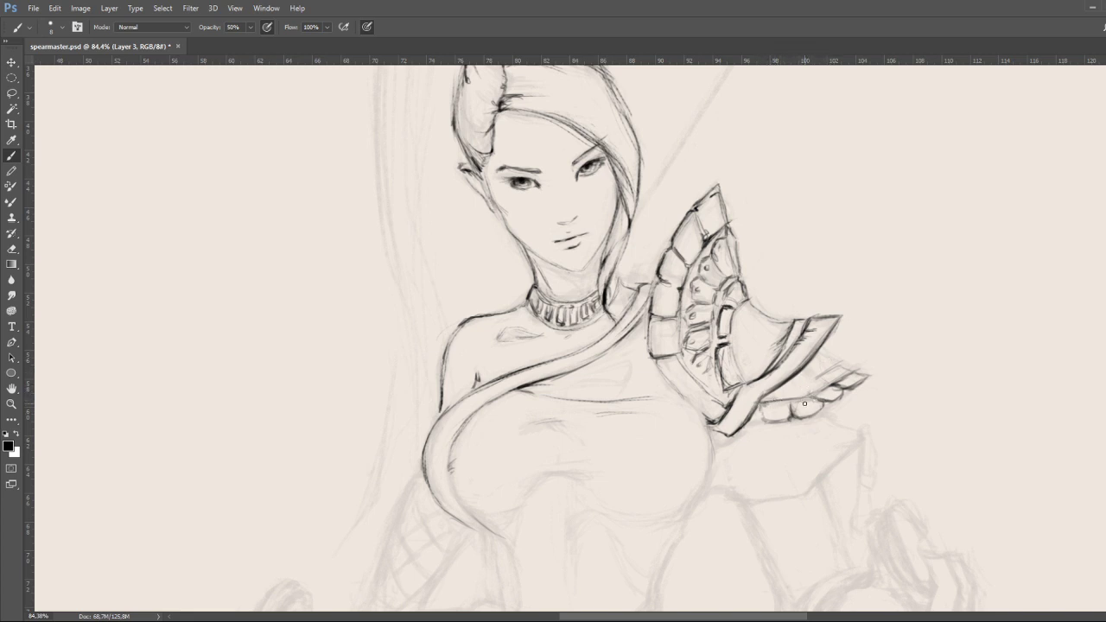
key("e")
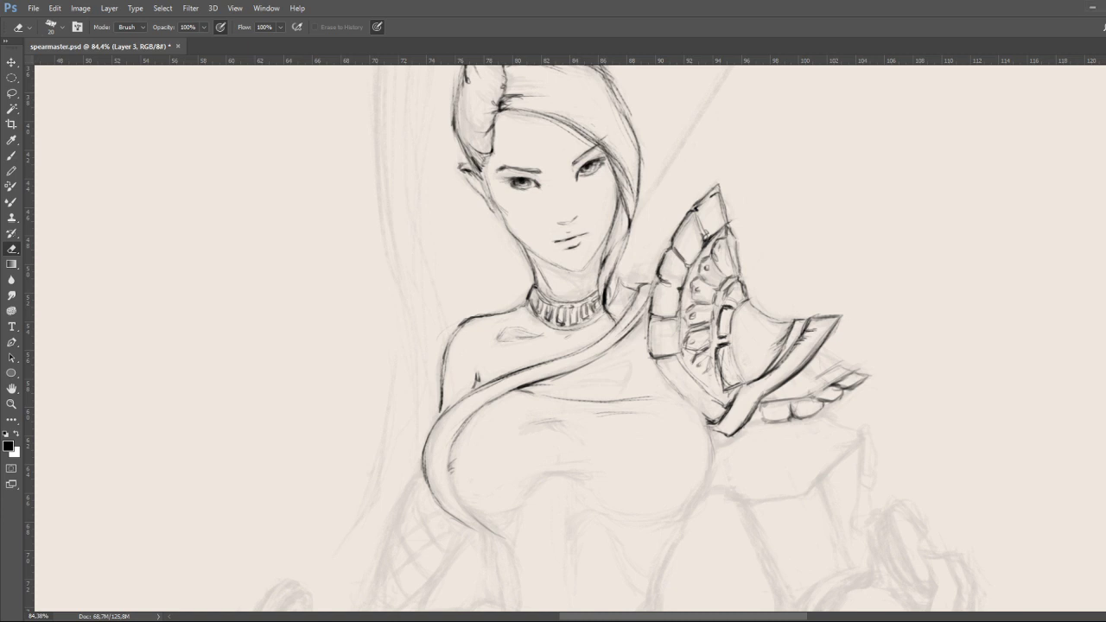
key("ctrl+s")
Darken the lowest segment of the armor's outer fan row and the strap edges running down to the armpit.
left_click(655, 349)
key("b")
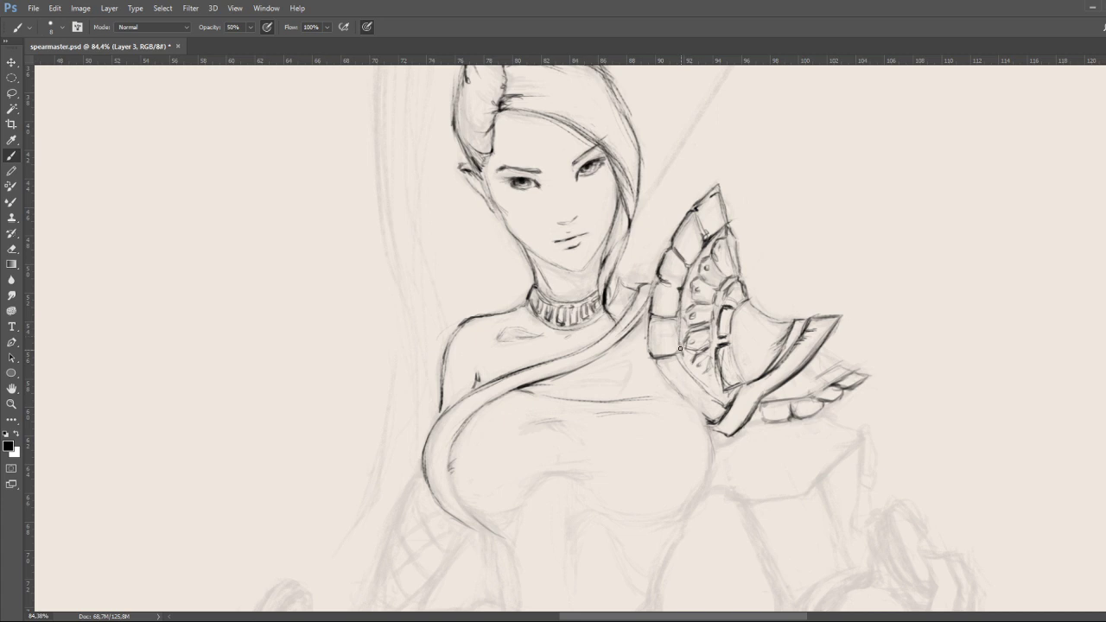
mouse_move(681, 346)
left_mouse_down()
mouse_move(675, 354)
mouse_move(679, 320)
left_mouse_up()
left_click_drag(648, 360, 648, 341)
left_click_drag(662, 377, 714, 419)
mouse_move(683, 362)
left_mouse_down()
mouse_move(719, 402)
mouse_move(710, 423)
left_mouse_up()
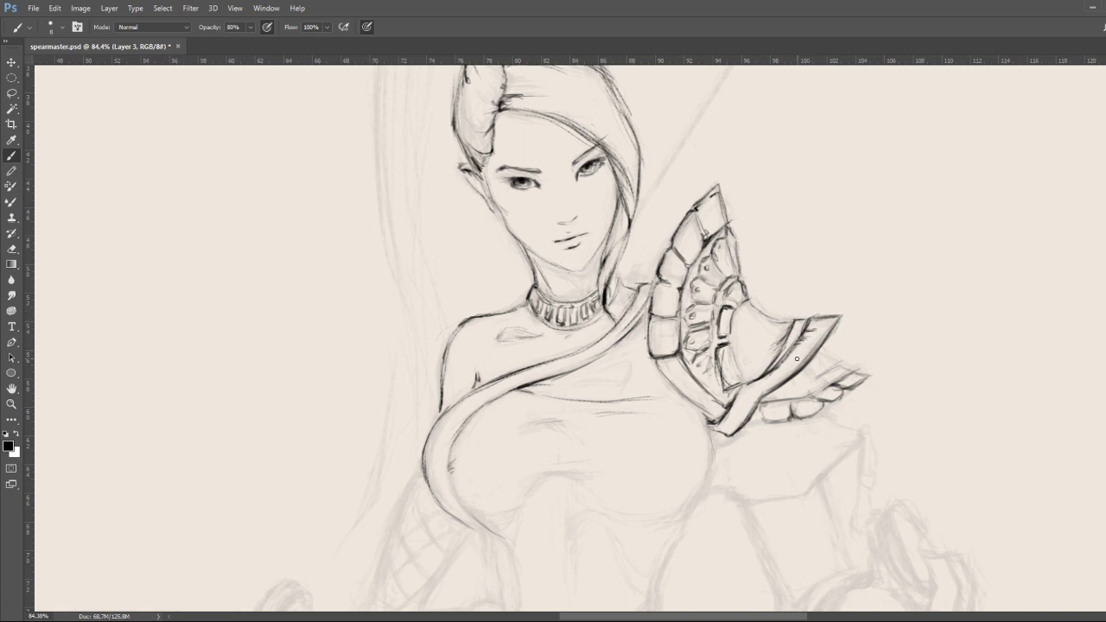
Reinforce the outlines of the lower tier's bottom scales near the strap and erase stray lines above the pointed tip.
mouse_move(781, 346)
left_mouse_down()
mouse_move(788, 331)
mouse_move(776, 357)
mouse_move(783, 351)
left_mouse_up()
left_click_drag(764, 421, 789, 415)
key("ctrl+z")
left_click_drag(765, 421, 745, 421)
key("e")
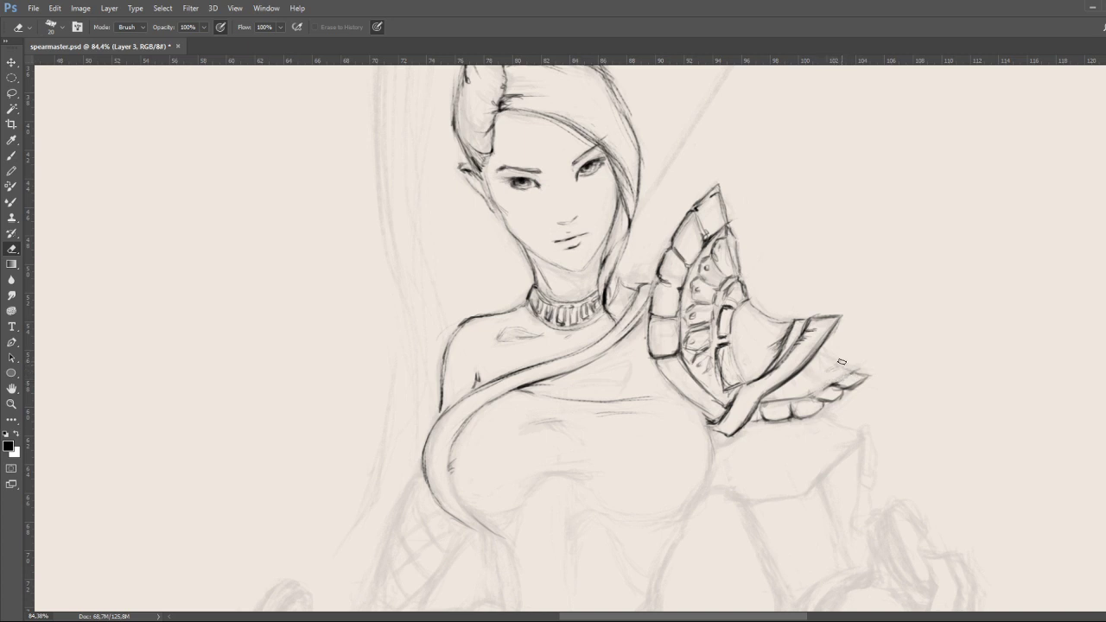
key("b")
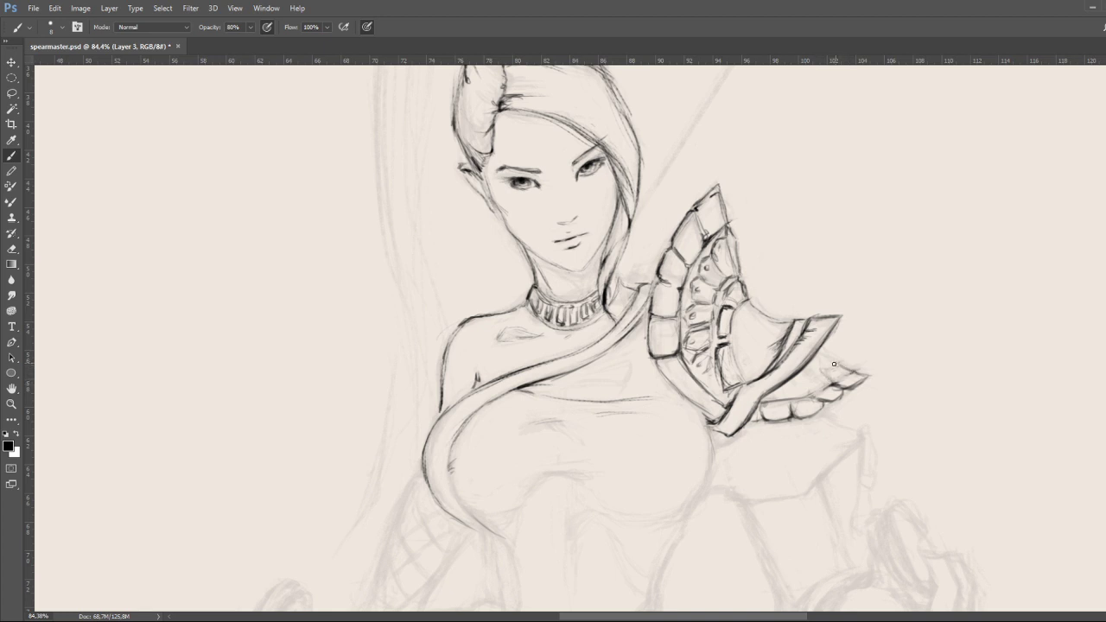
Draw a second row of scales above the bottom row on the lower armor tier, from the pointed tip toward the strap.
mouse_move(824, 366)
left_mouse_down()
mouse_move(845, 360)
mouse_move(823, 372)
left_mouse_up()
mouse_move(815, 363)
left_mouse_down()
mouse_move(840, 349)
mouse_move(825, 375)
mouse_move(842, 381)
left_mouse_up()
key("e")
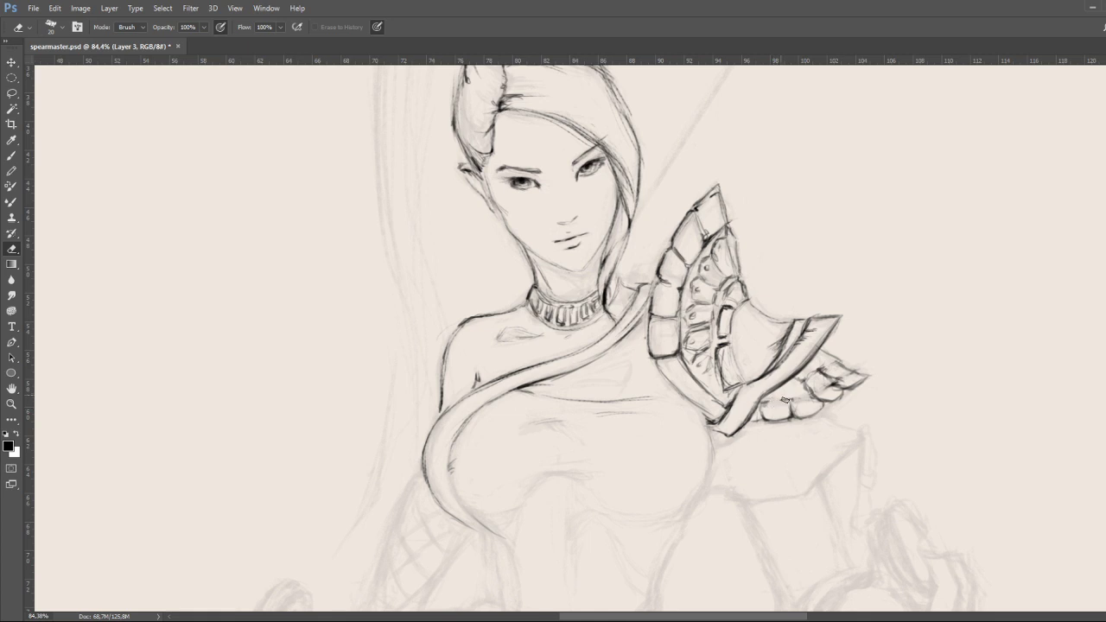
key("b")
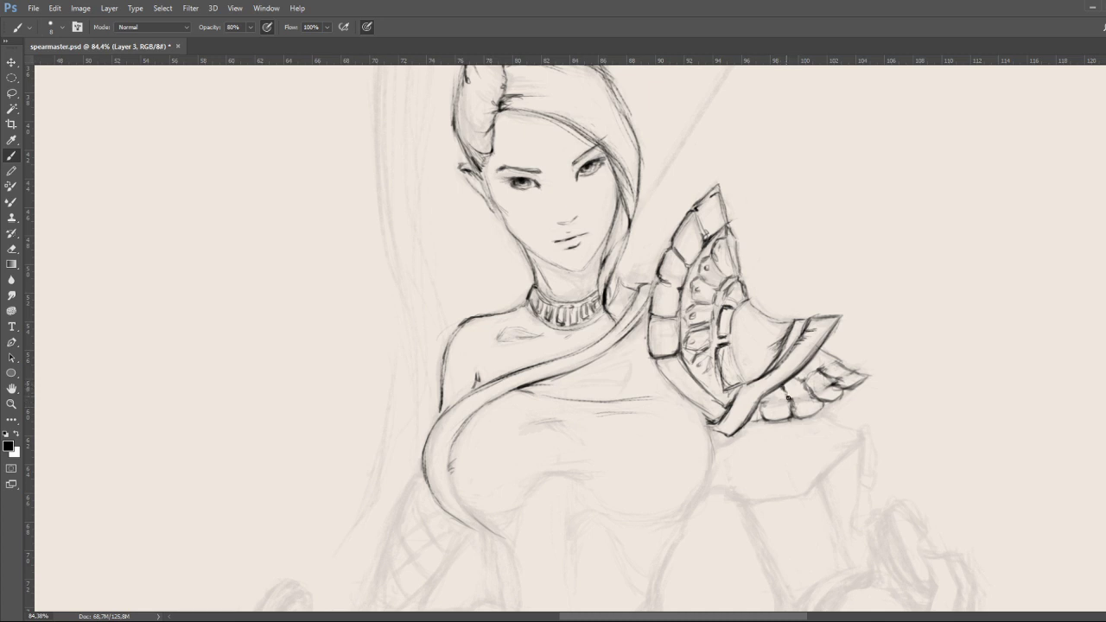
mouse_move(793, 405)
left_mouse_down()
mouse_move(807, 420)
mouse_move(821, 404)
left_mouse_up()
Darken the shoulder plate's strap, add a stripe to its pointed tip, and reinforce the neckline band beside the armor.
mouse_move(781, 351)
left_mouse_down()
mouse_move(726, 394)
mouse_move(718, 427)
left_mouse_up()
mouse_move(749, 385)
left_mouse_down()
mouse_move(758, 393)
mouse_move(740, 383)
mouse_move(729, 417)
mouse_move(768, 393)
left_mouse_up()
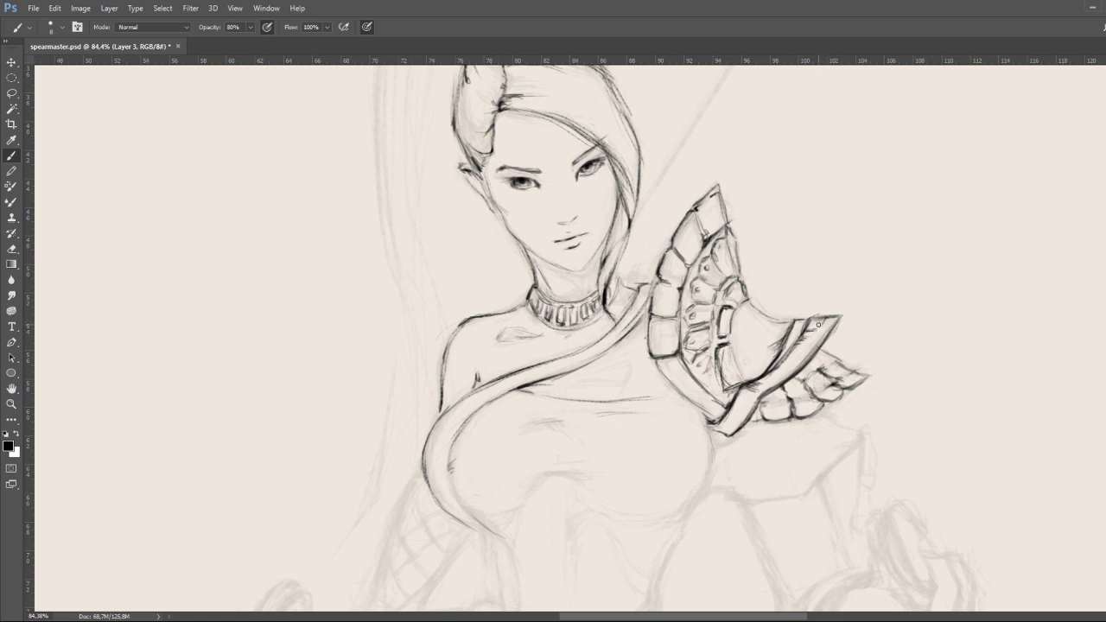
left_click_drag(820, 318, 800, 354)
mouse_move(647, 311)
left_mouse_down()
mouse_move(621, 340)
mouse_move(642, 322)
left_mouse_up()
left_click_drag(648, 315, 620, 341)
left_click_drag(661, 363, 710, 416)
Refine the inner edge of the lower tier's scales next to the strap with brush and eraser.
key("e")
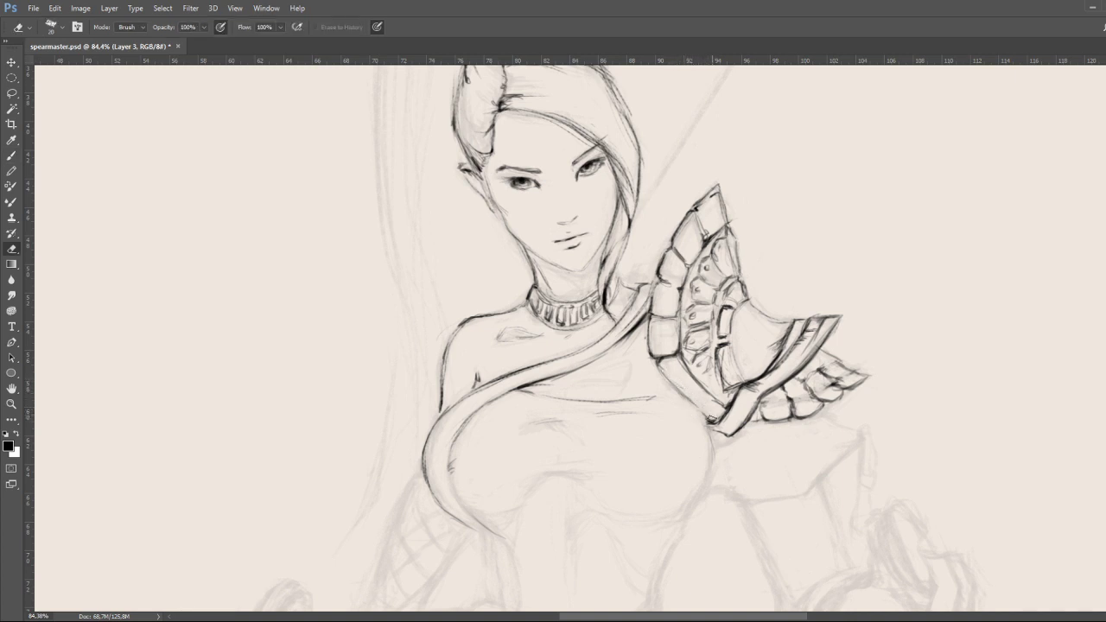
key("b")
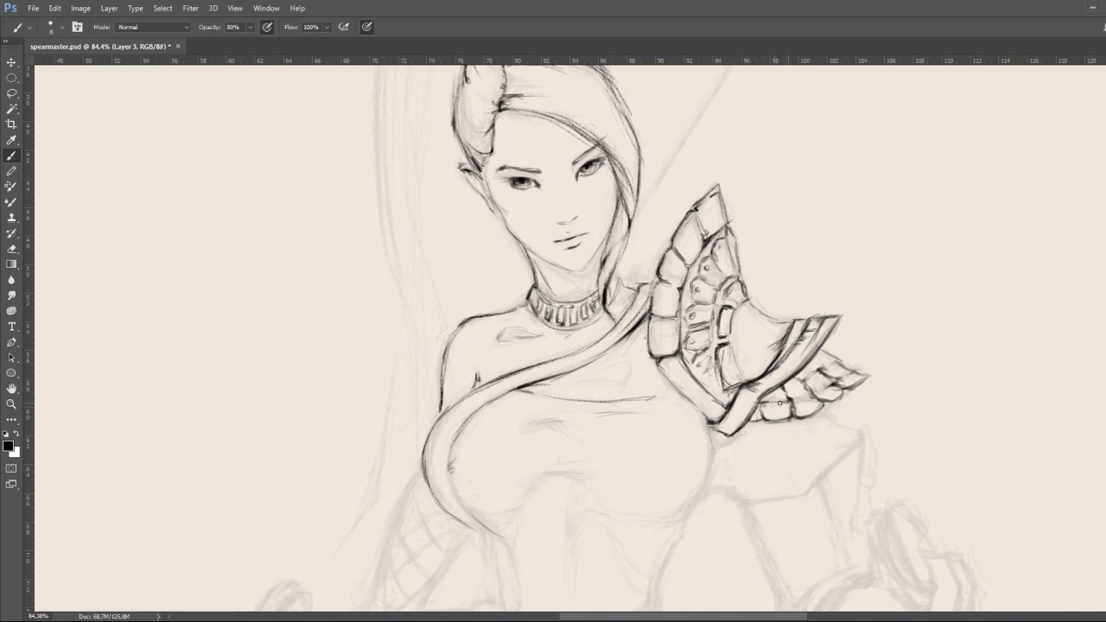
left_click_drag(786, 400, 767, 405)
key("e")
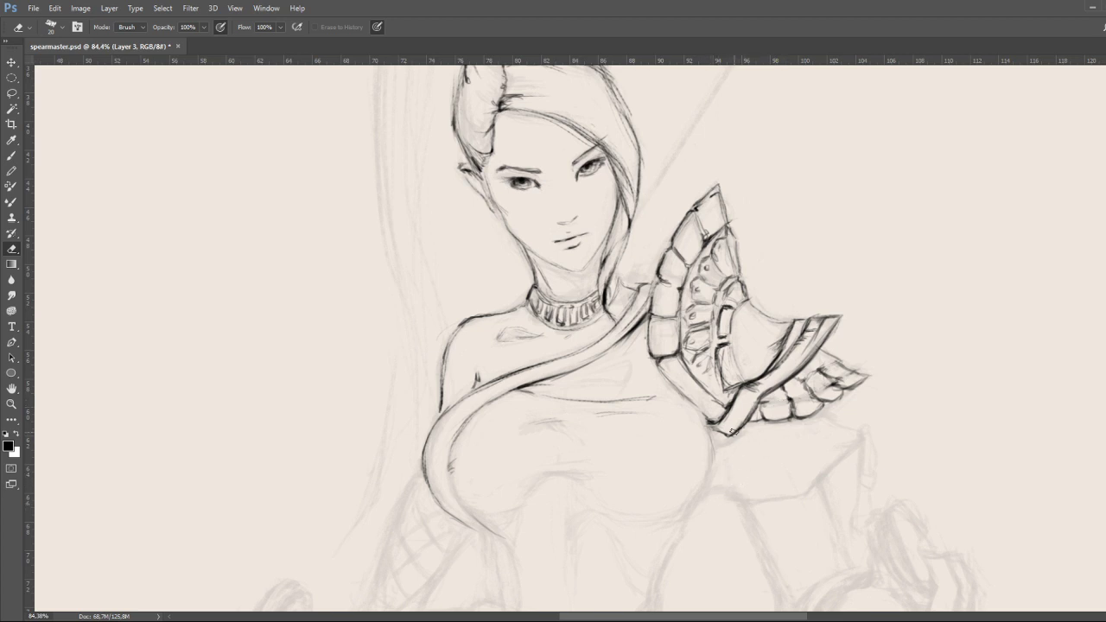
Draw the chest's outer contour below the shoulder armor, curving underneath, and clean the line with the eraser.
key("z")
mouse_move(789, 368)
left_mouse_down()
mouse_move(769, 366)
mouse_move(731, 394)
left_mouse_up()
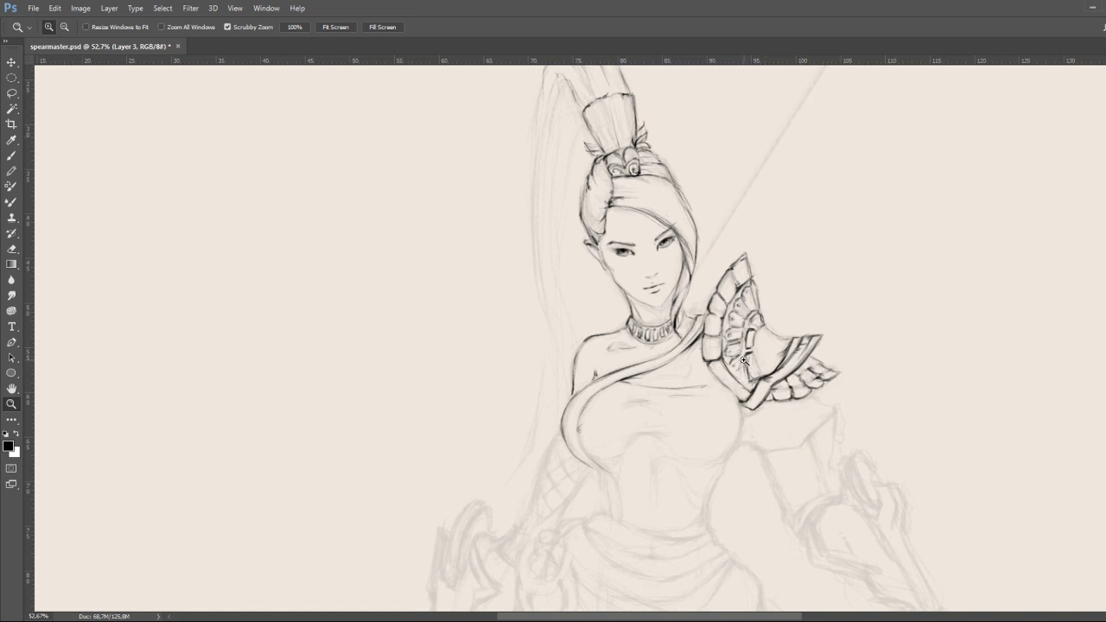
mouse_move(772, 426)
left_mouse_down()
mouse_move(722, 402)
mouse_move(717, 380)
left_mouse_up()
key("b")
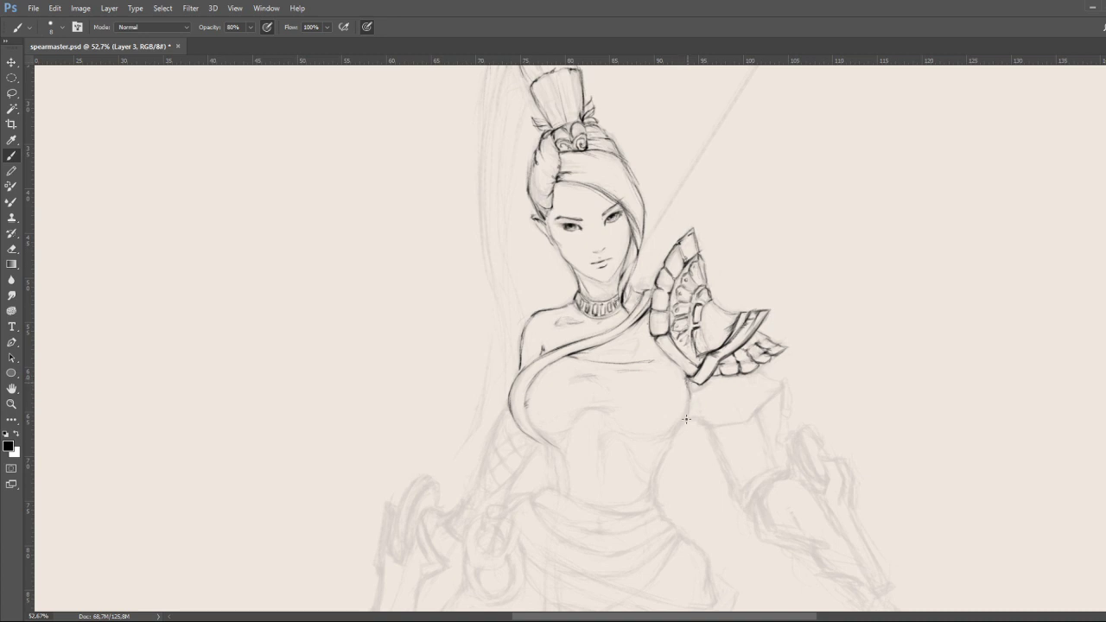
mouse_move(690, 407)
left_mouse_down()
mouse_move(672, 438)
mouse_move(682, 432)
mouse_move(662, 444)
left_mouse_up()
key("e")
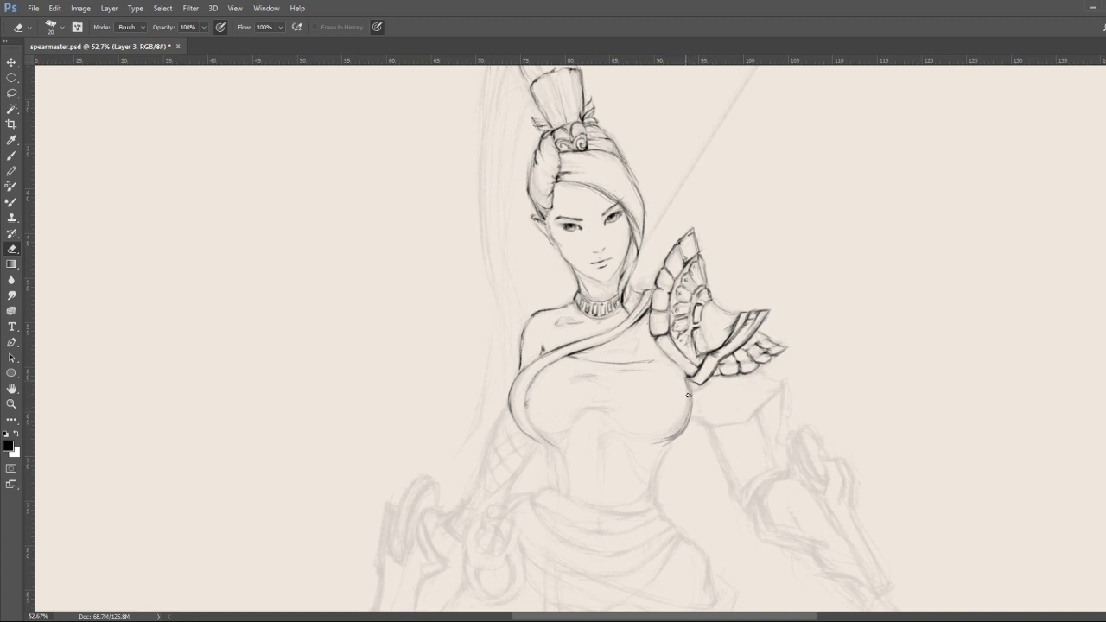
key("b")
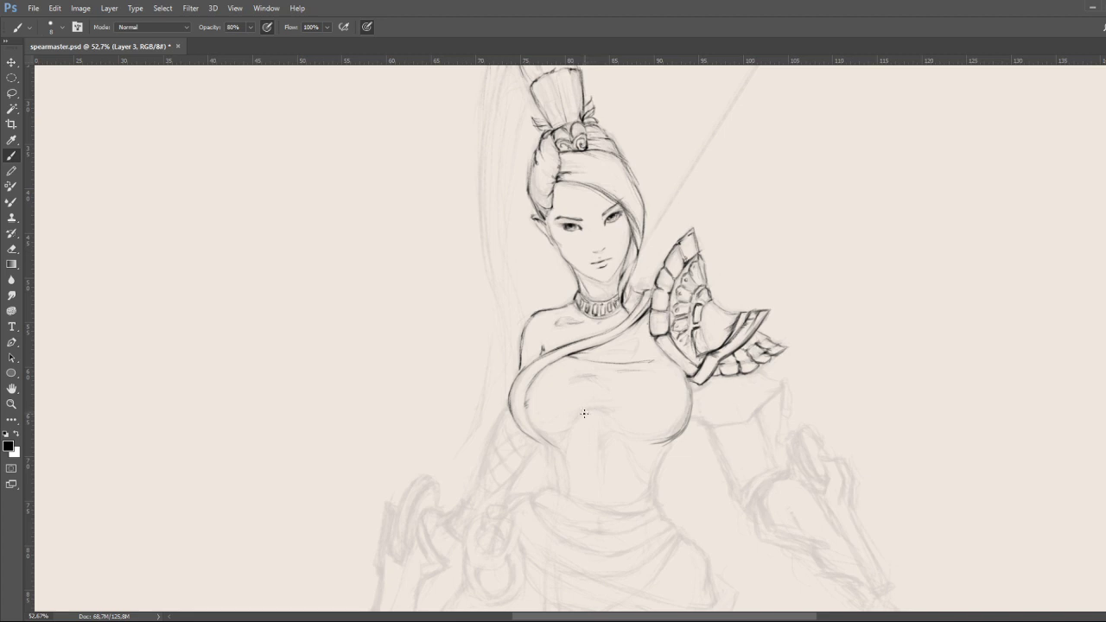
Draw the garment's center chest folds and start the lines beneath the chest and at the waist.
mouse_move(586, 410)
left_mouse_down()
mouse_move(613, 391)
mouse_move(583, 377)
mouse_move(603, 375)
mouse_move(573, 386)
mouse_move(614, 377)
left_mouse_up()
left_click_drag(563, 435, 566, 450)
left_click_drag(638, 471, 647, 486)
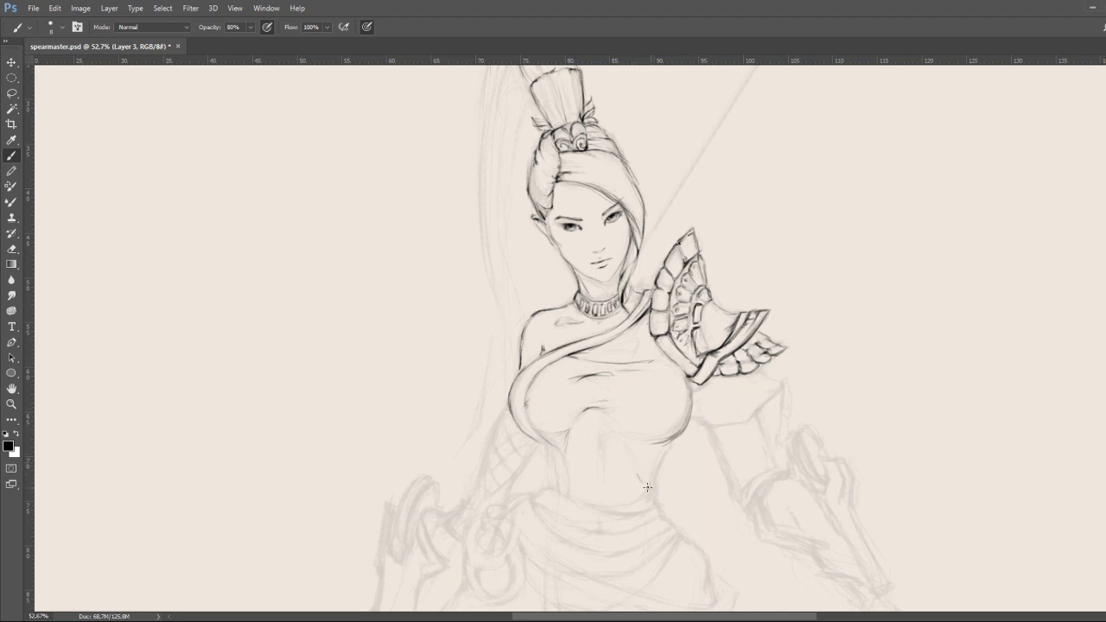